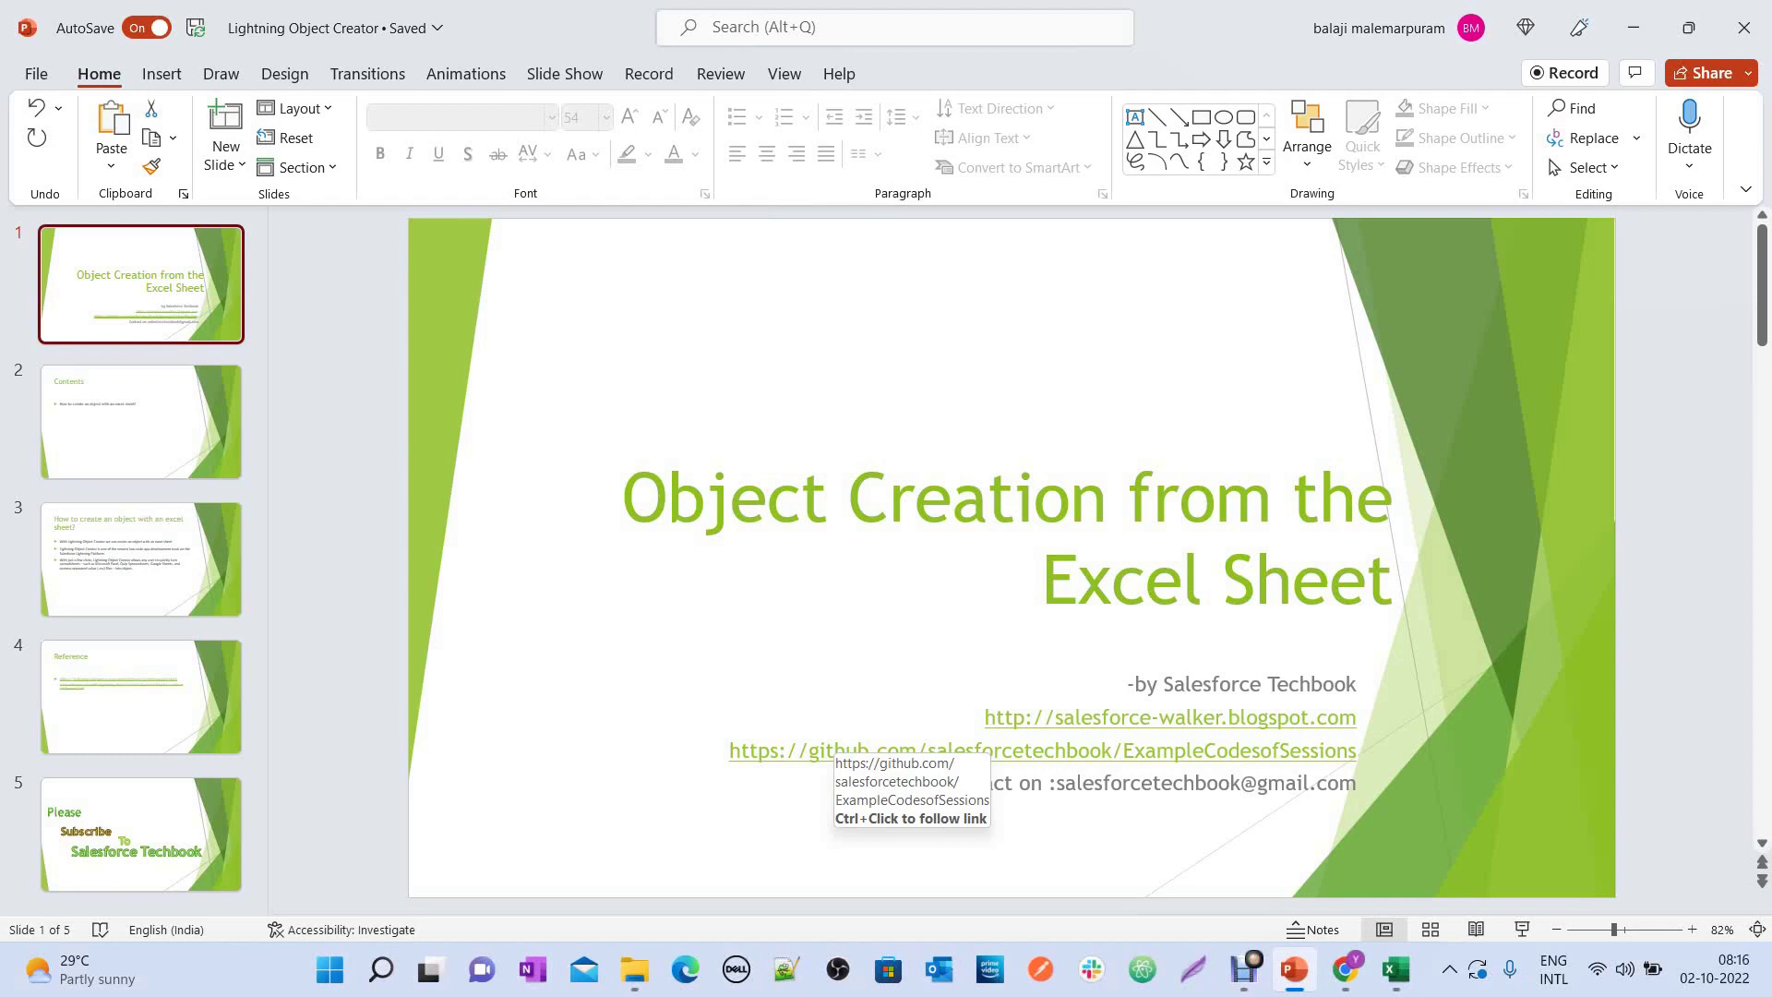
Step: Go through the presentation to the slide explaining how to create an object with an Excel sheet
{"action": "key", "text": "Page_Down"}
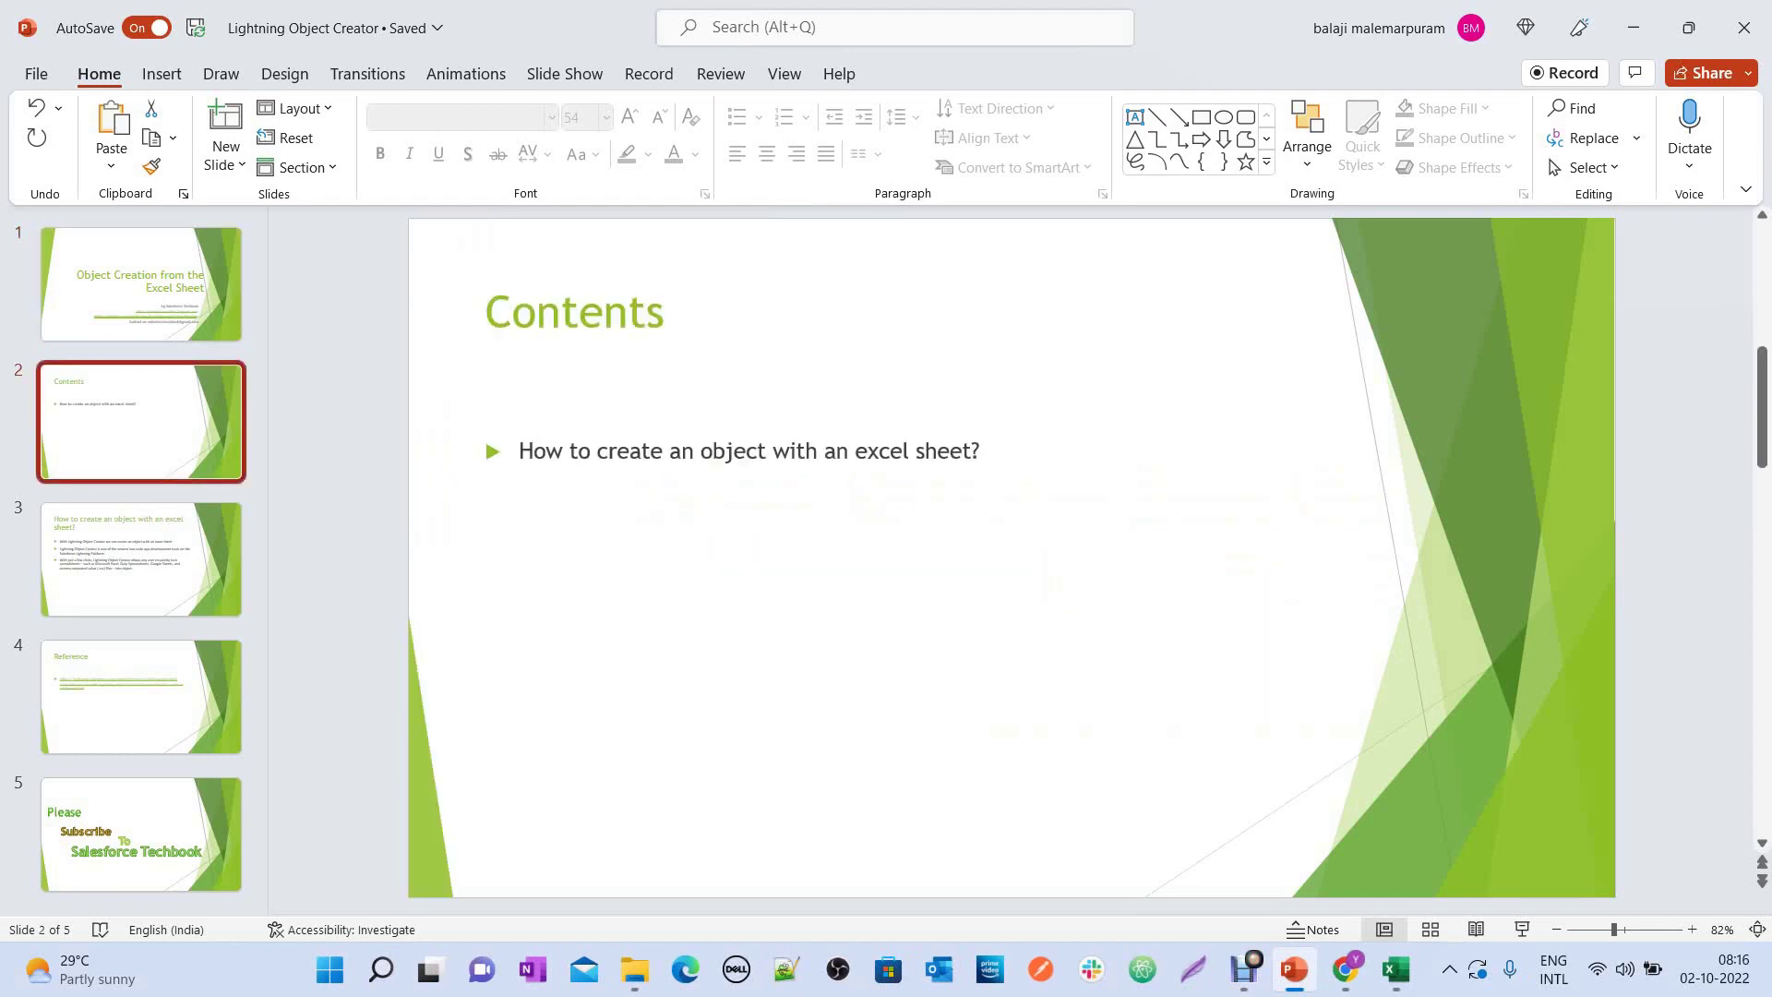
{"action": "key", "text": "Page_Down"}
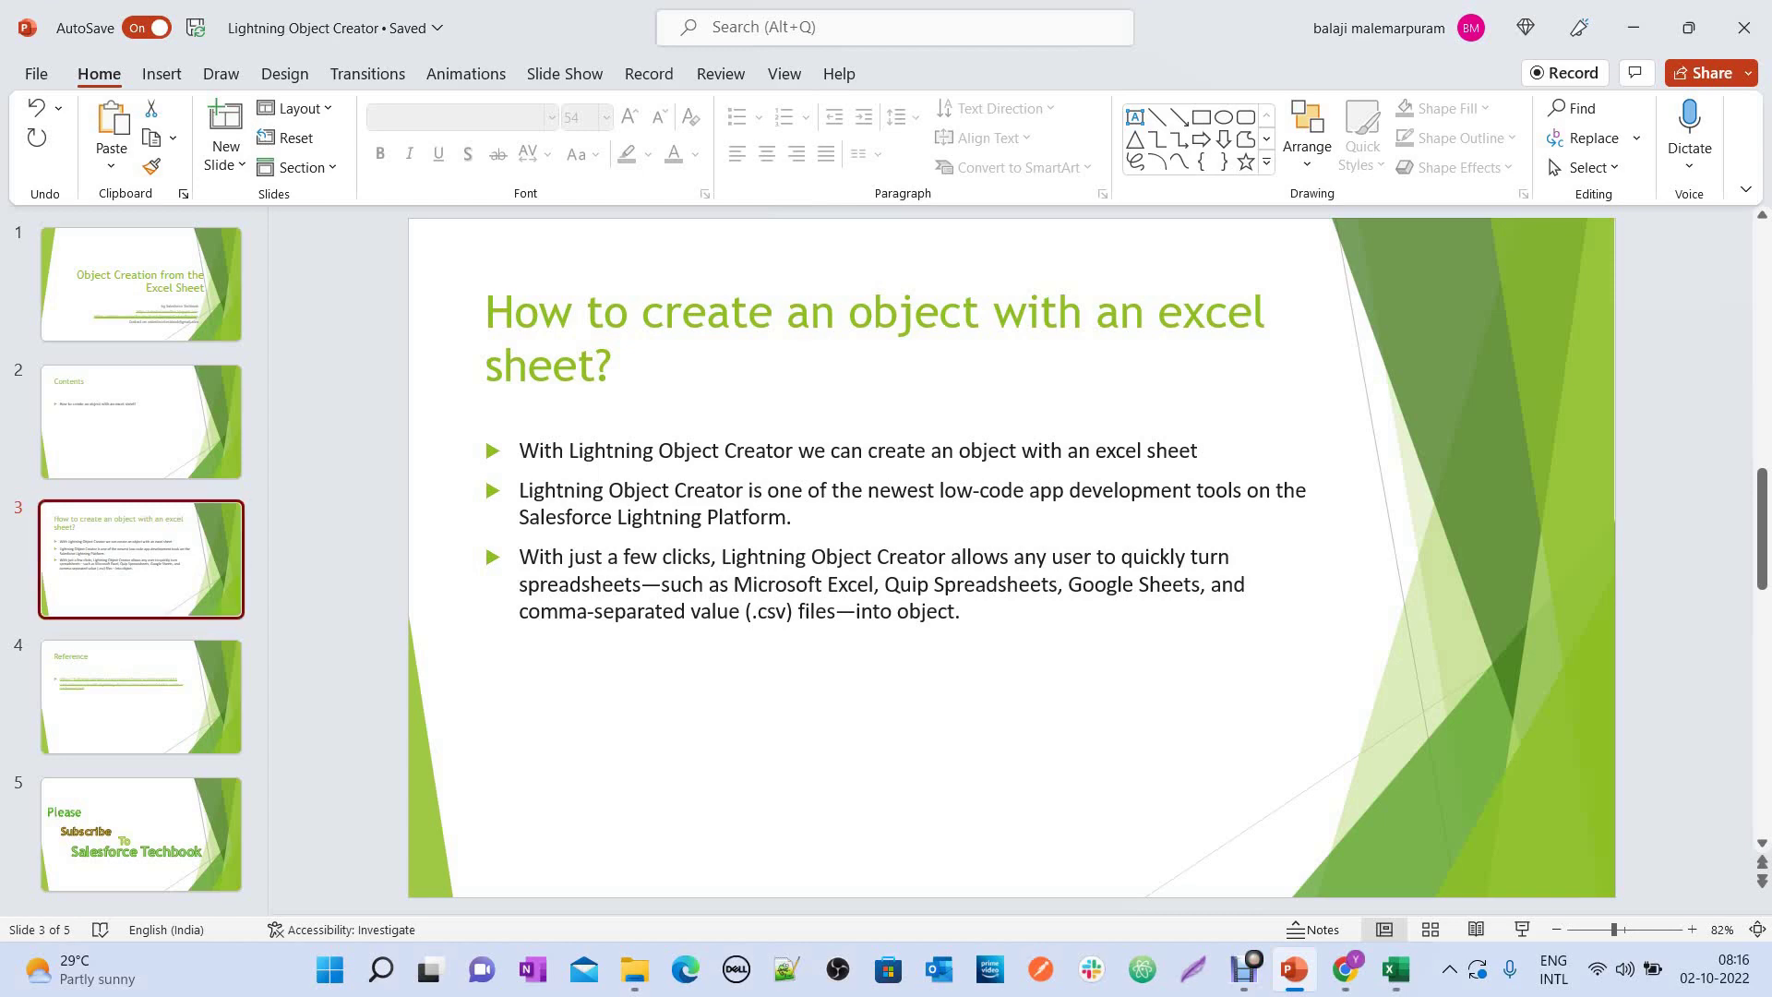
Step: Switch to Salesforce in Chrome and open the Object Manager in Setup
{"action": "left_click", "coordinate": [1344, 968]}
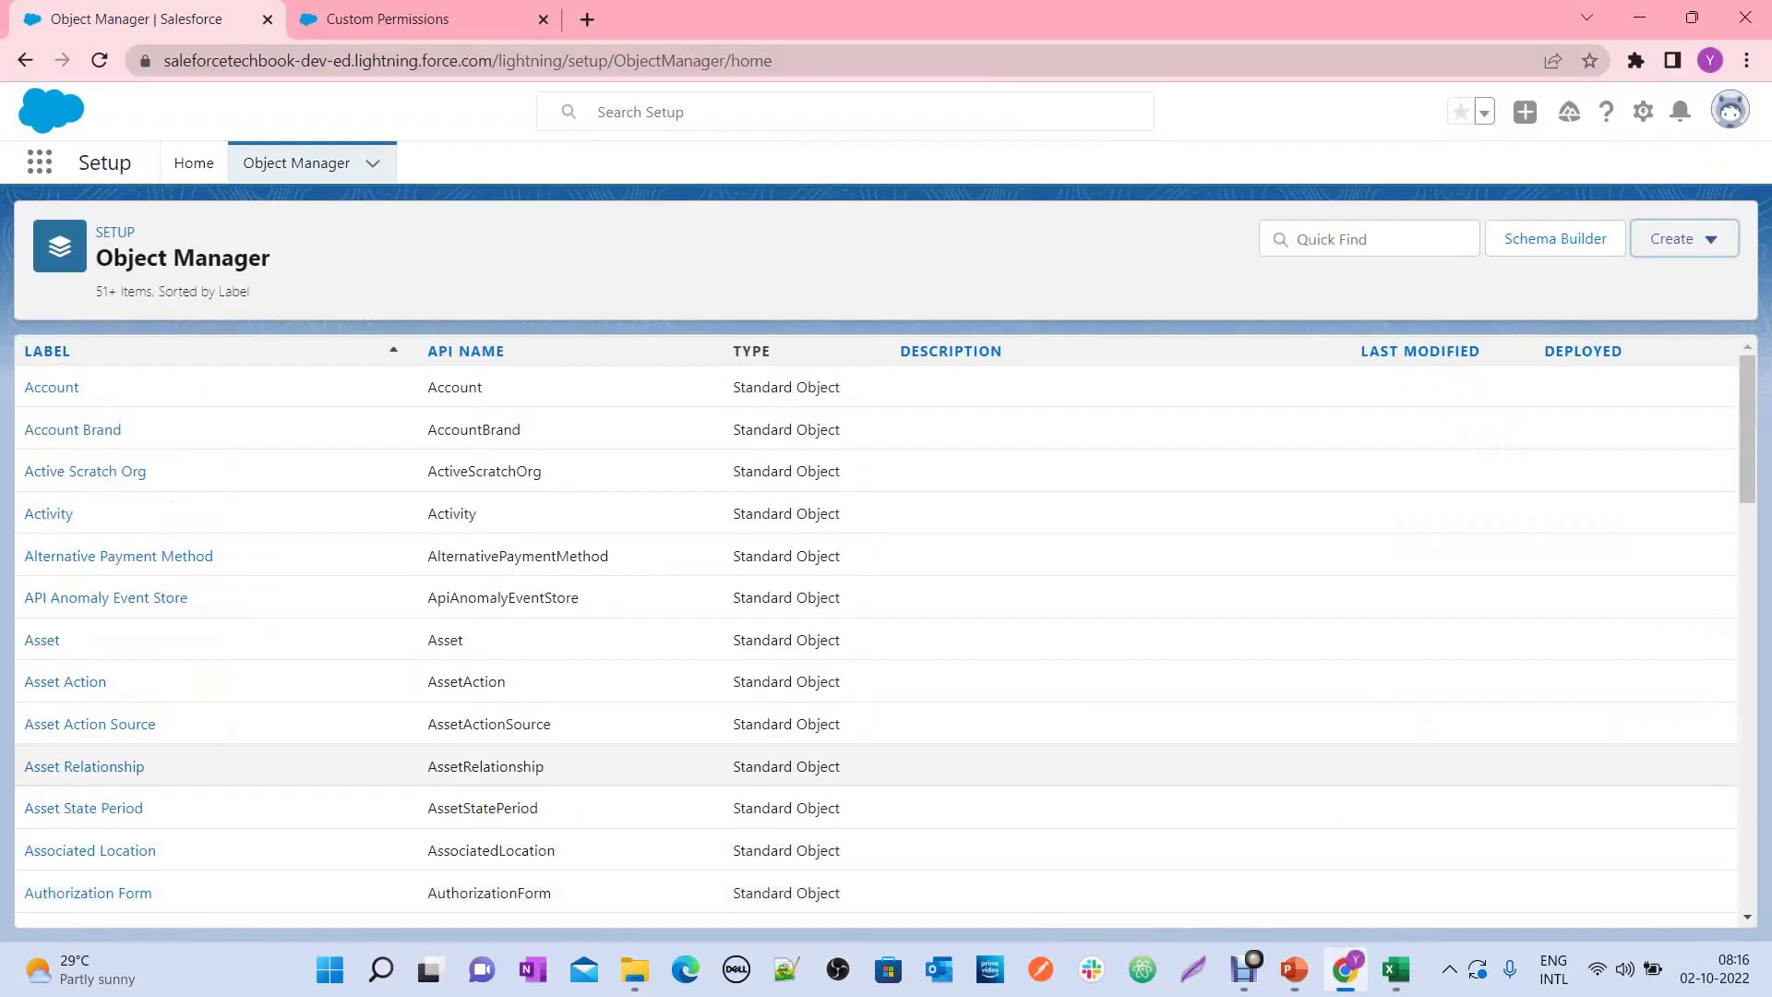
{"action": "left_click", "coordinate": [194, 162]}
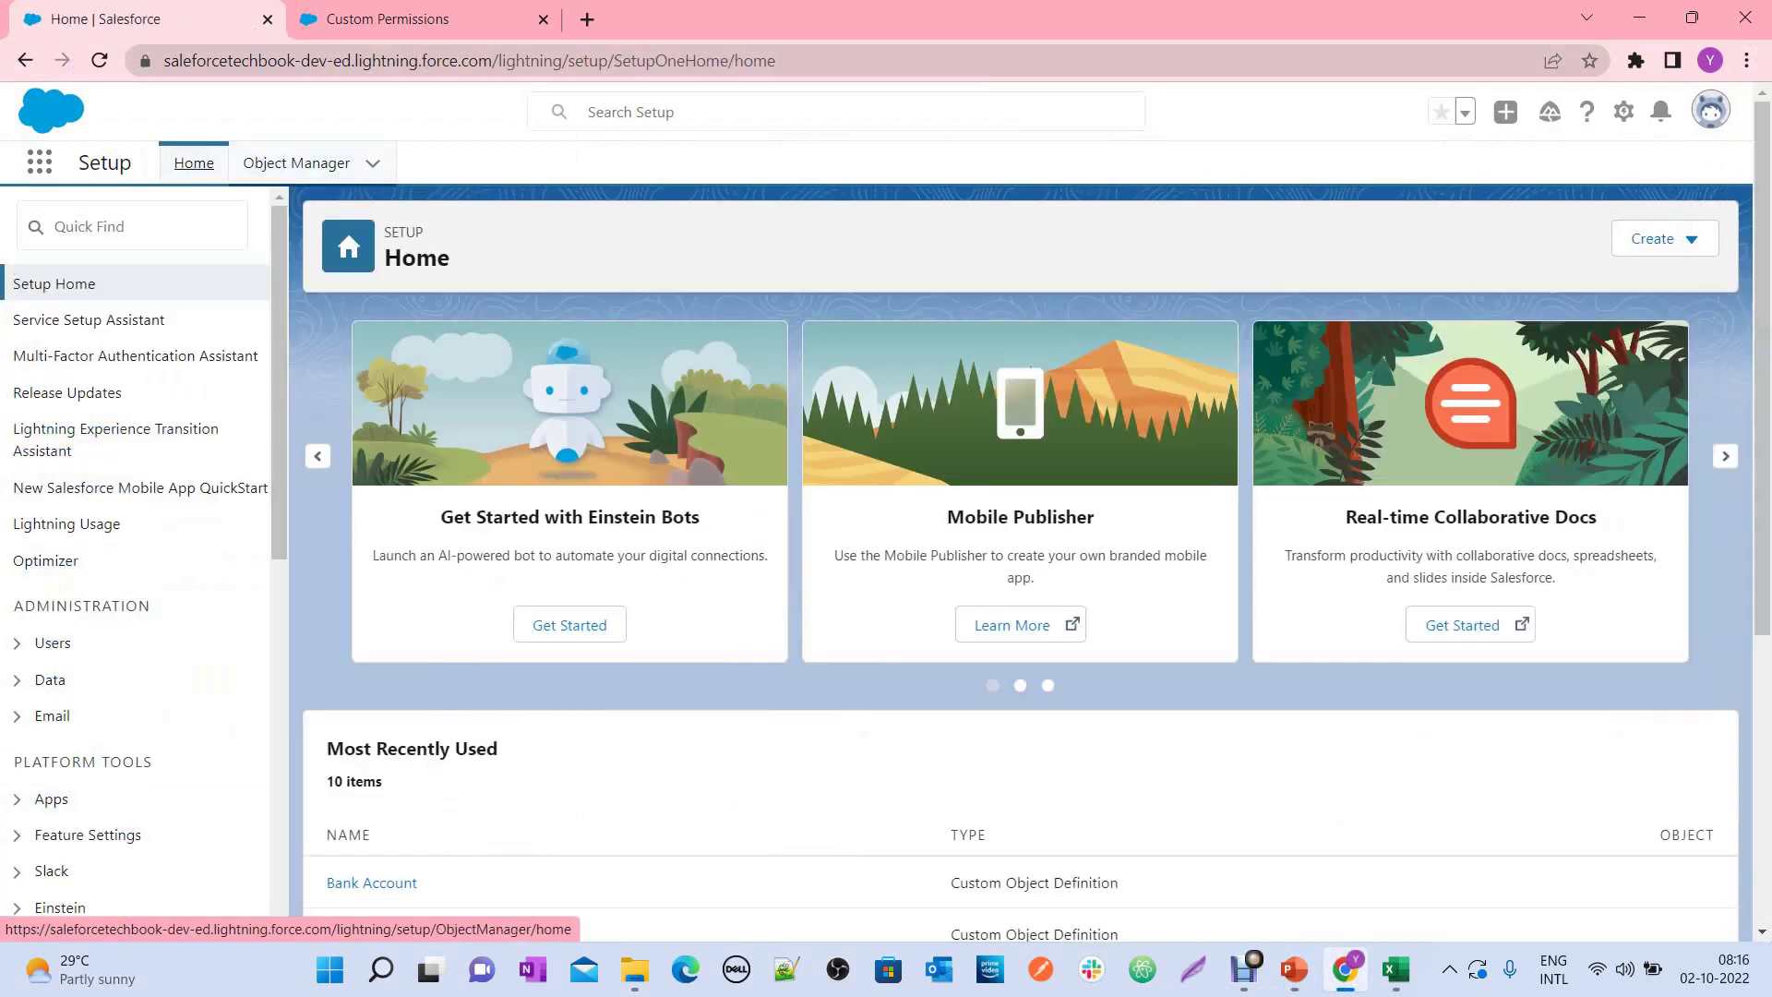
{"action": "left_click", "coordinate": [360, 164]}
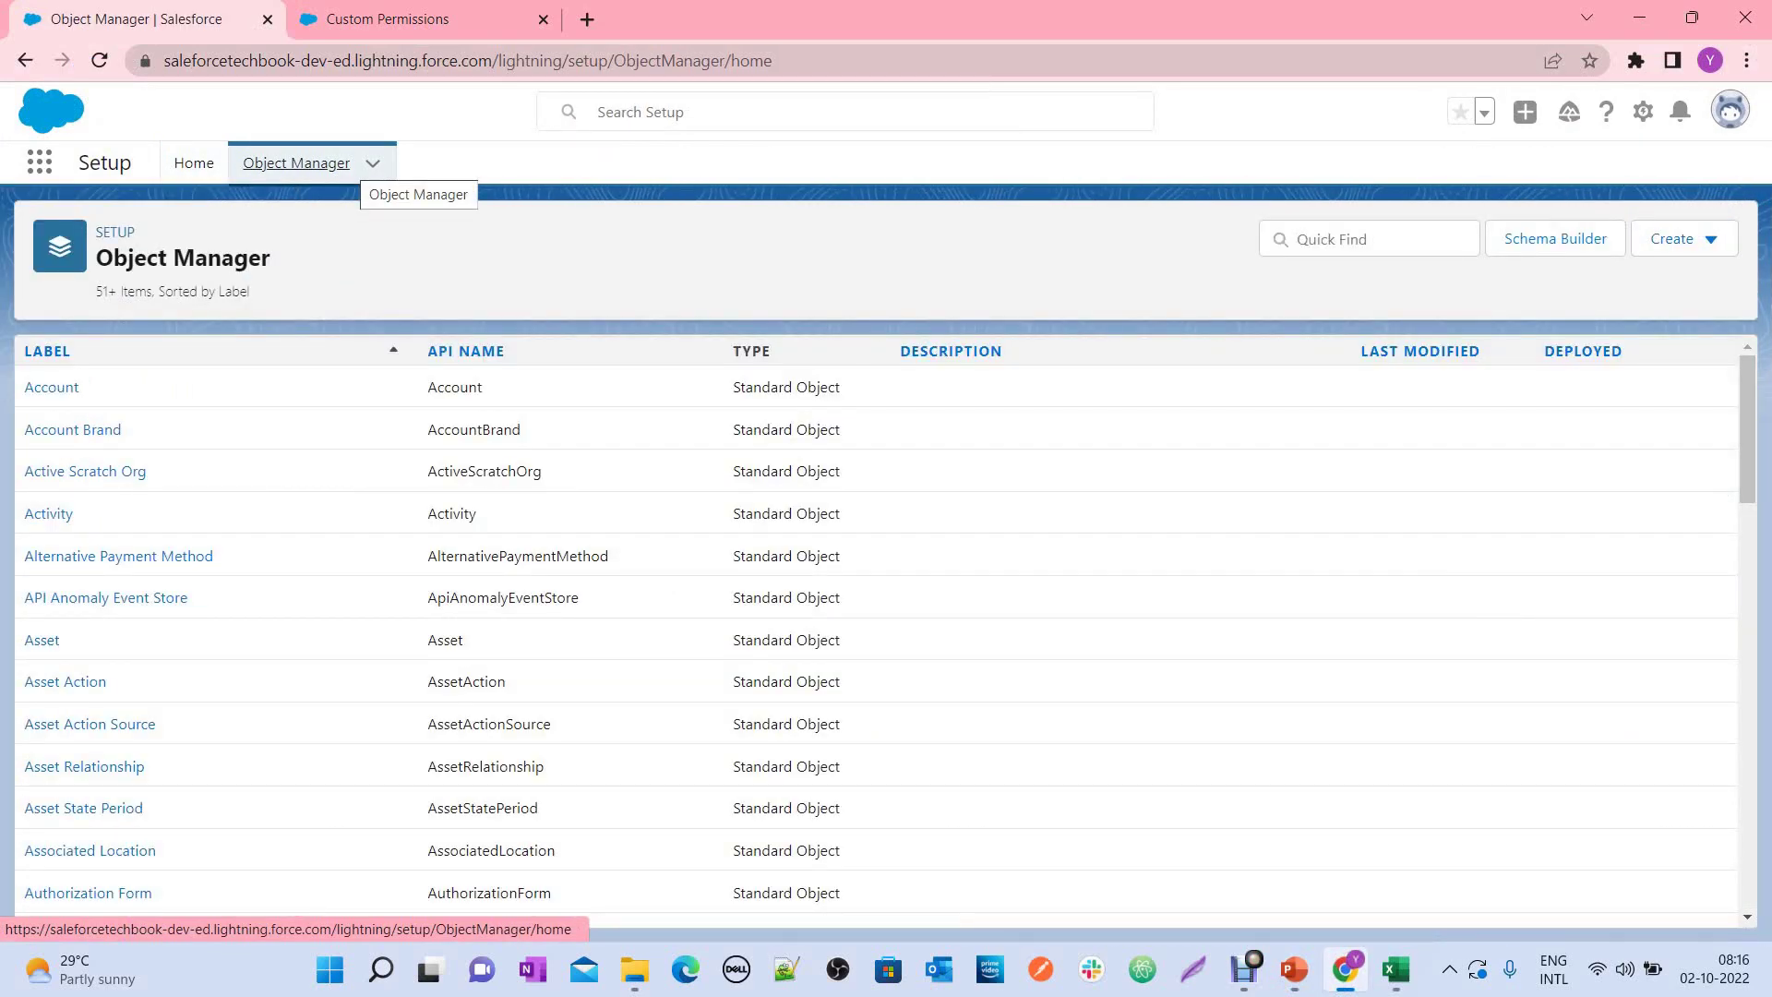
Step: Look at the object creation options, check the Vehicle_Interest spreadsheet in Excel, and return to Salesforce in Chrome
{"action": "left_click", "coordinate": [1684, 238]}
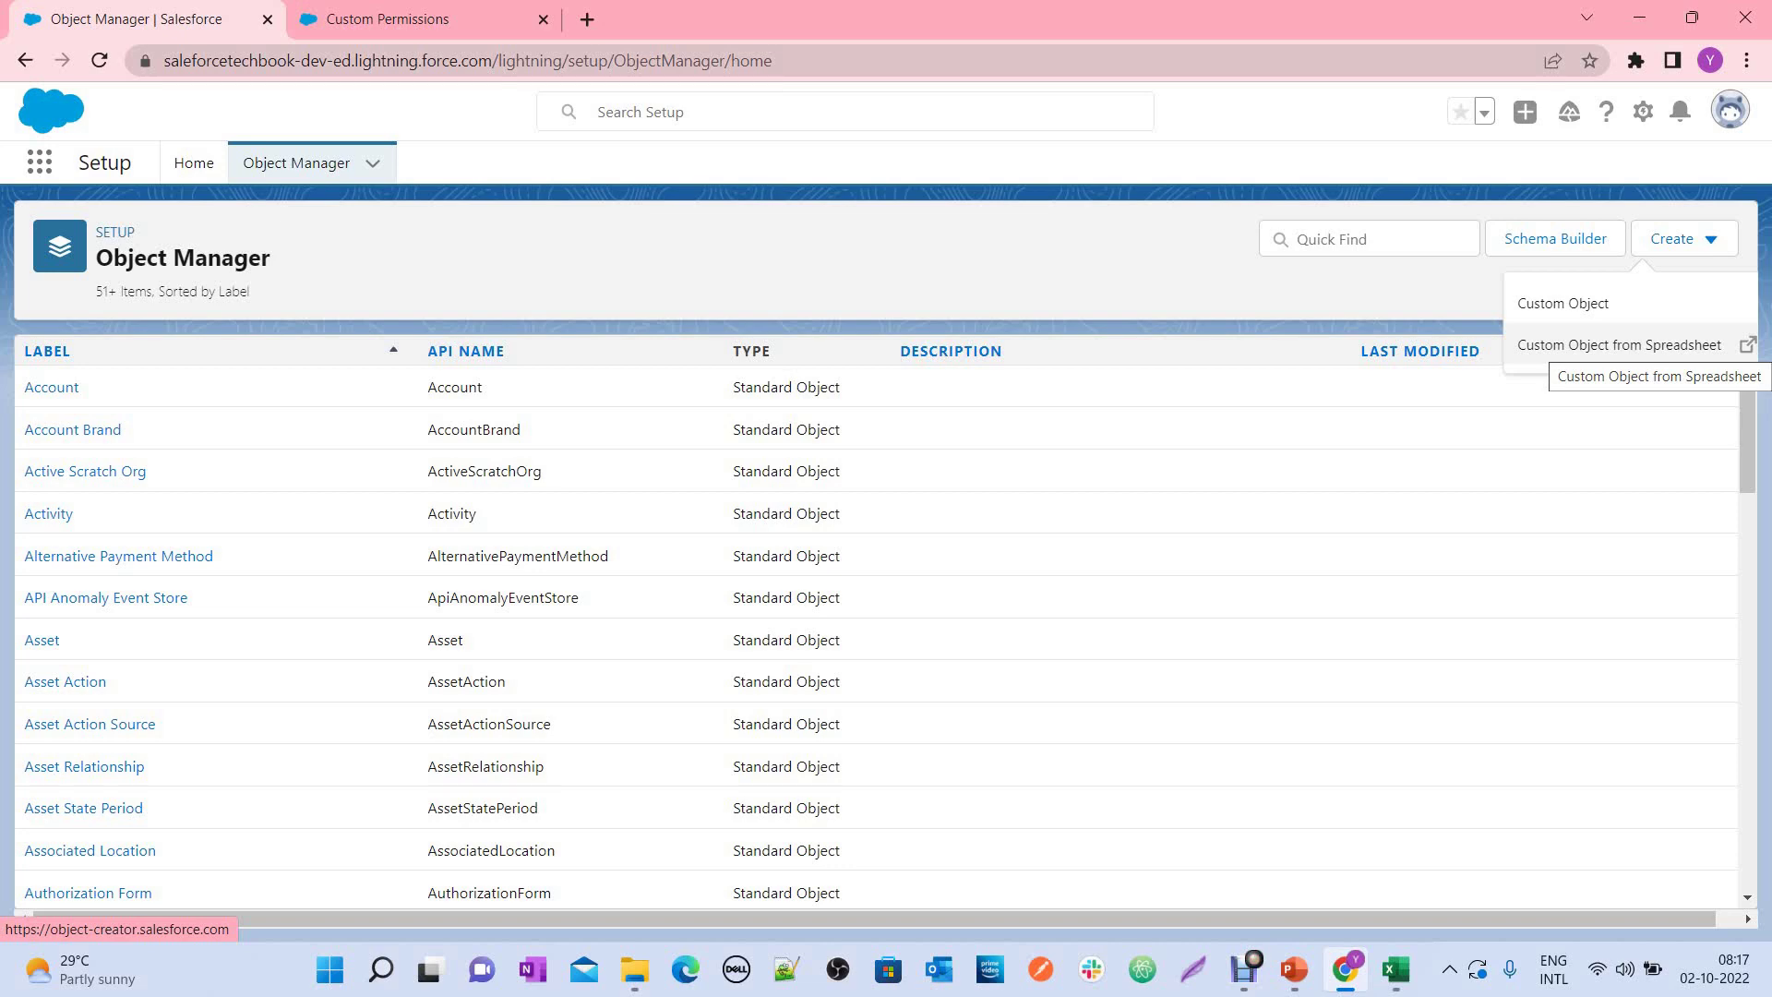
{"action": "left_click", "coordinate": [1395, 969]}
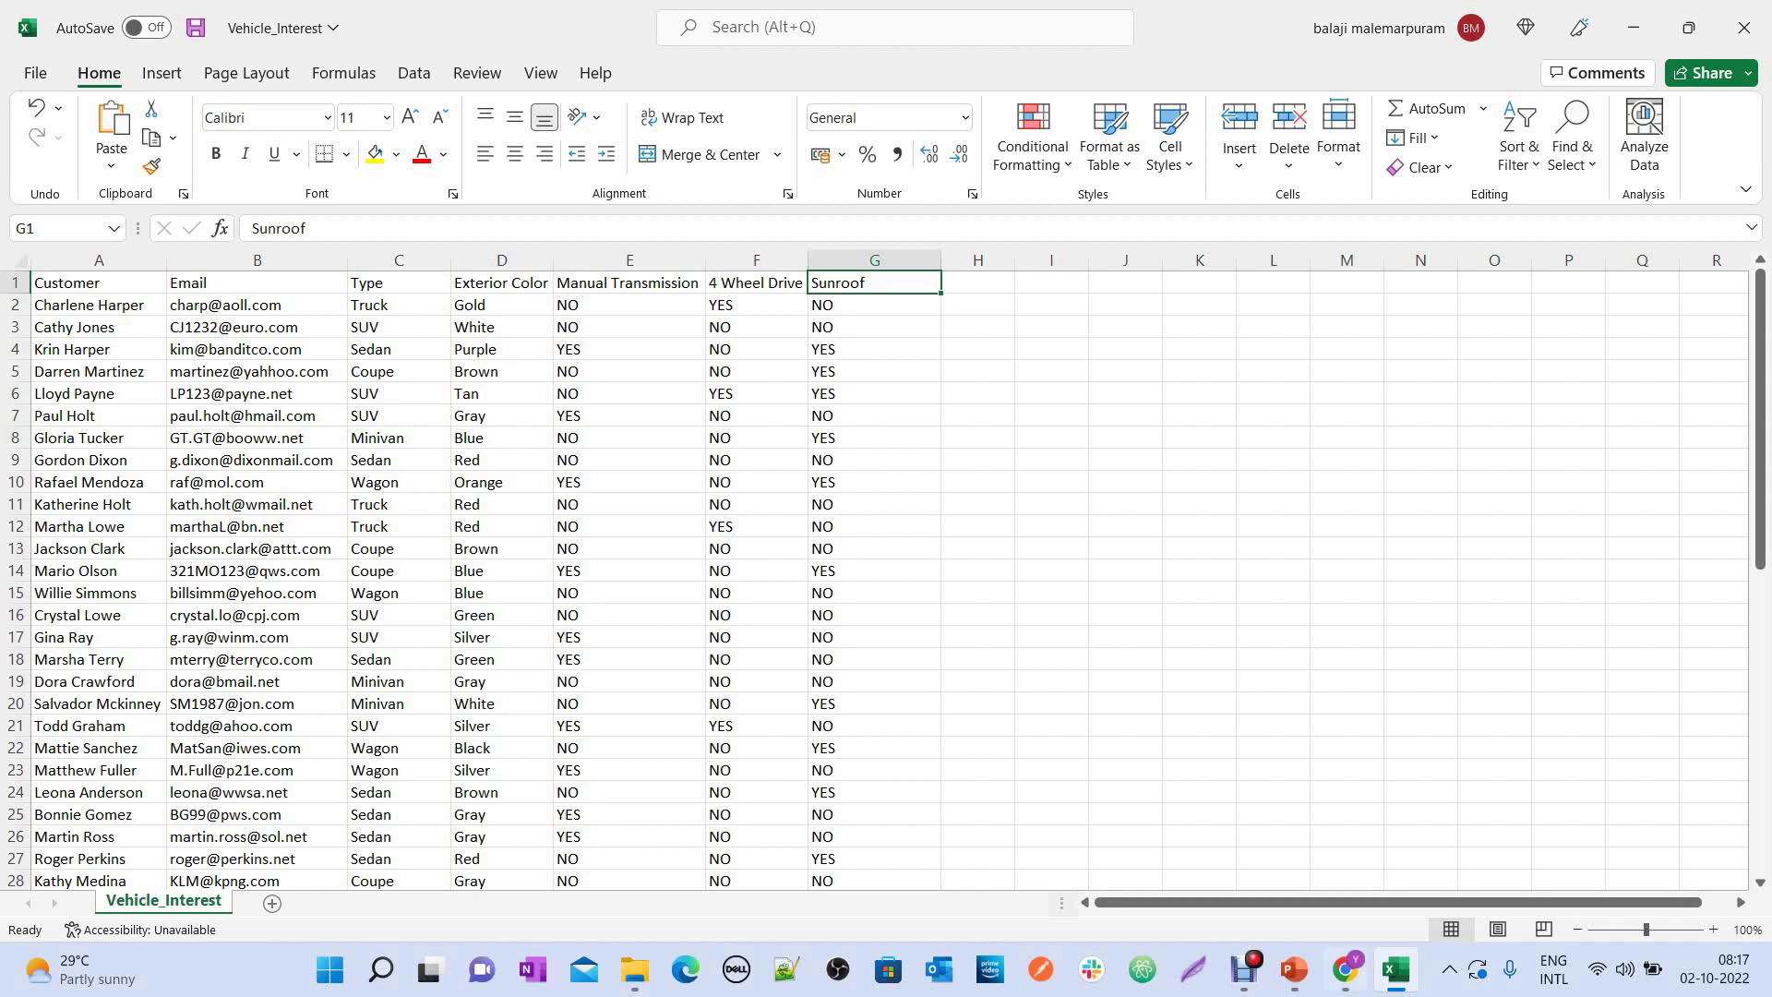
{"action": "left_click", "coordinate": [1344, 969]}
Step: Start creating a custom object from a spreadsheet in the Object Manager
{"action": "left_click", "coordinate": [1679, 238]}
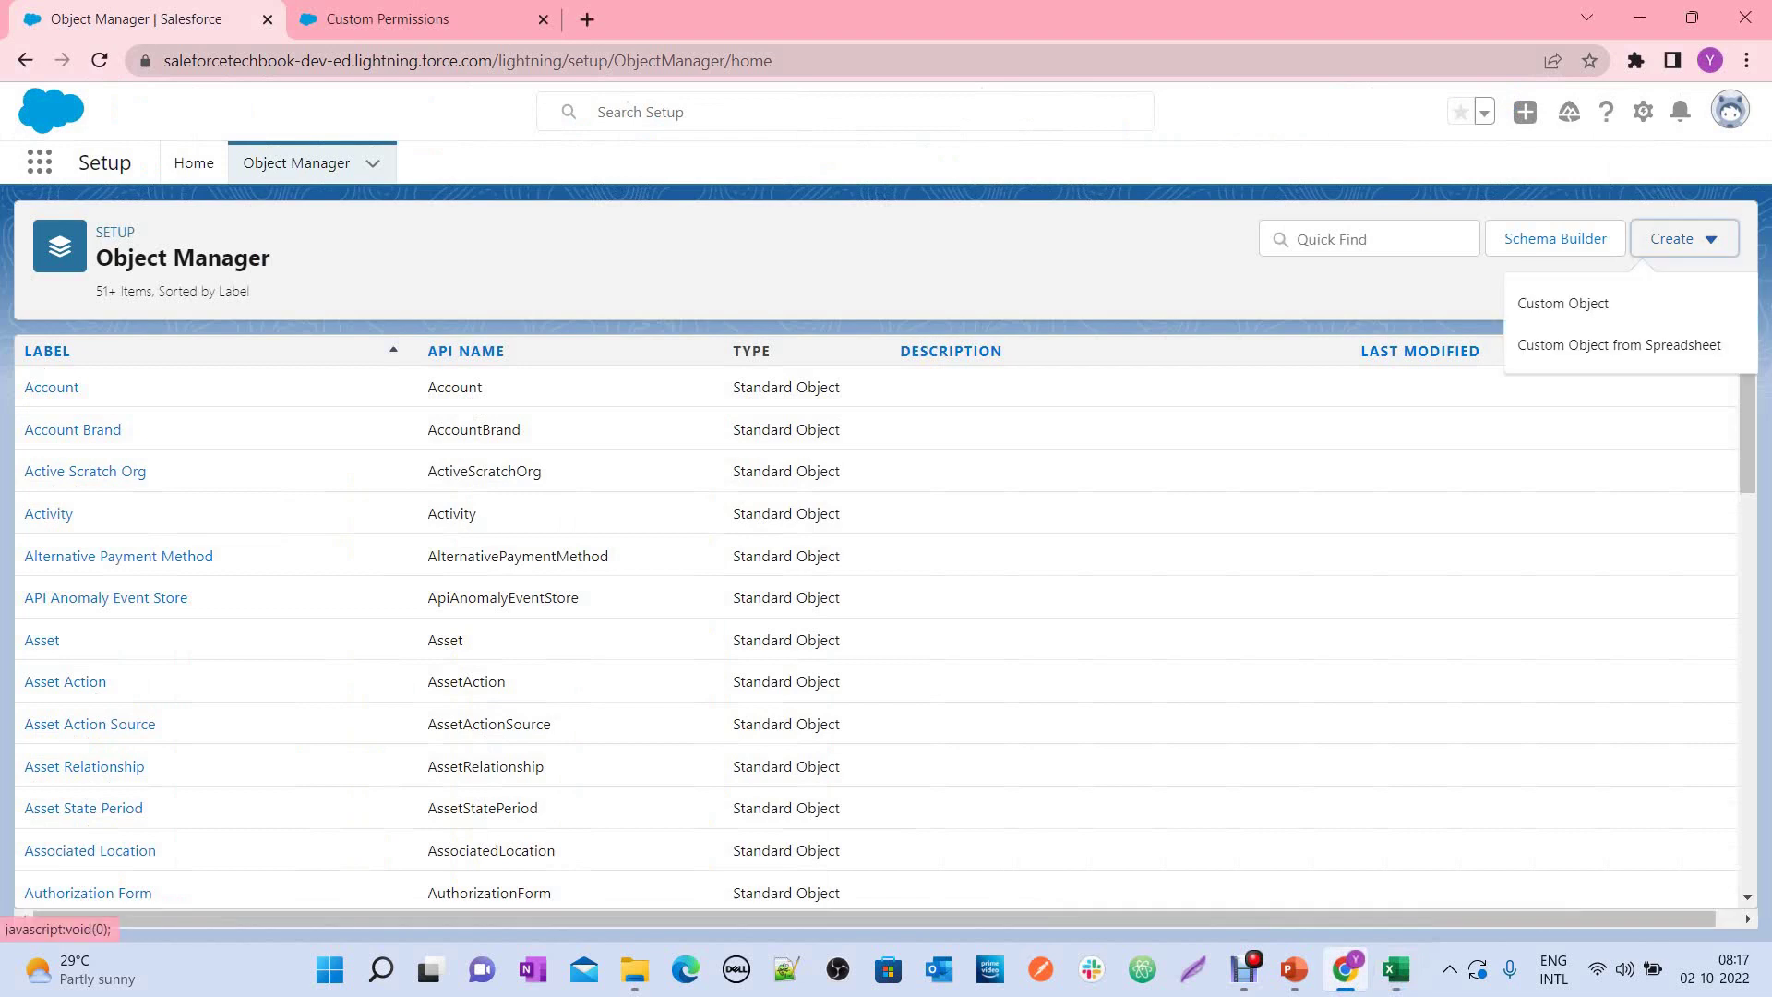
{"action": "left_click", "coordinate": [1648, 344]}
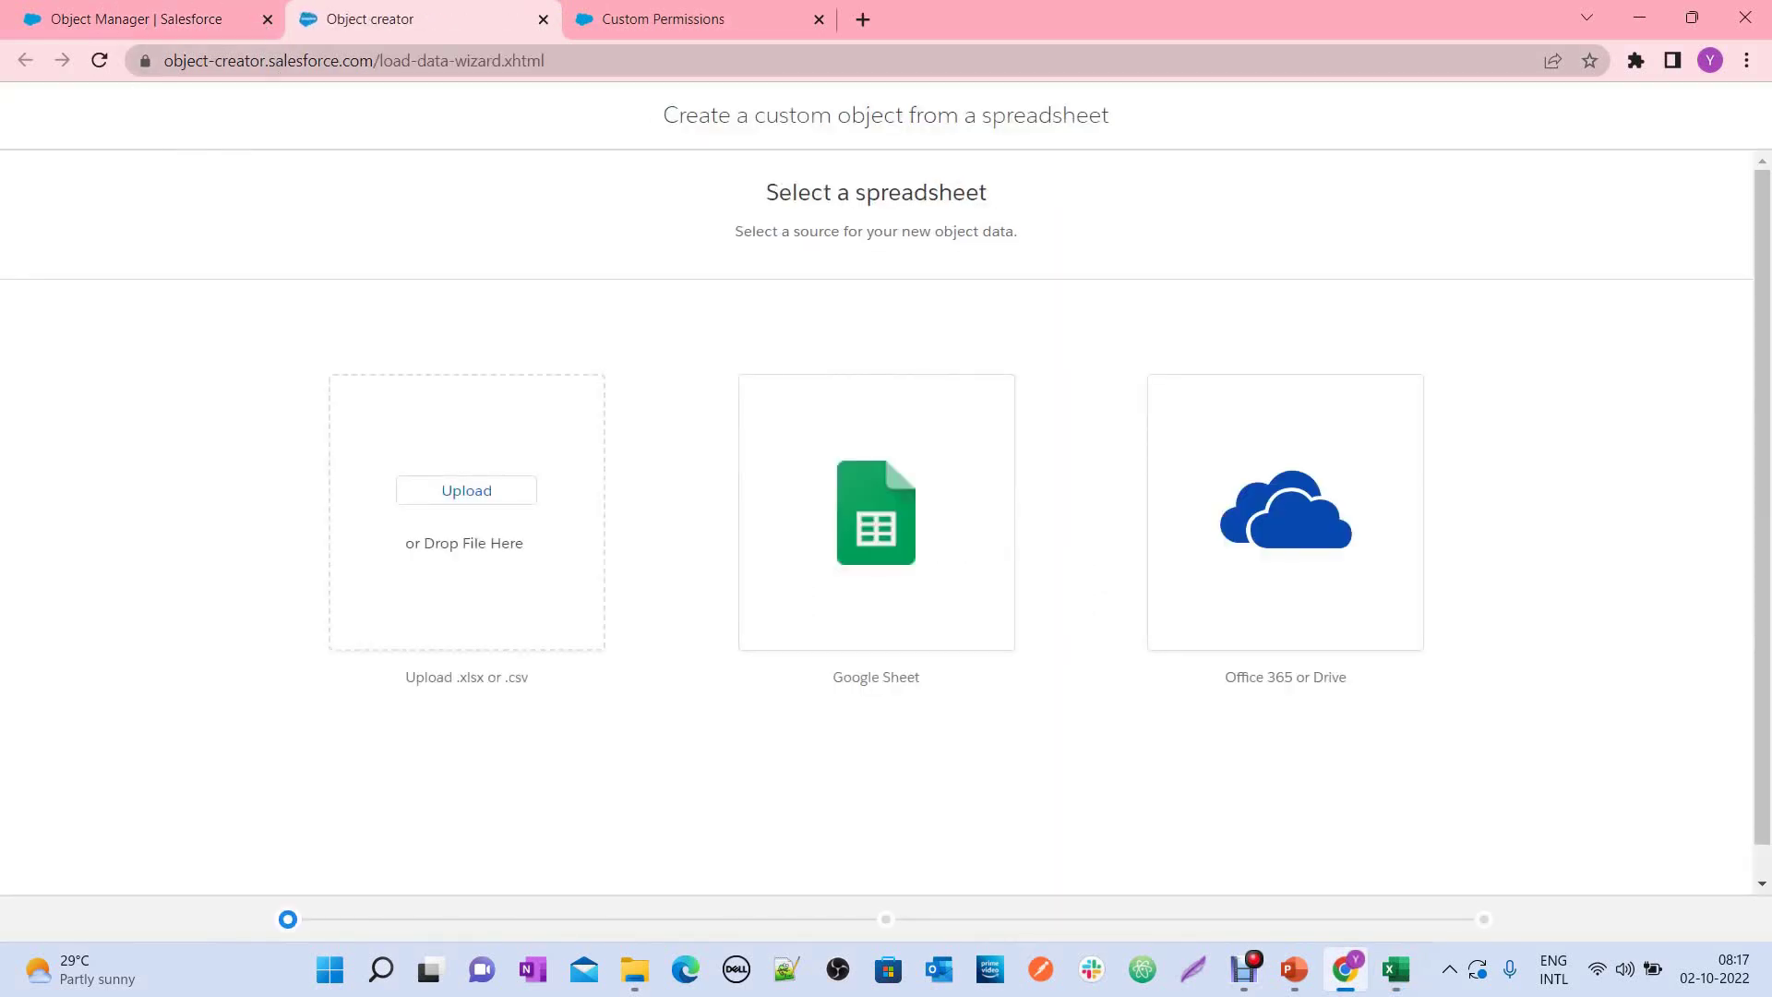
{"action": "left_click", "coordinate": [206, 80]}
{"action": "left_click", "coordinate": [206, 81]}
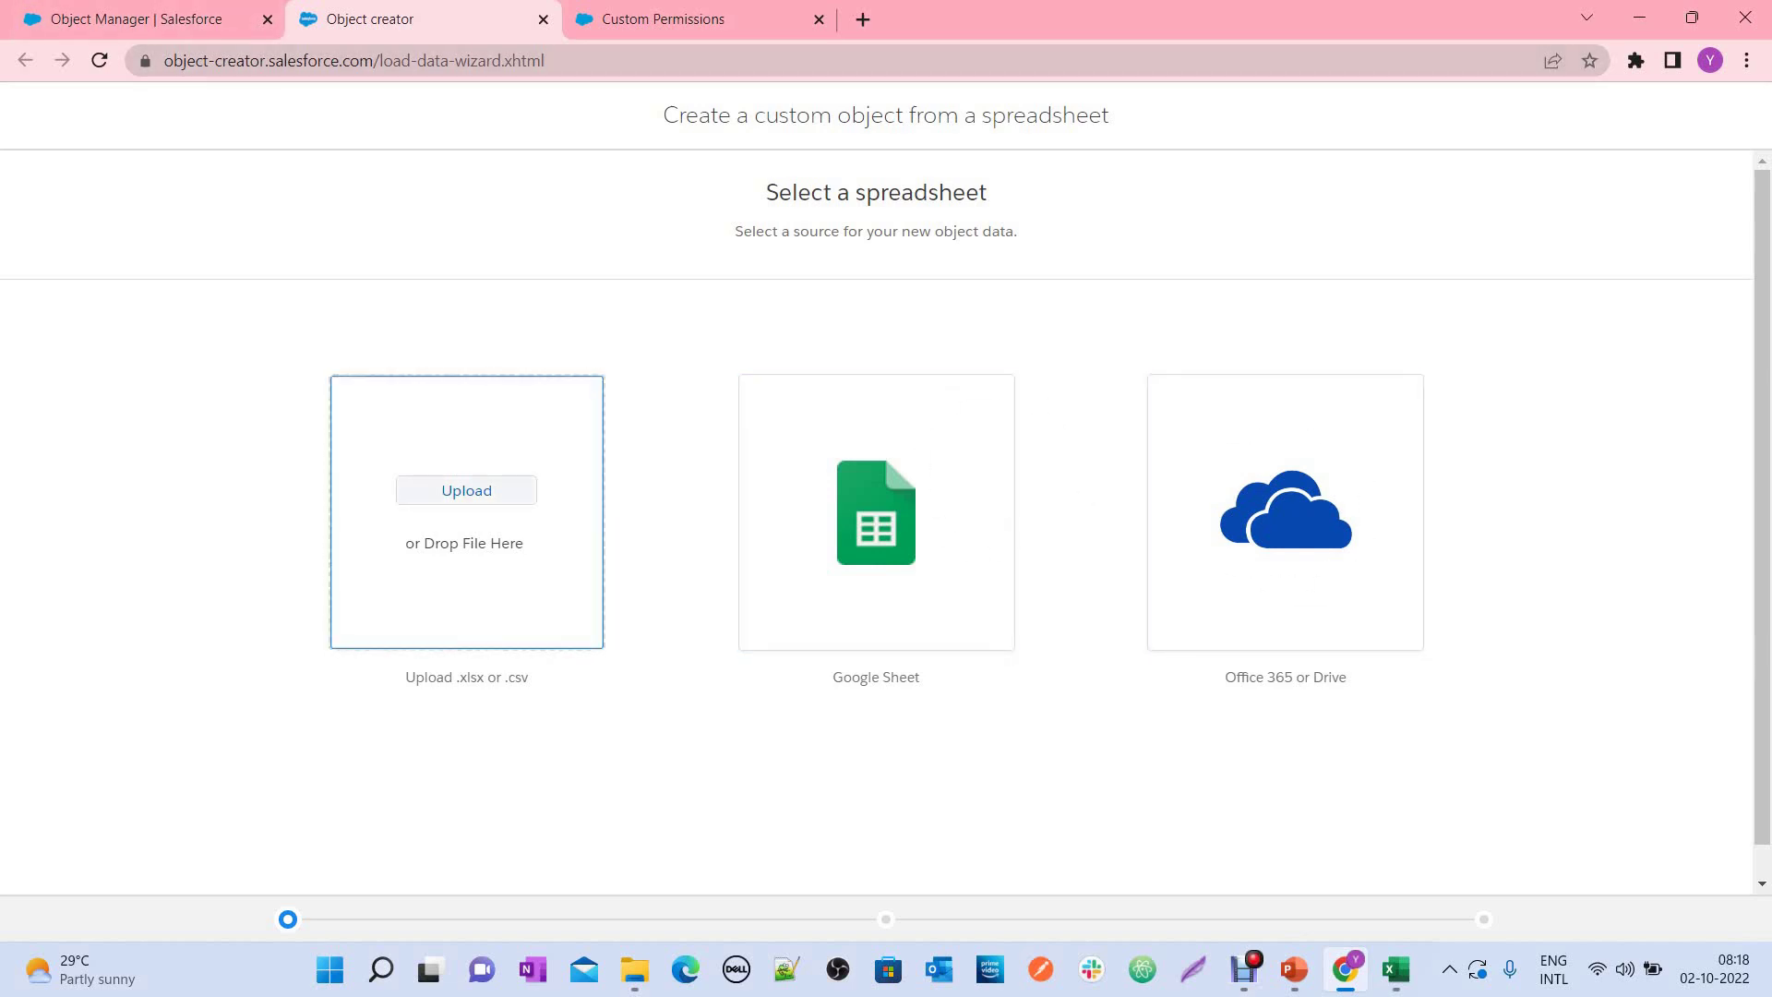
Step: Upload the Vehicle_Interest file from the Admin folder as the data source for the new object
{"action": "left_click", "coordinate": [466, 490]}
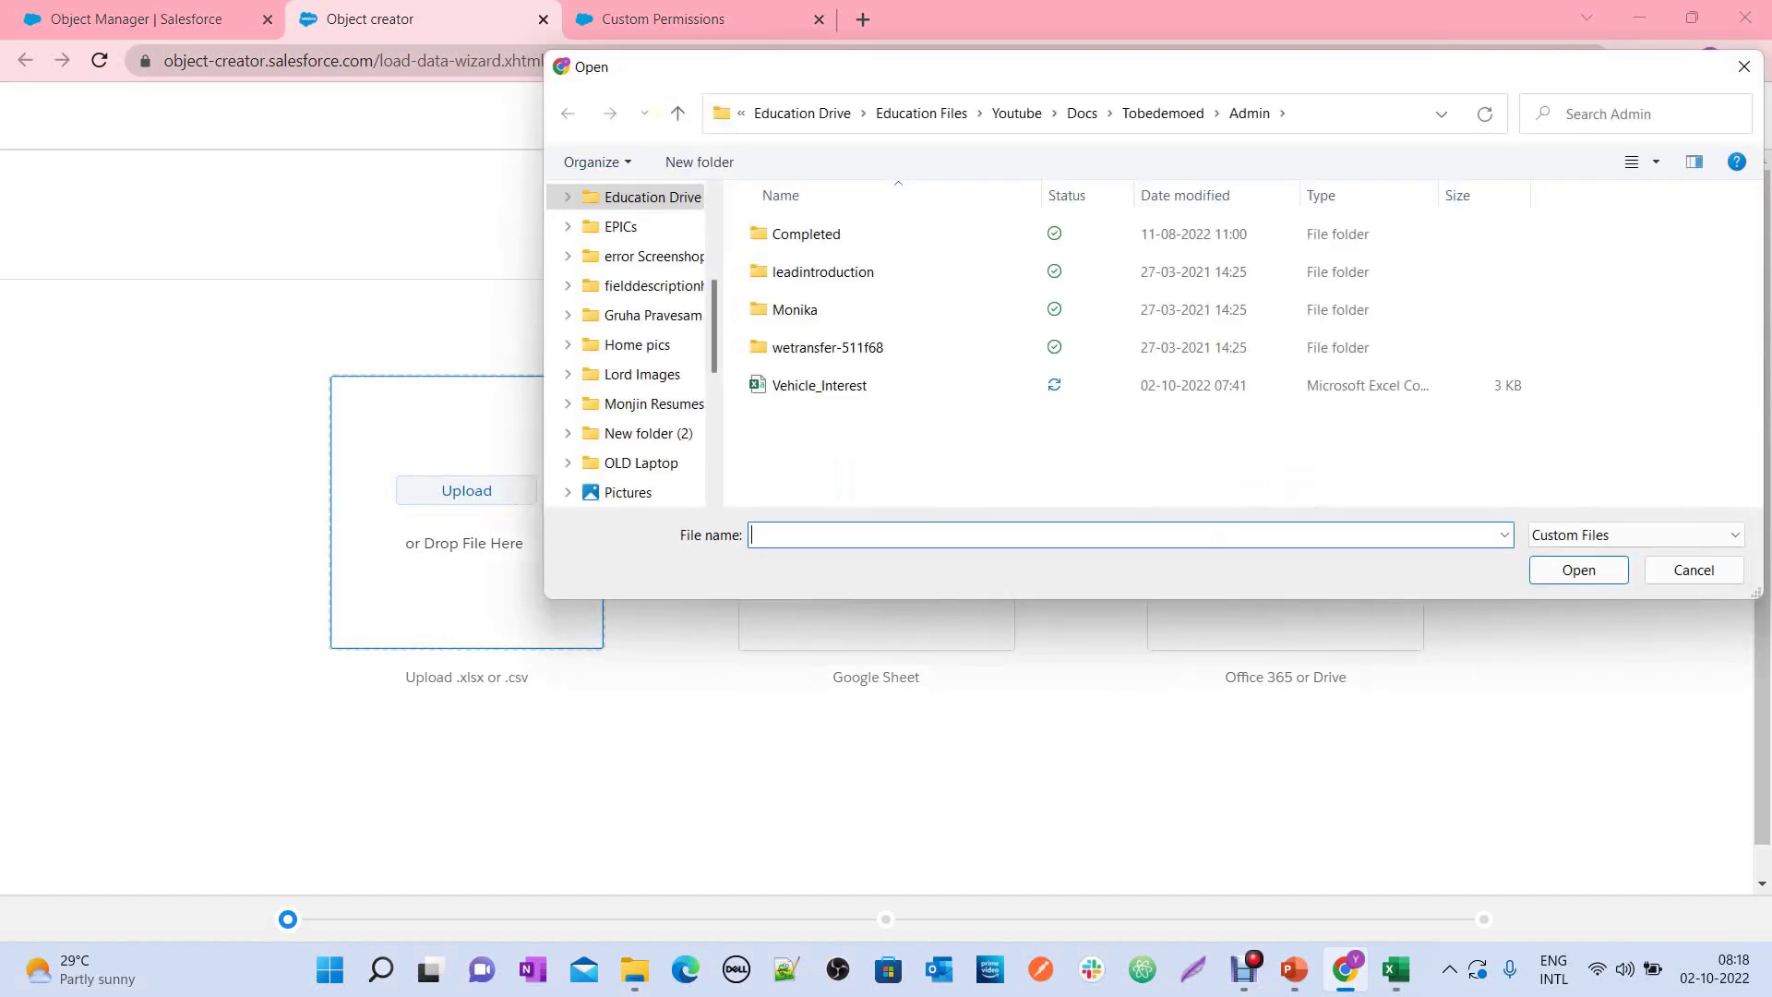
{"action": "left_click", "coordinate": [819, 384]}
{"action": "left_click", "coordinate": [1578, 569]}
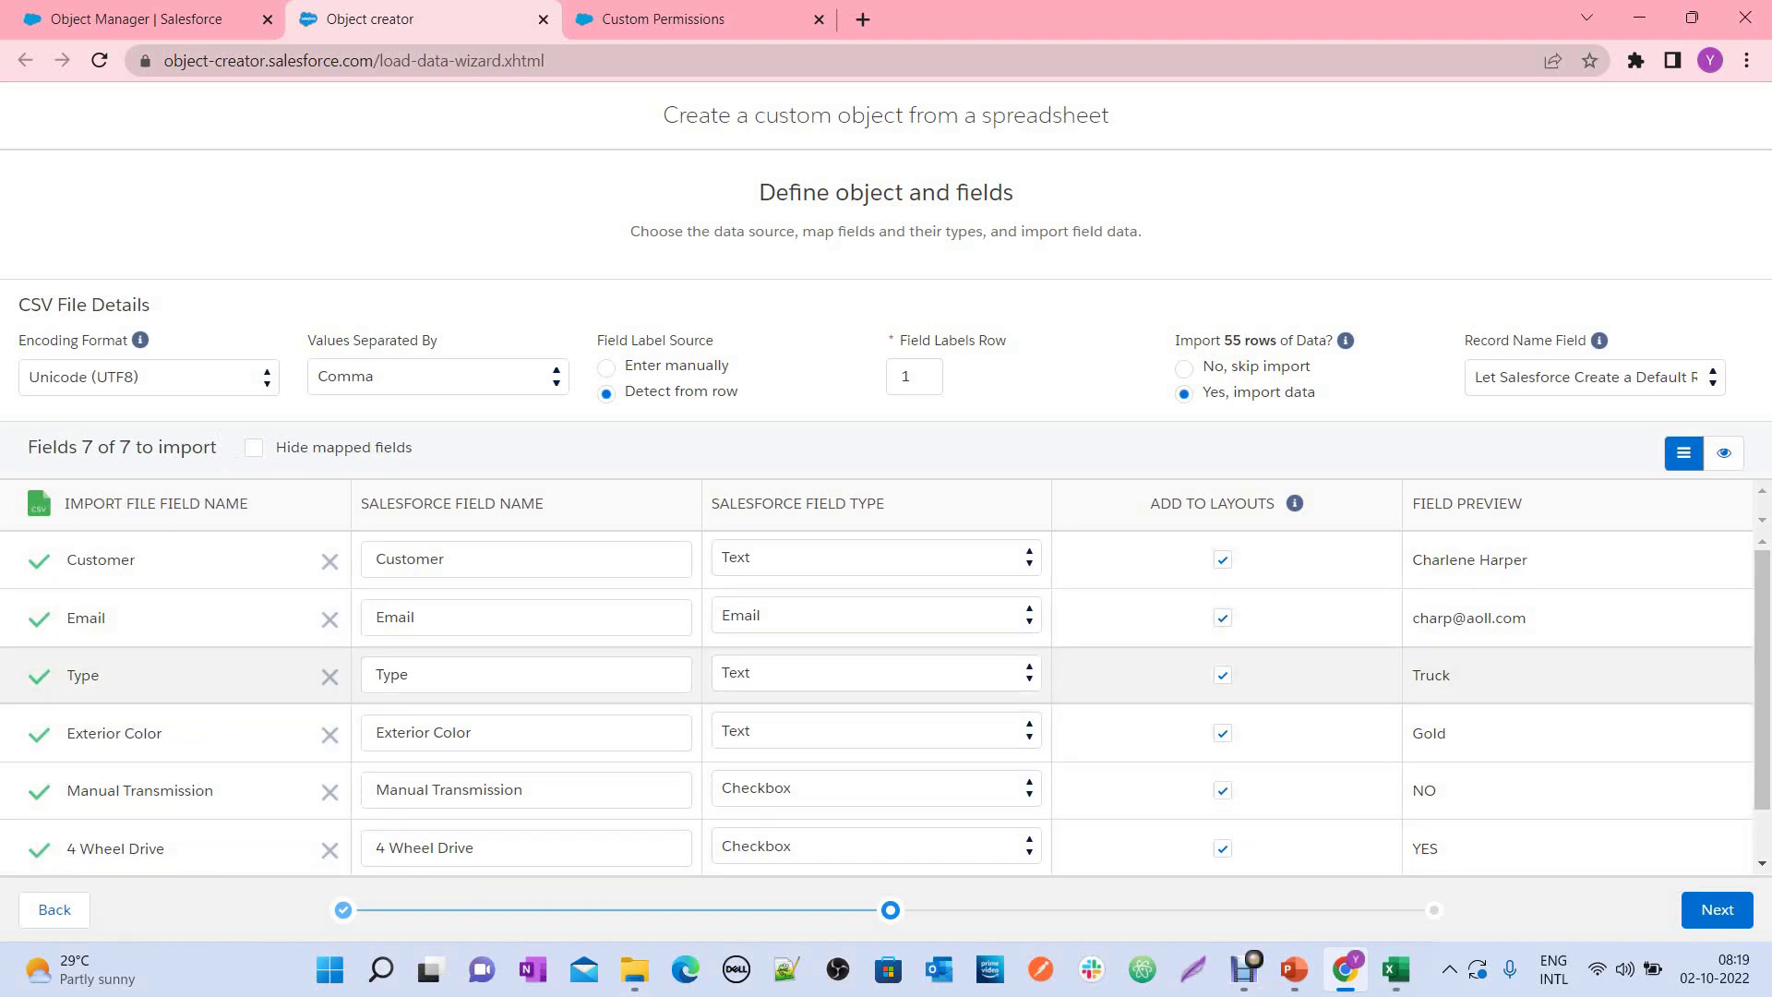
Step: Set the Salesforce field type of Type to Picklist and of Exterior Color to Picklist (Multi-Select)
{"action": "left_click_drag", "start_coordinate": [542, 503], "coordinate": [335, 446]}
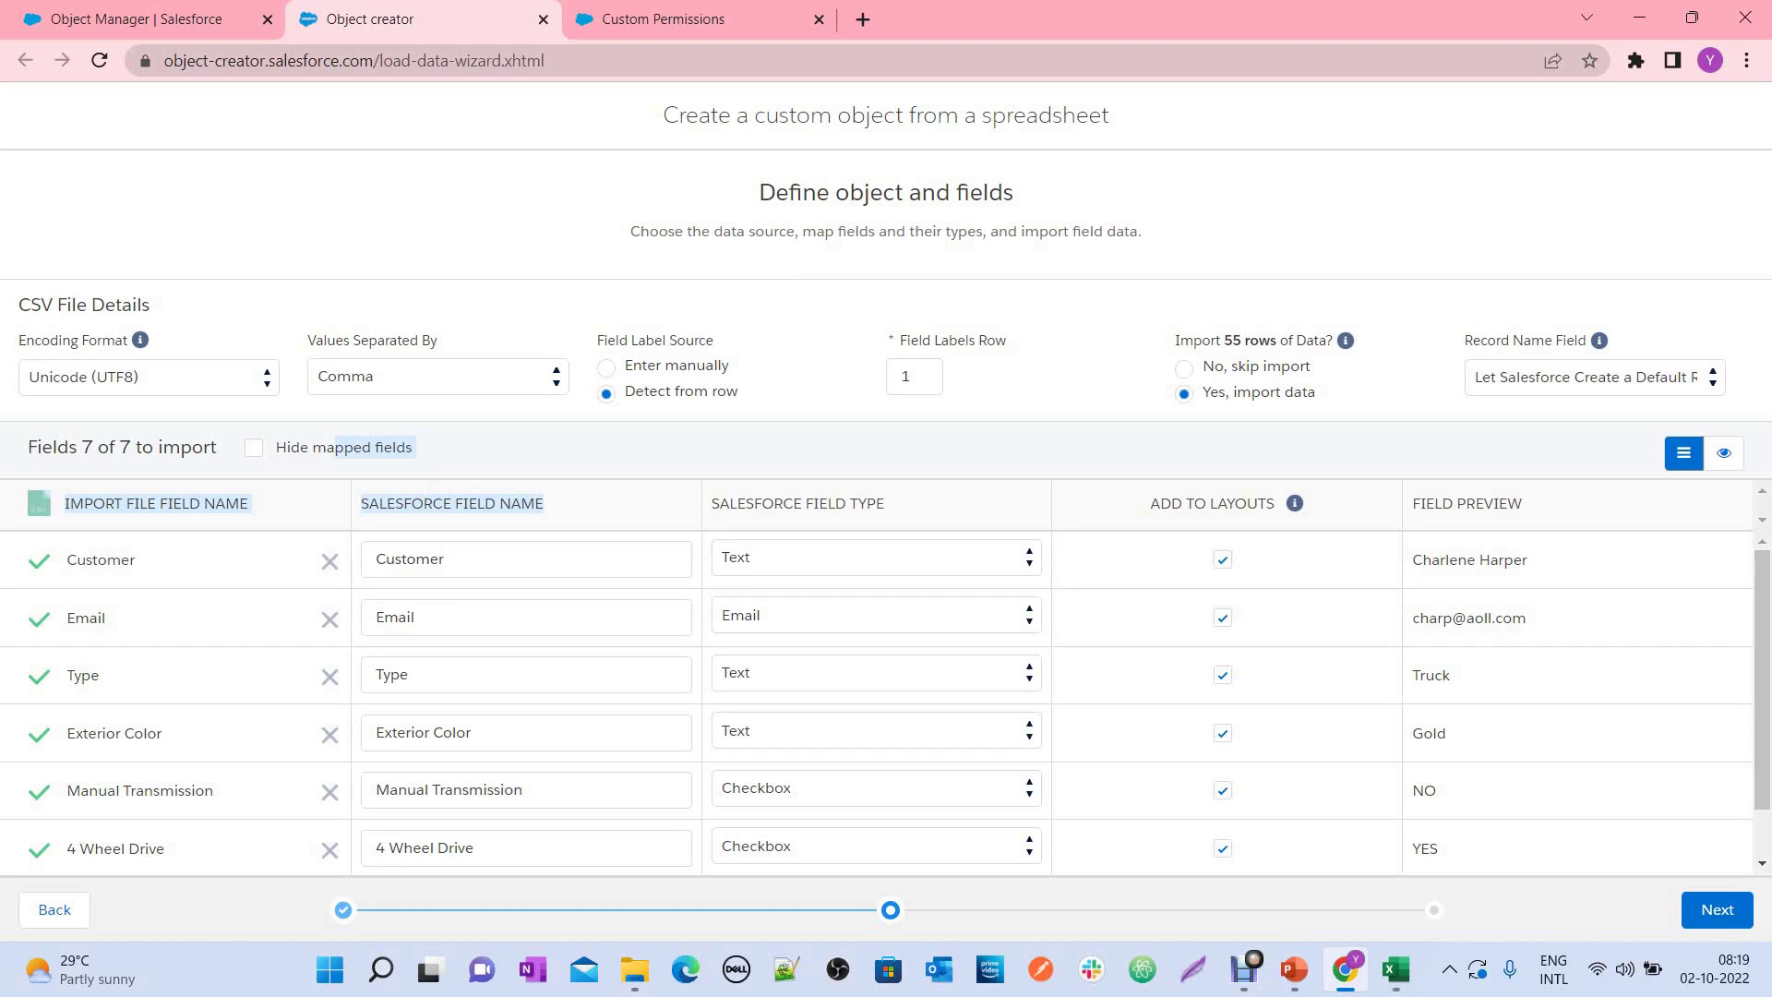
{"action": "left_click_drag", "start_coordinate": [884, 502], "coordinate": [712, 503]}
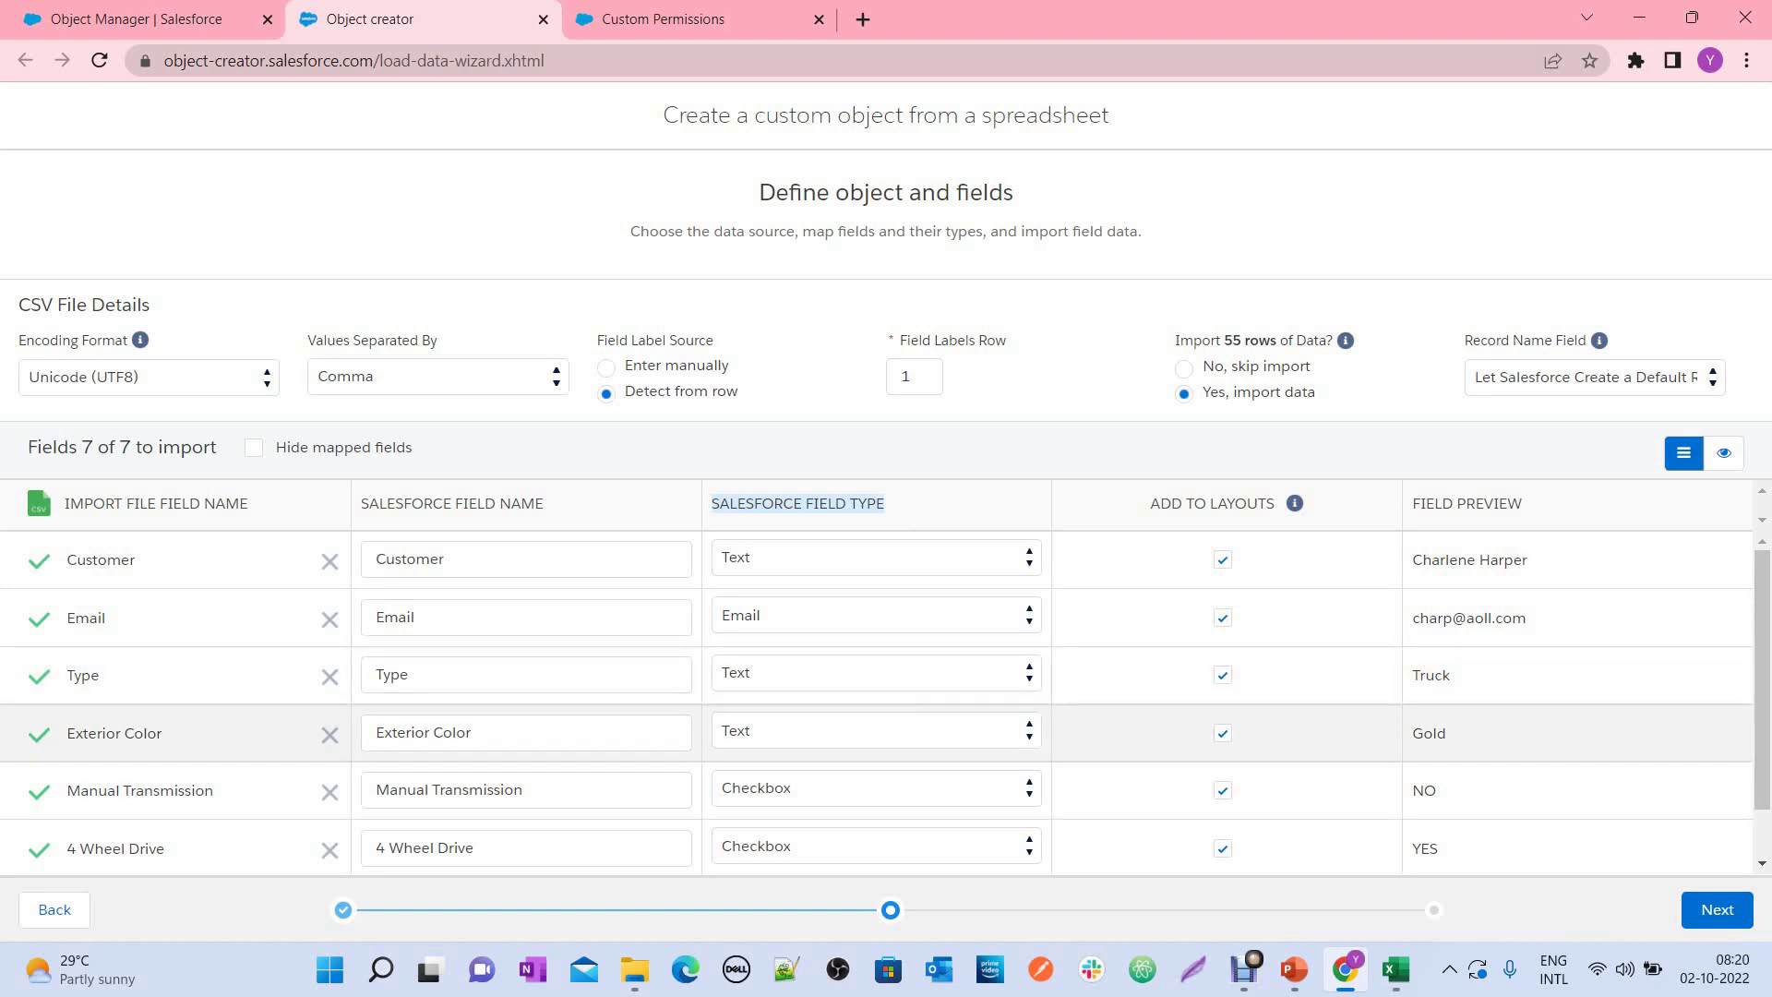
{"action": "left_click", "coordinate": [876, 673]}
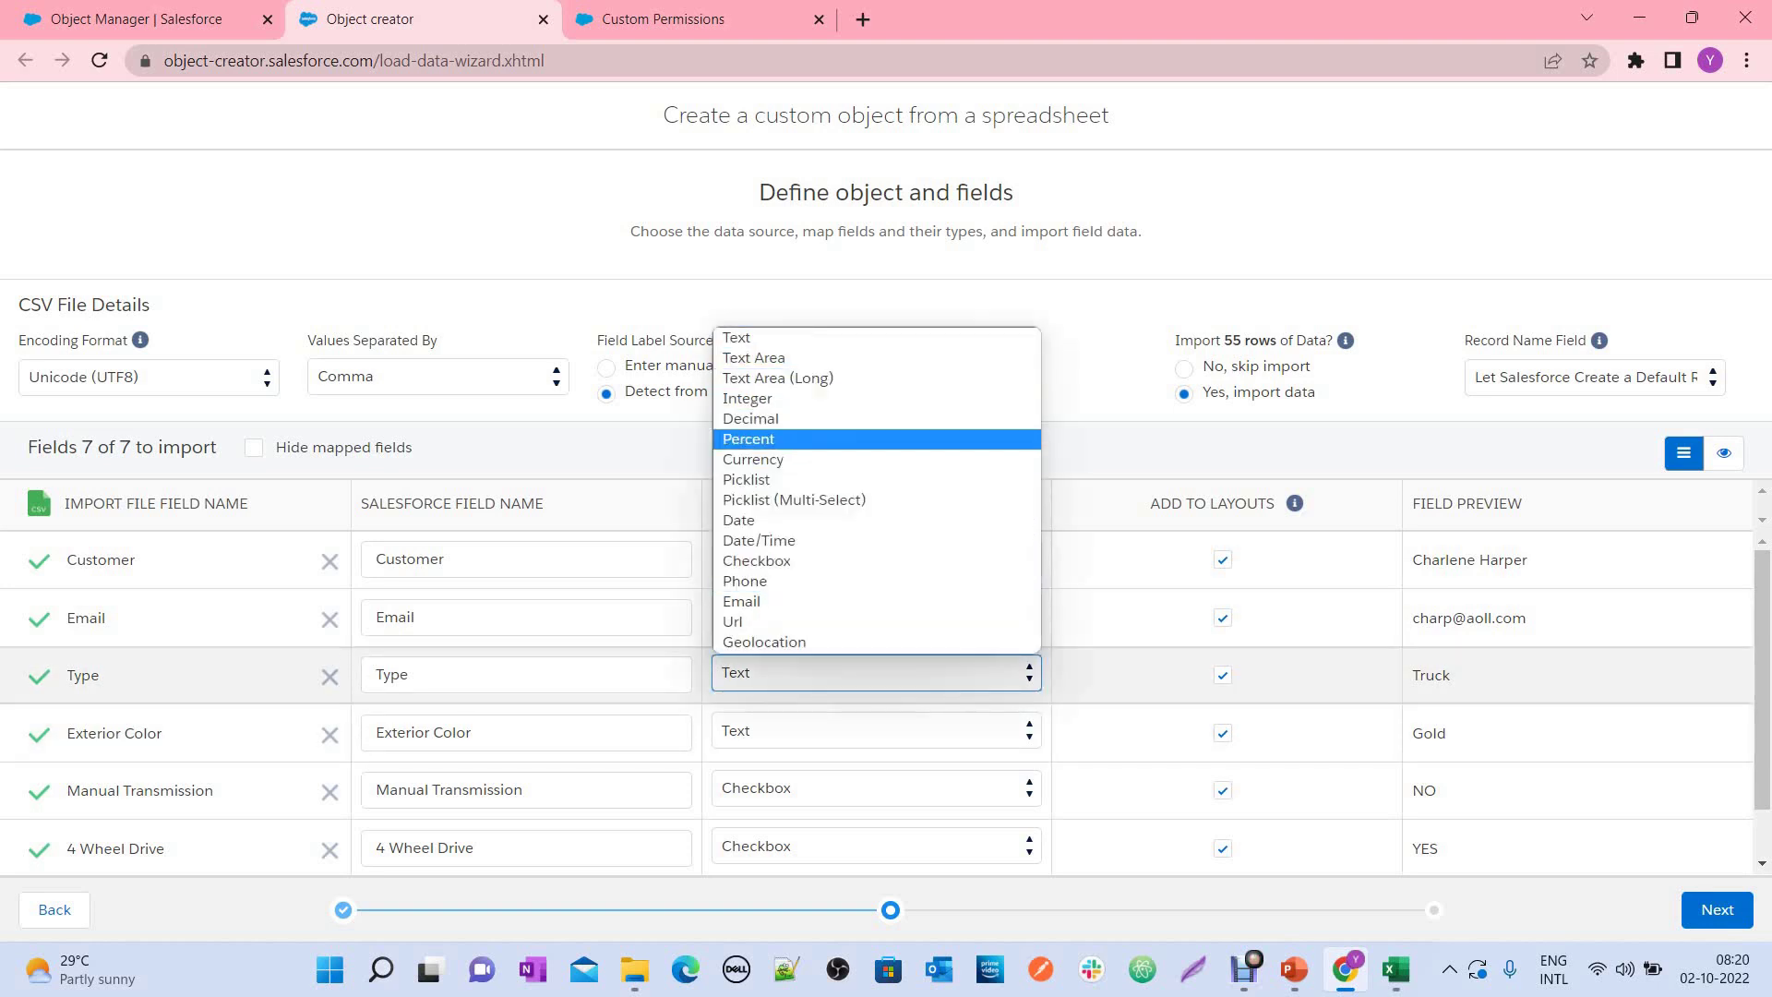
{"action": "key", "text": "Down"}
{"action": "key", "text": "Return"}
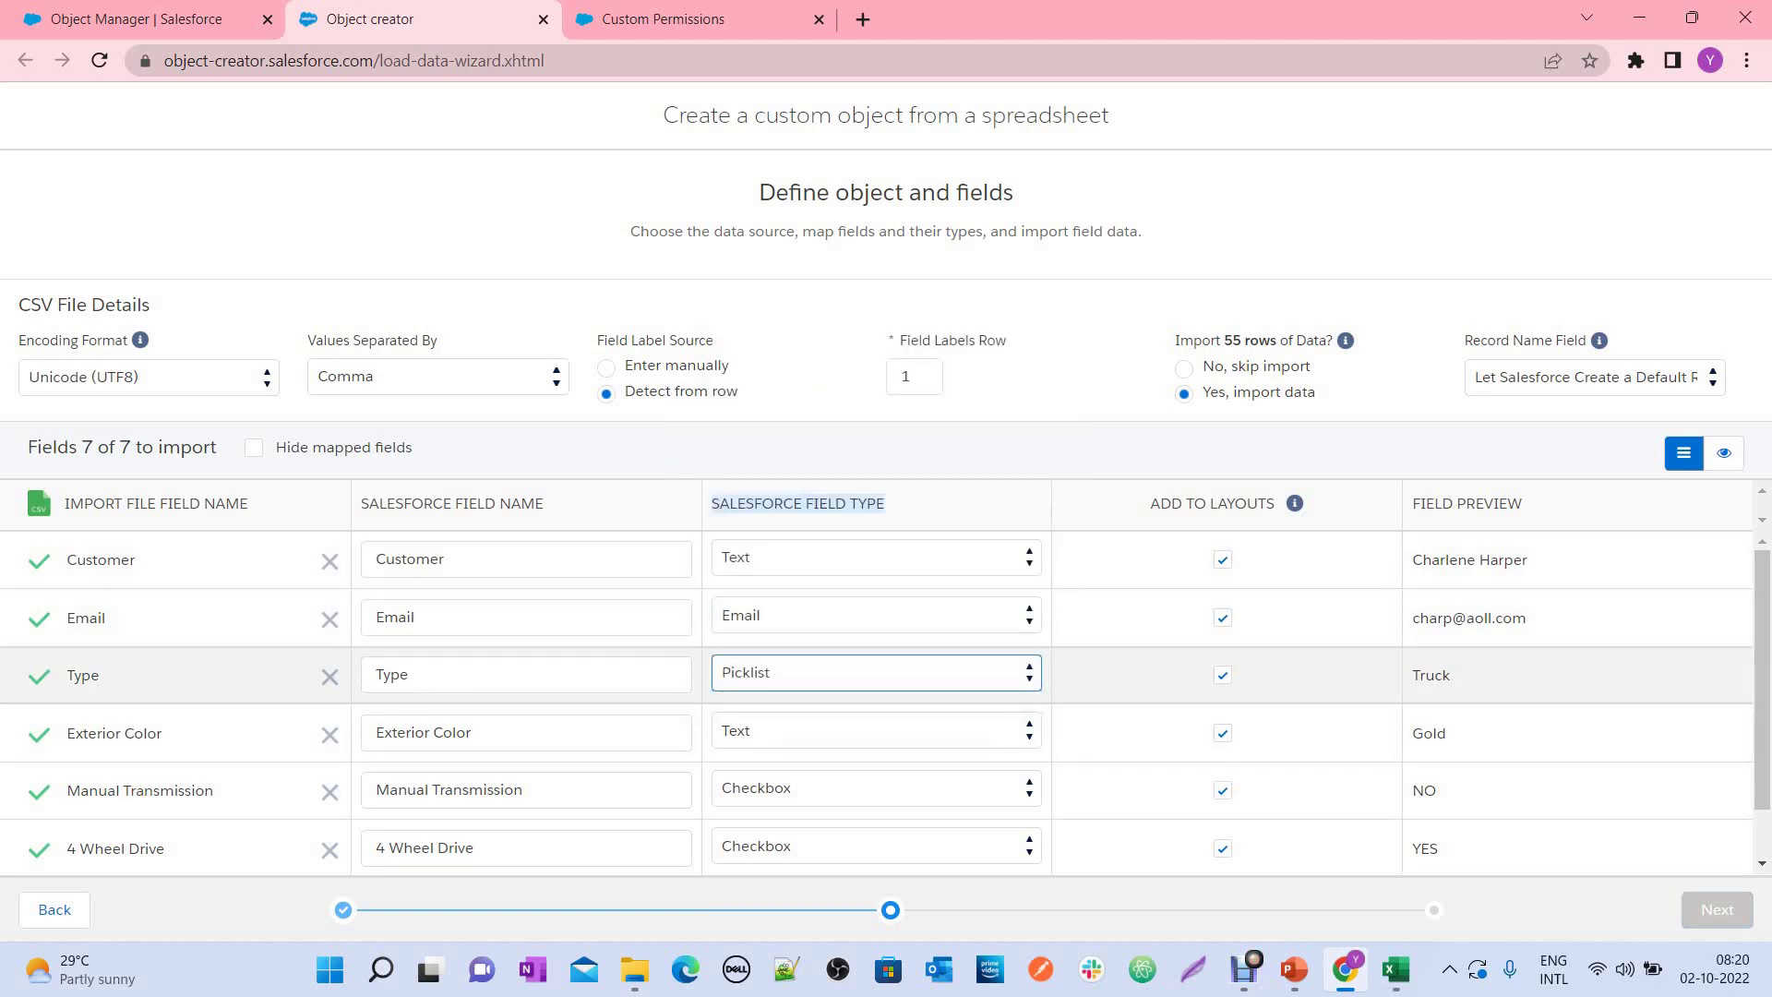
{"action": "left_click", "coordinate": [877, 730]}
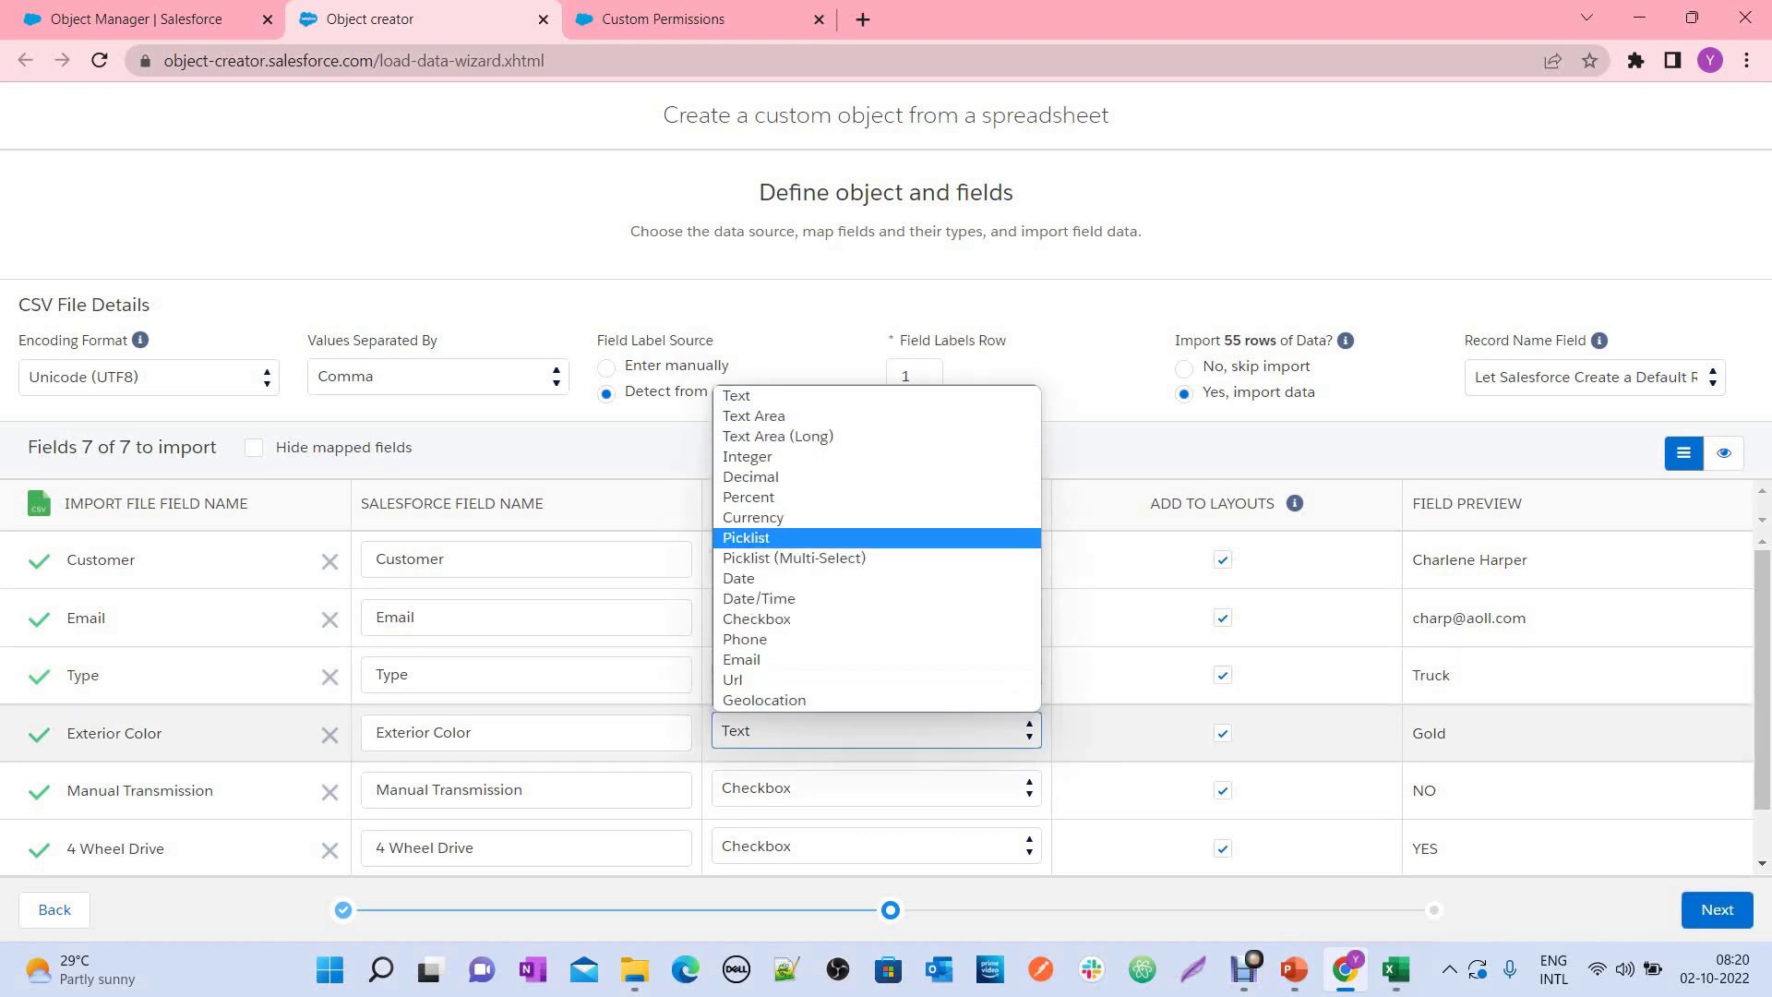
{"action": "key", "text": "Down"}
{"action": "key", "text": "Return"}
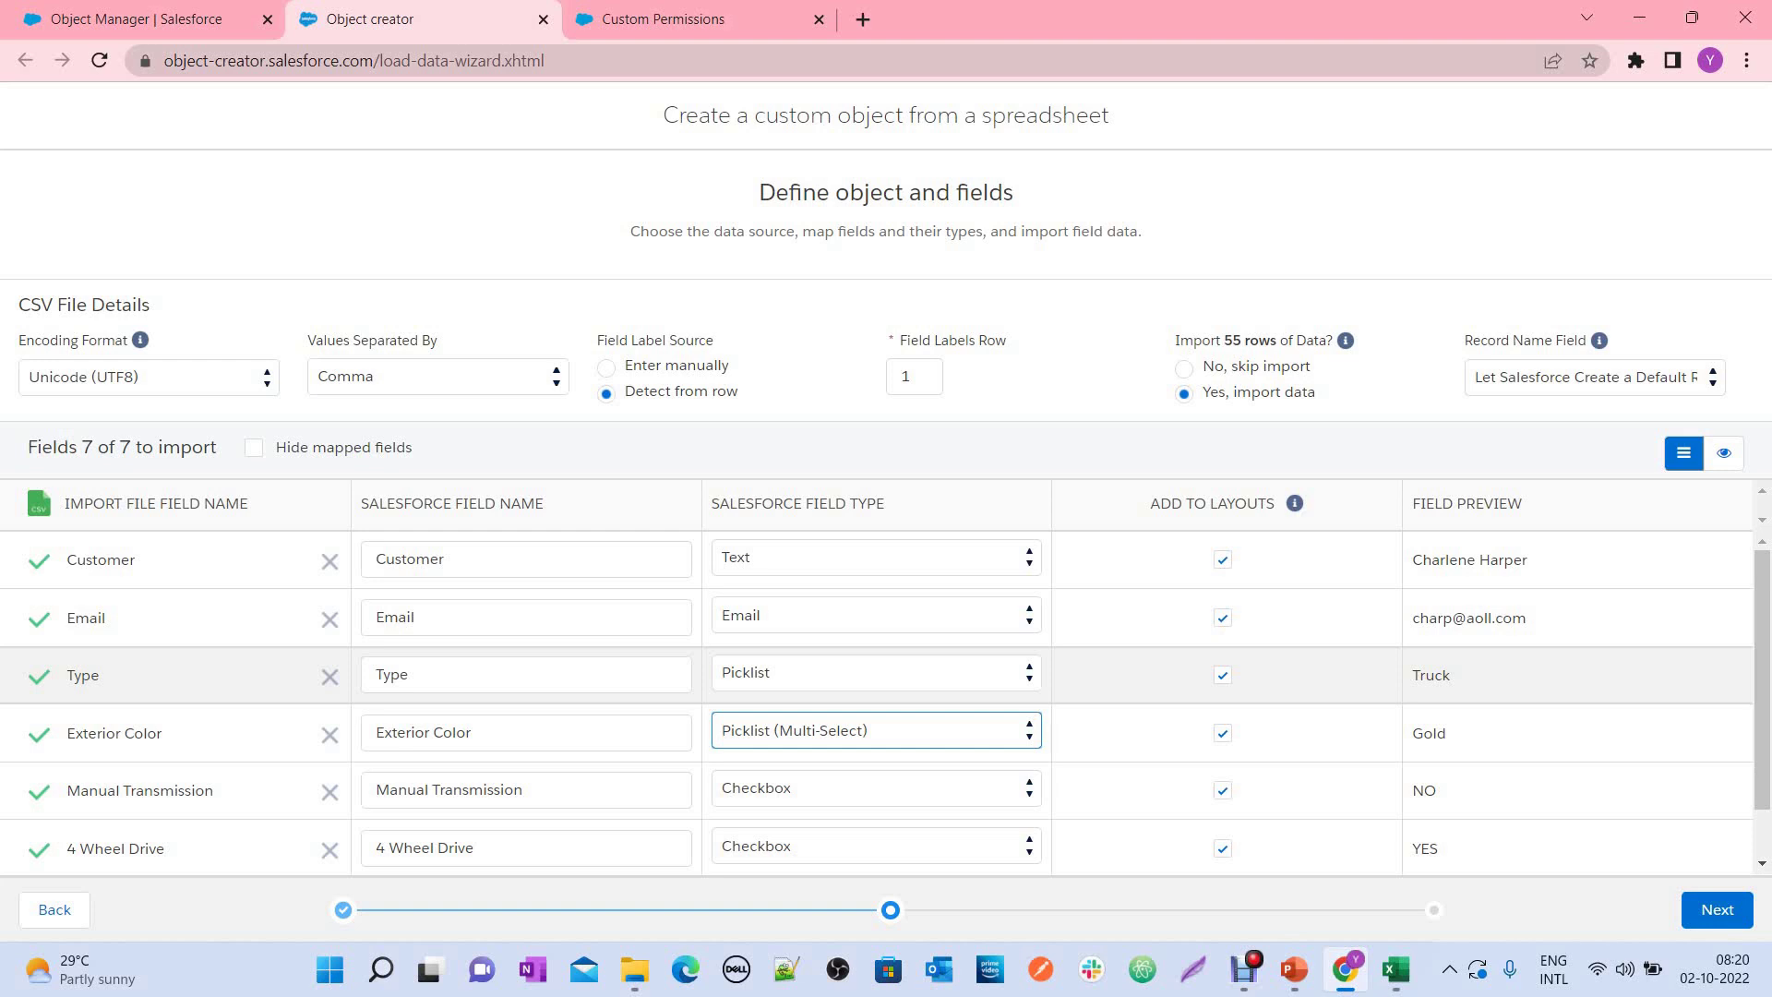
Step: Review the Add to Layouts and Field Preview columns, and browse the data preview of the rows to import
{"action": "triple_click", "coordinate": [1212, 503]}
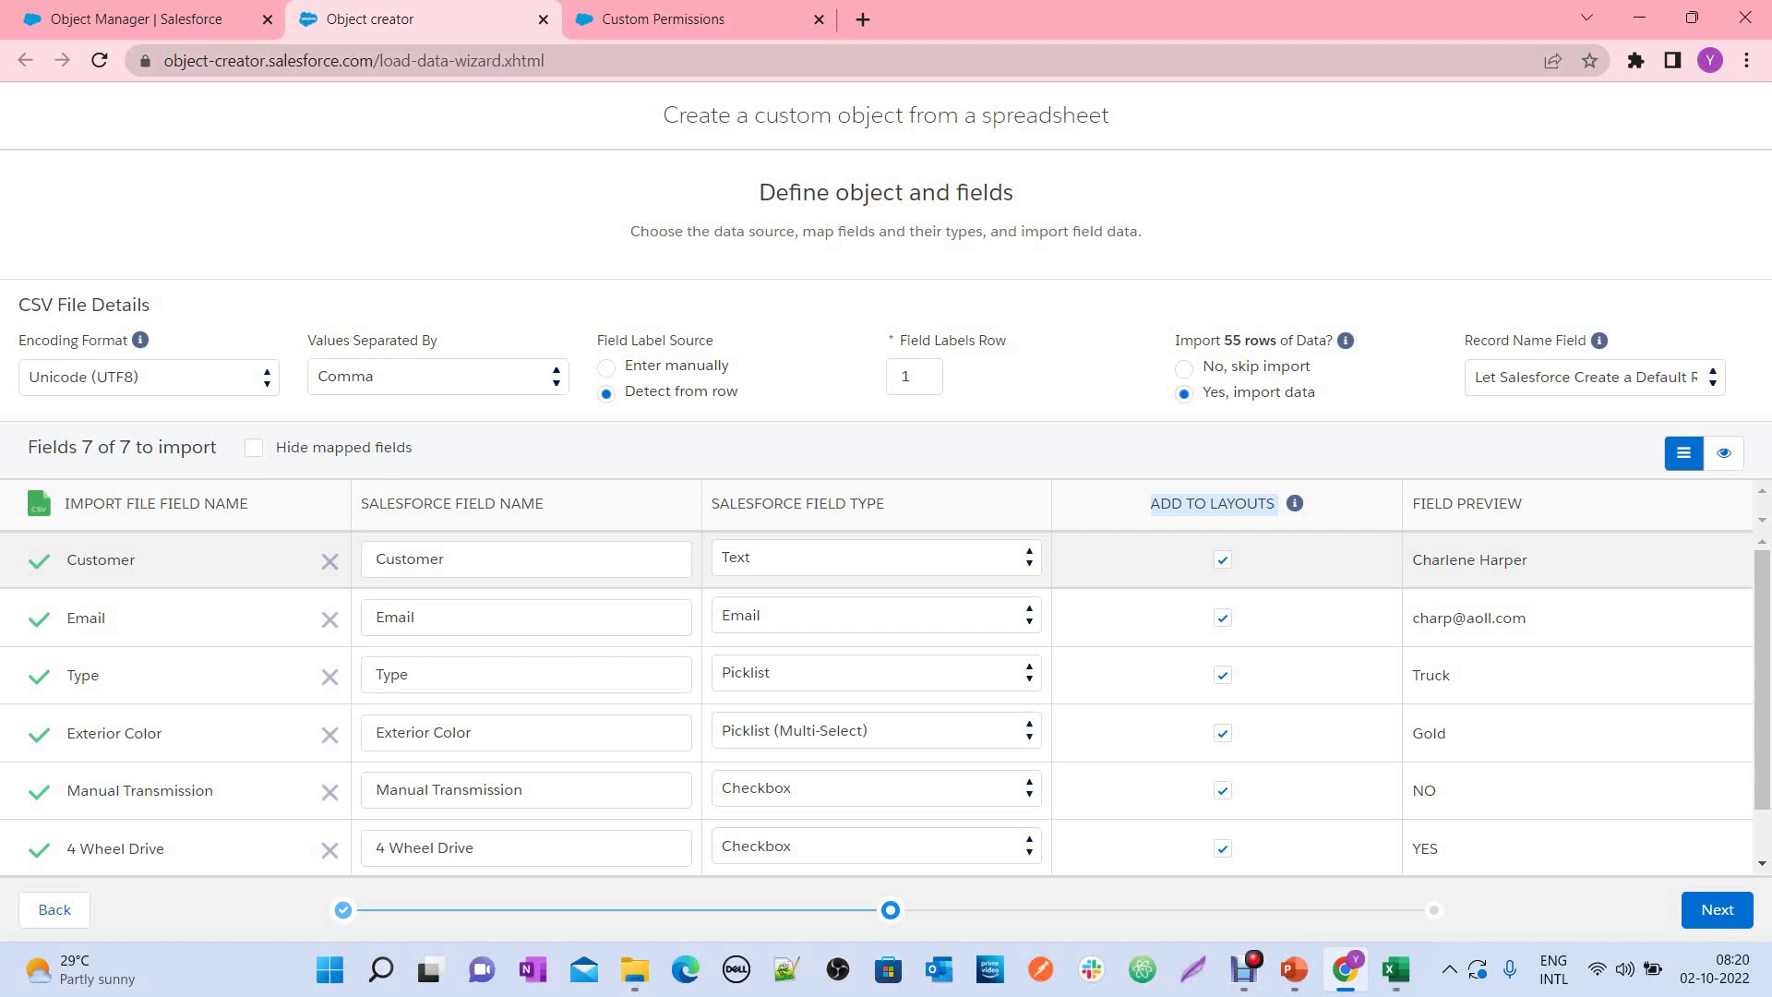
{"action": "left_click_drag", "start_coordinate": [1523, 503], "coordinate": [1411, 503]}
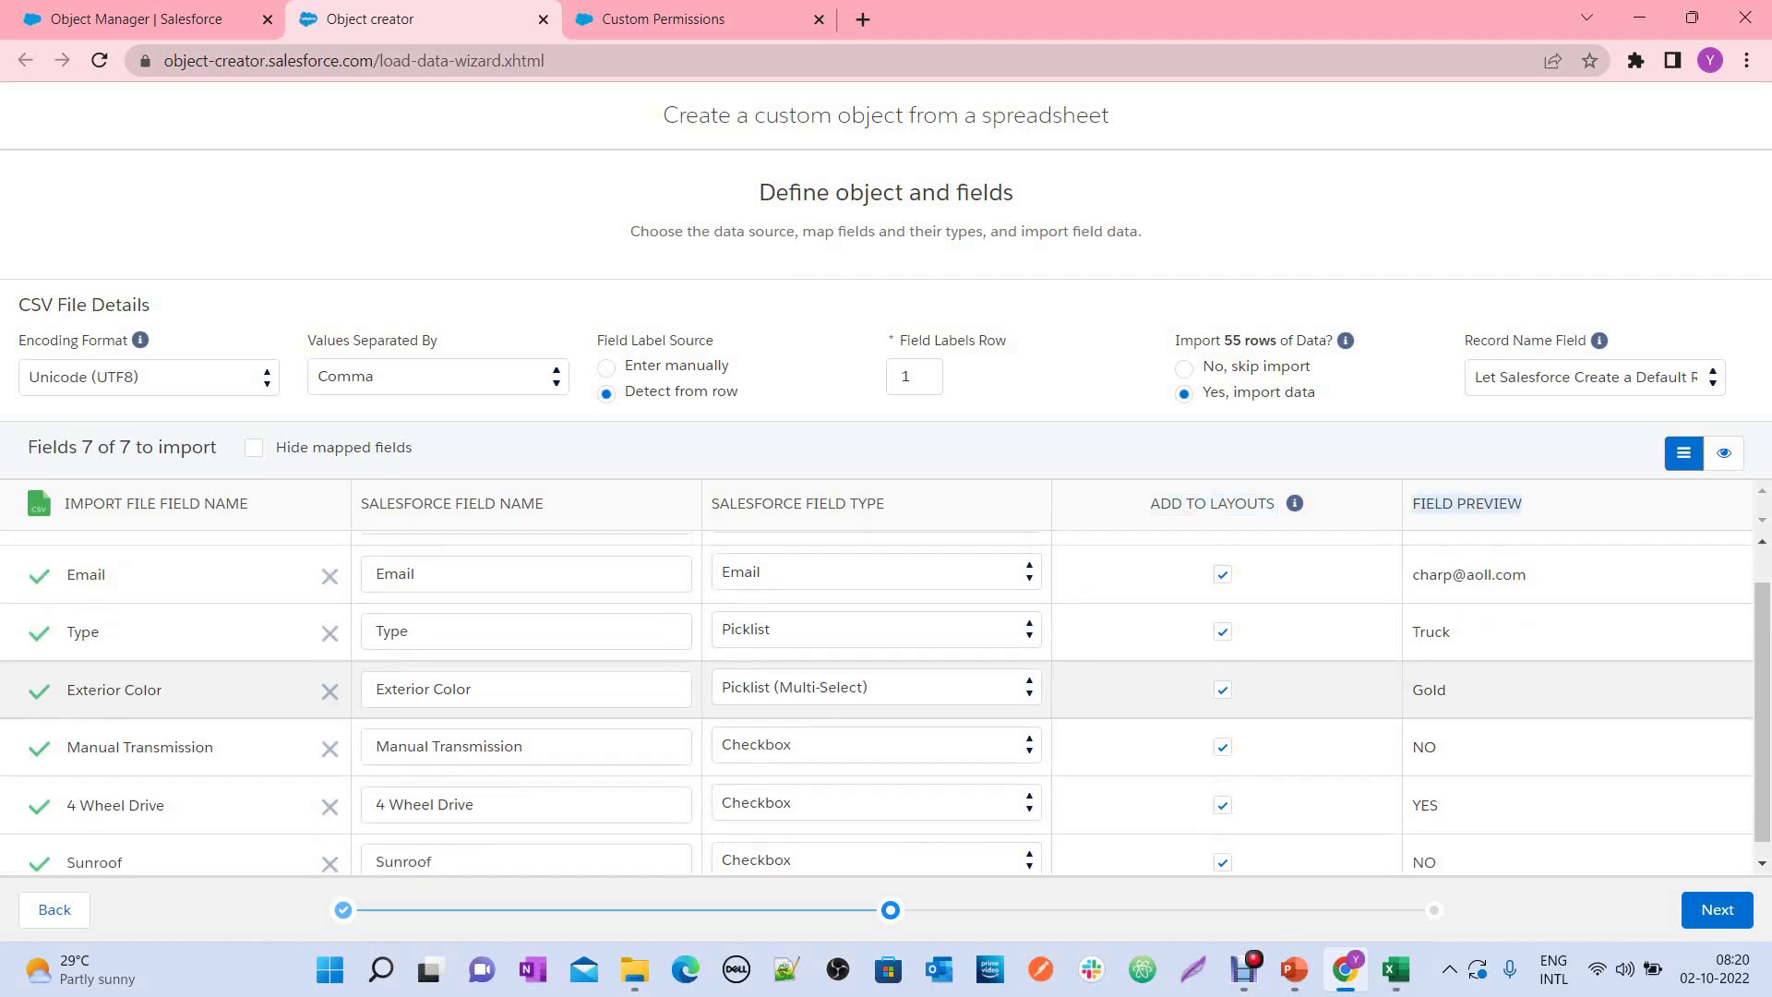
{"action": "scroll", "coordinate": [1587, 789], "scroll_direction": "down", "scroll_amount": 1}
{"action": "scroll", "coordinate": [1587, 729], "scroll_direction": "up", "scroll_amount": 1}
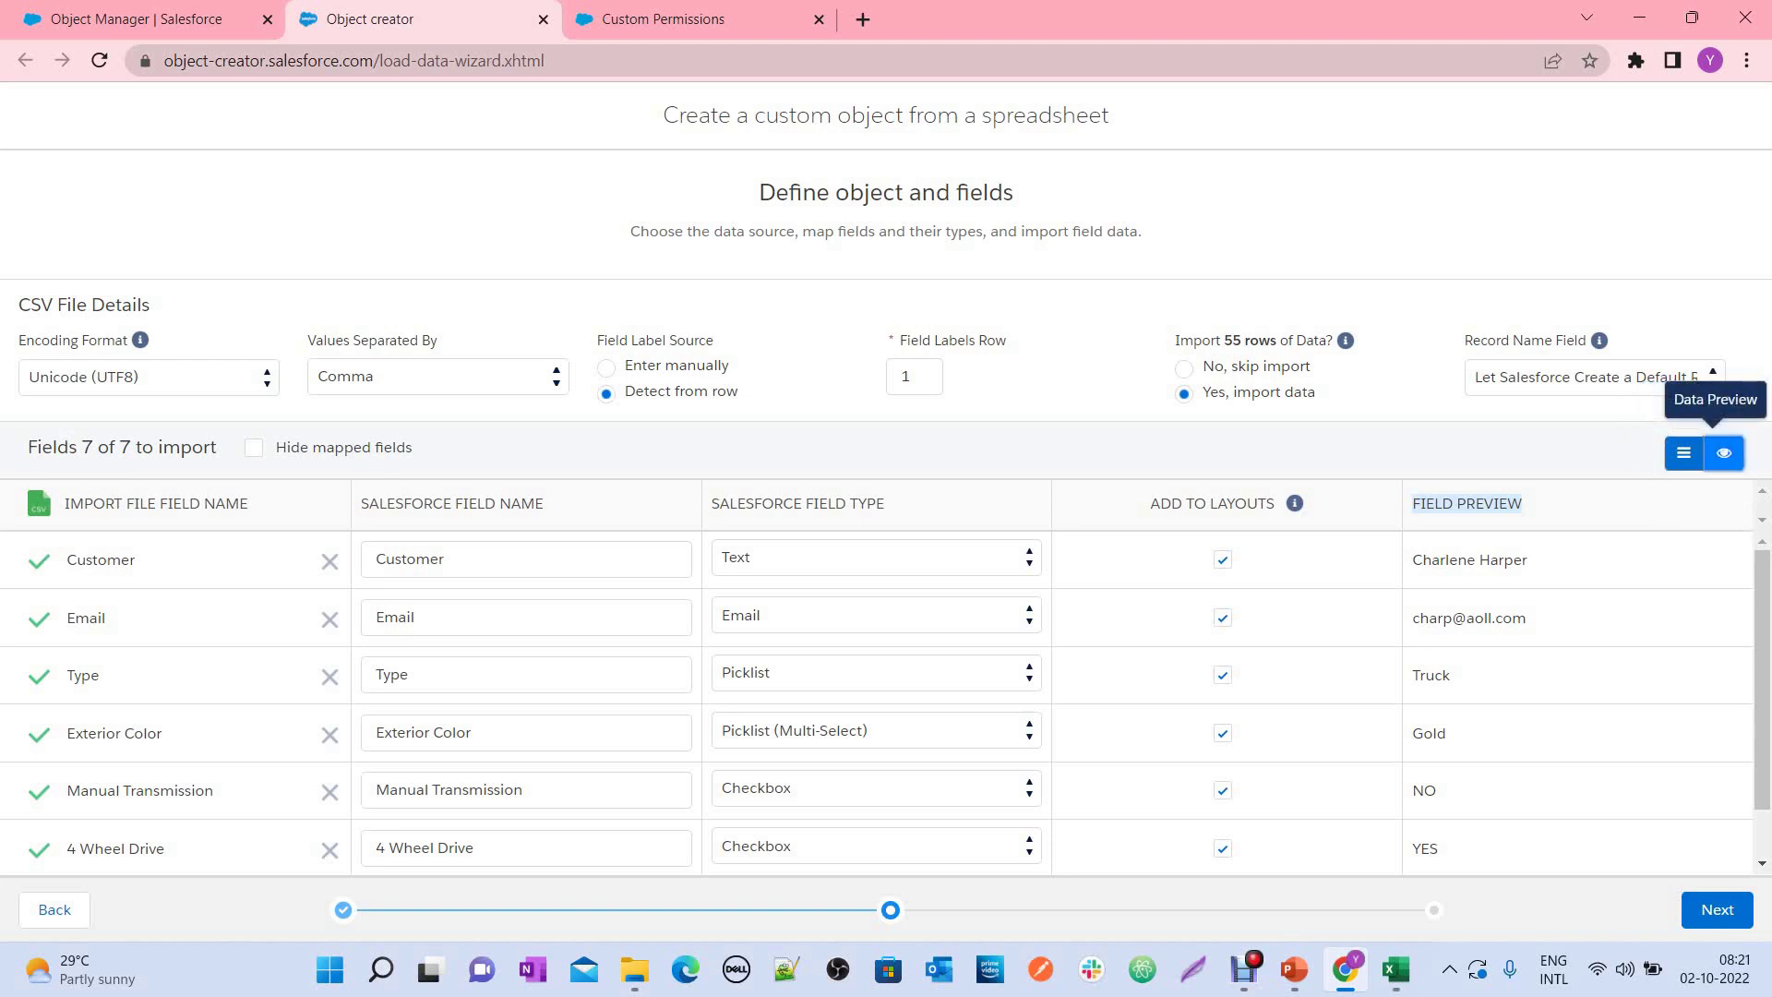
{"action": "left_click", "coordinate": [1722, 452]}
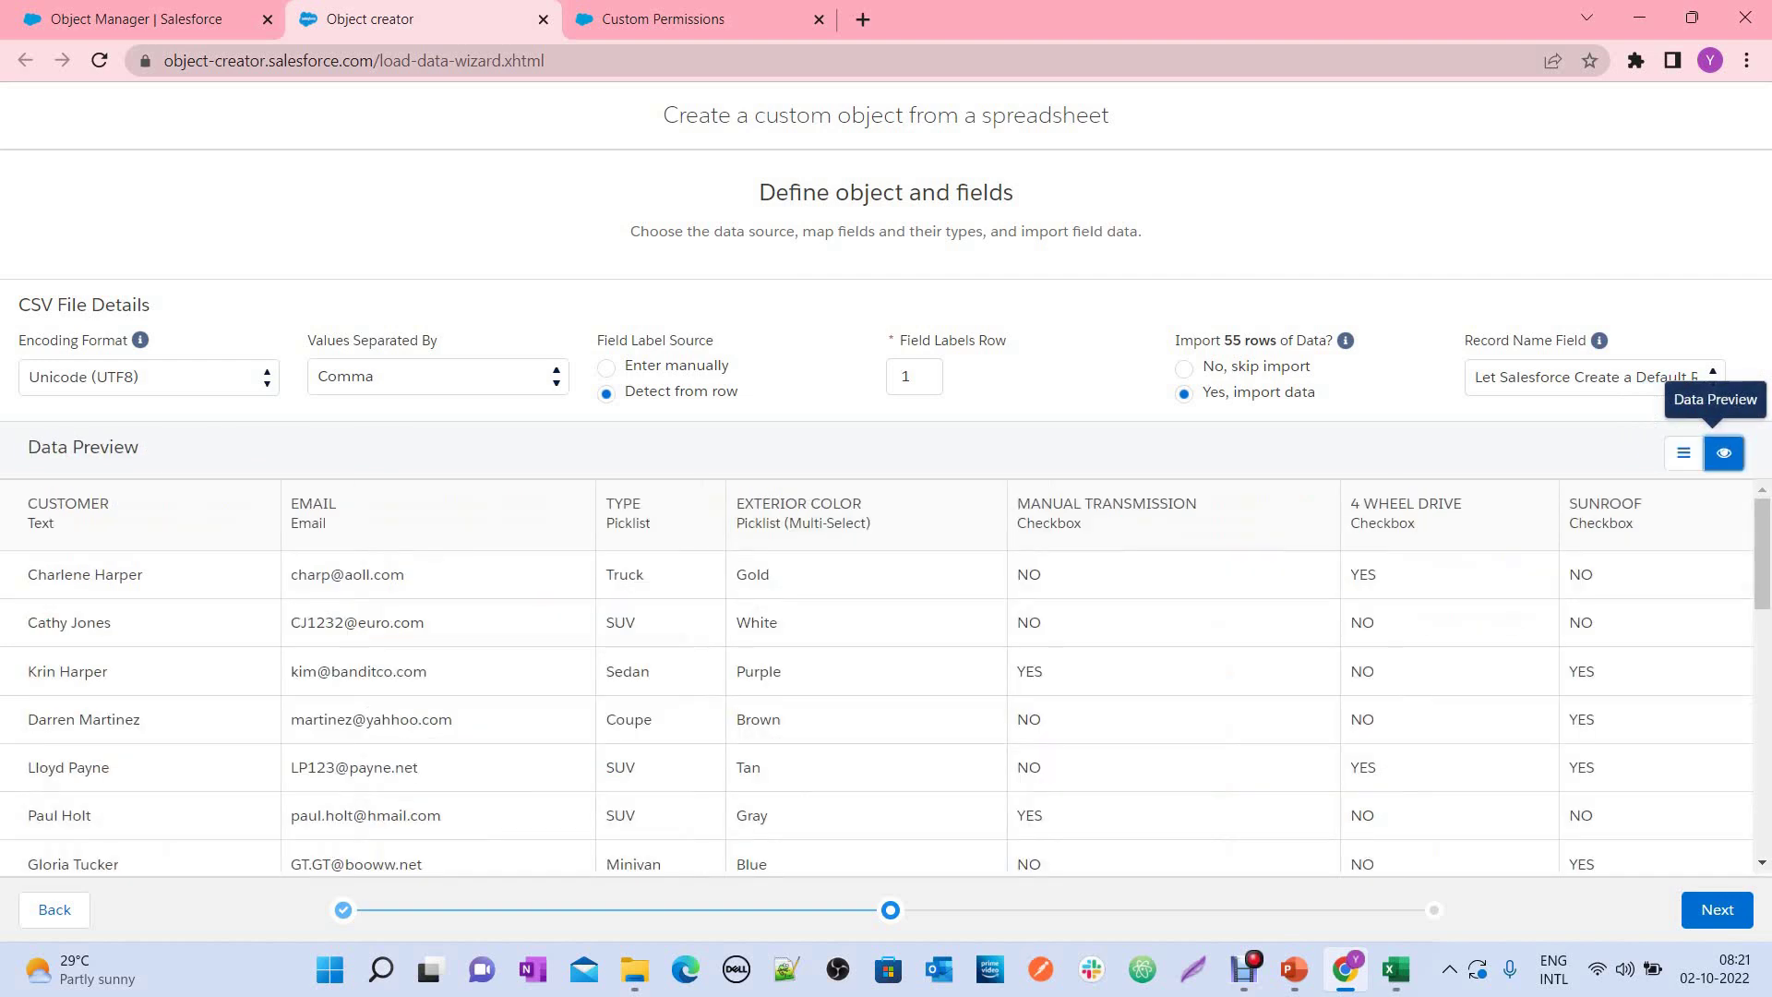
{"action": "scroll", "coordinate": [886, 646], "scroll_direction": "down", "scroll_amount": 10}
{"action": "scroll", "coordinate": [886, 673], "scroll_direction": "down", "scroll_amount": 5}
{"action": "scroll", "coordinate": [886, 673], "scroll_direction": "up", "scroll_amount": 15}
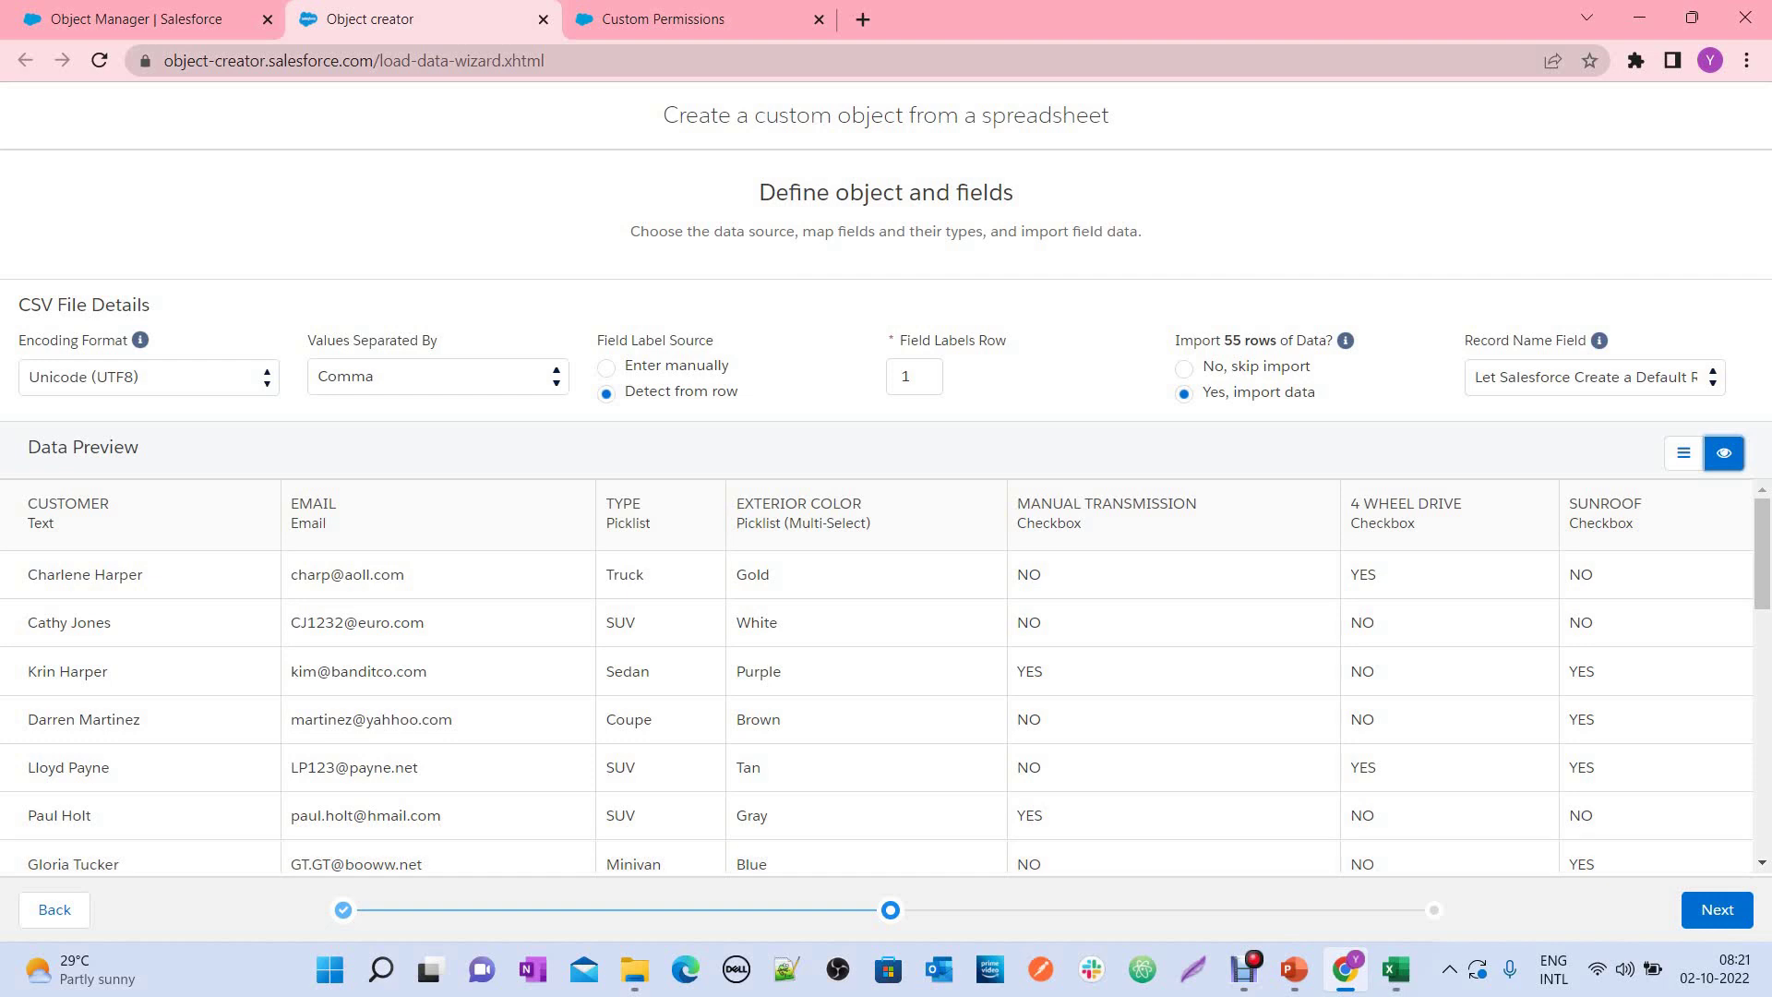
Step: Proceed to the object properties and set the label to Vehicle Interest and the plural label to Vehicle Interests
{"action": "left_click", "coordinate": [1718, 909]}
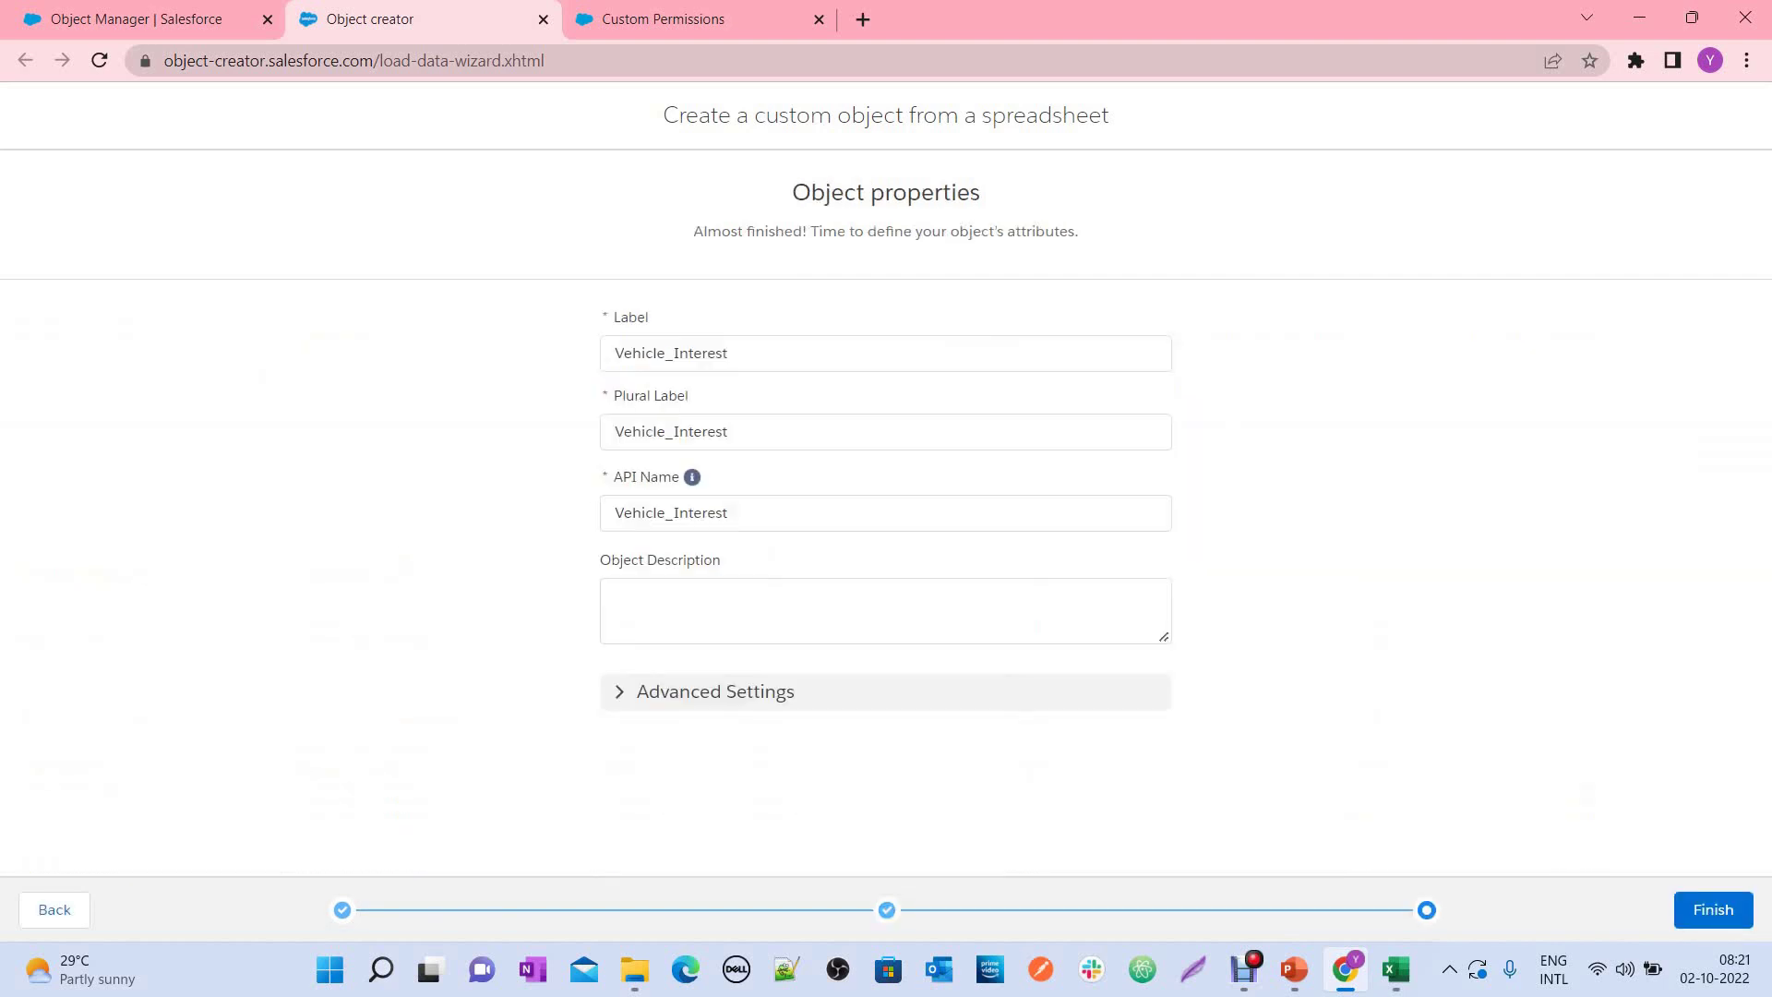
{"action": "left_click", "coordinate": [668, 353]}
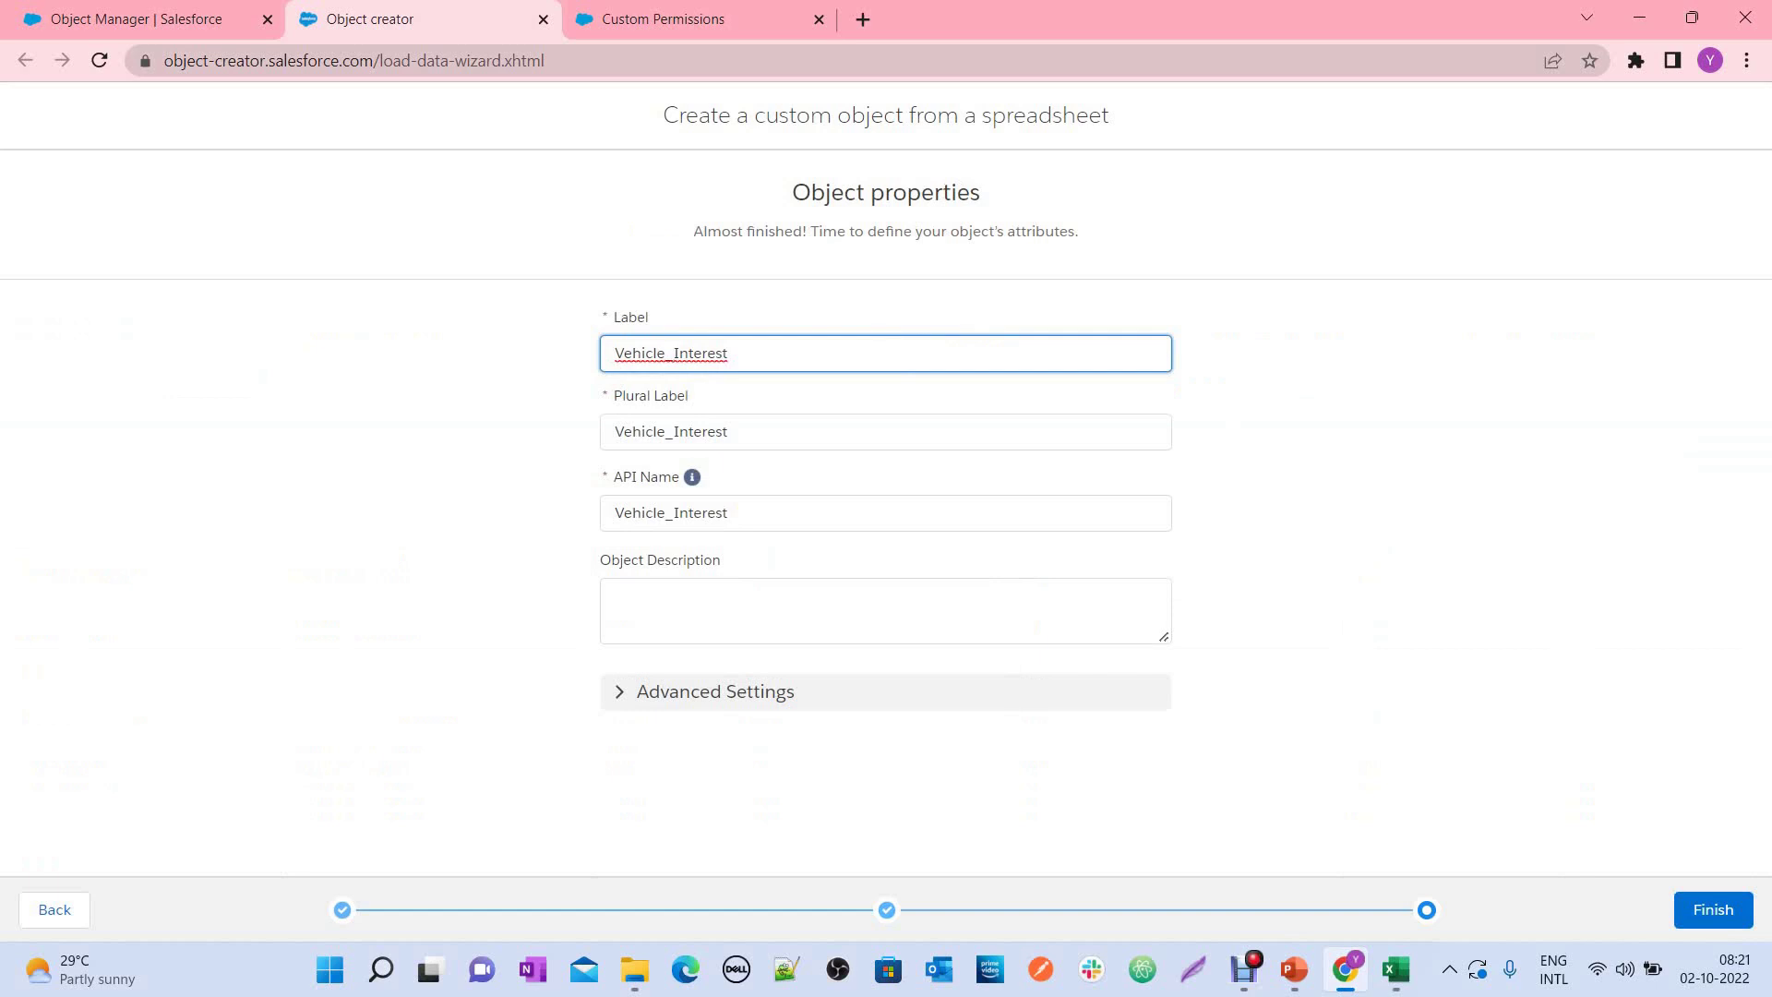
{"action": "triple_click", "coordinate": [886, 191]}
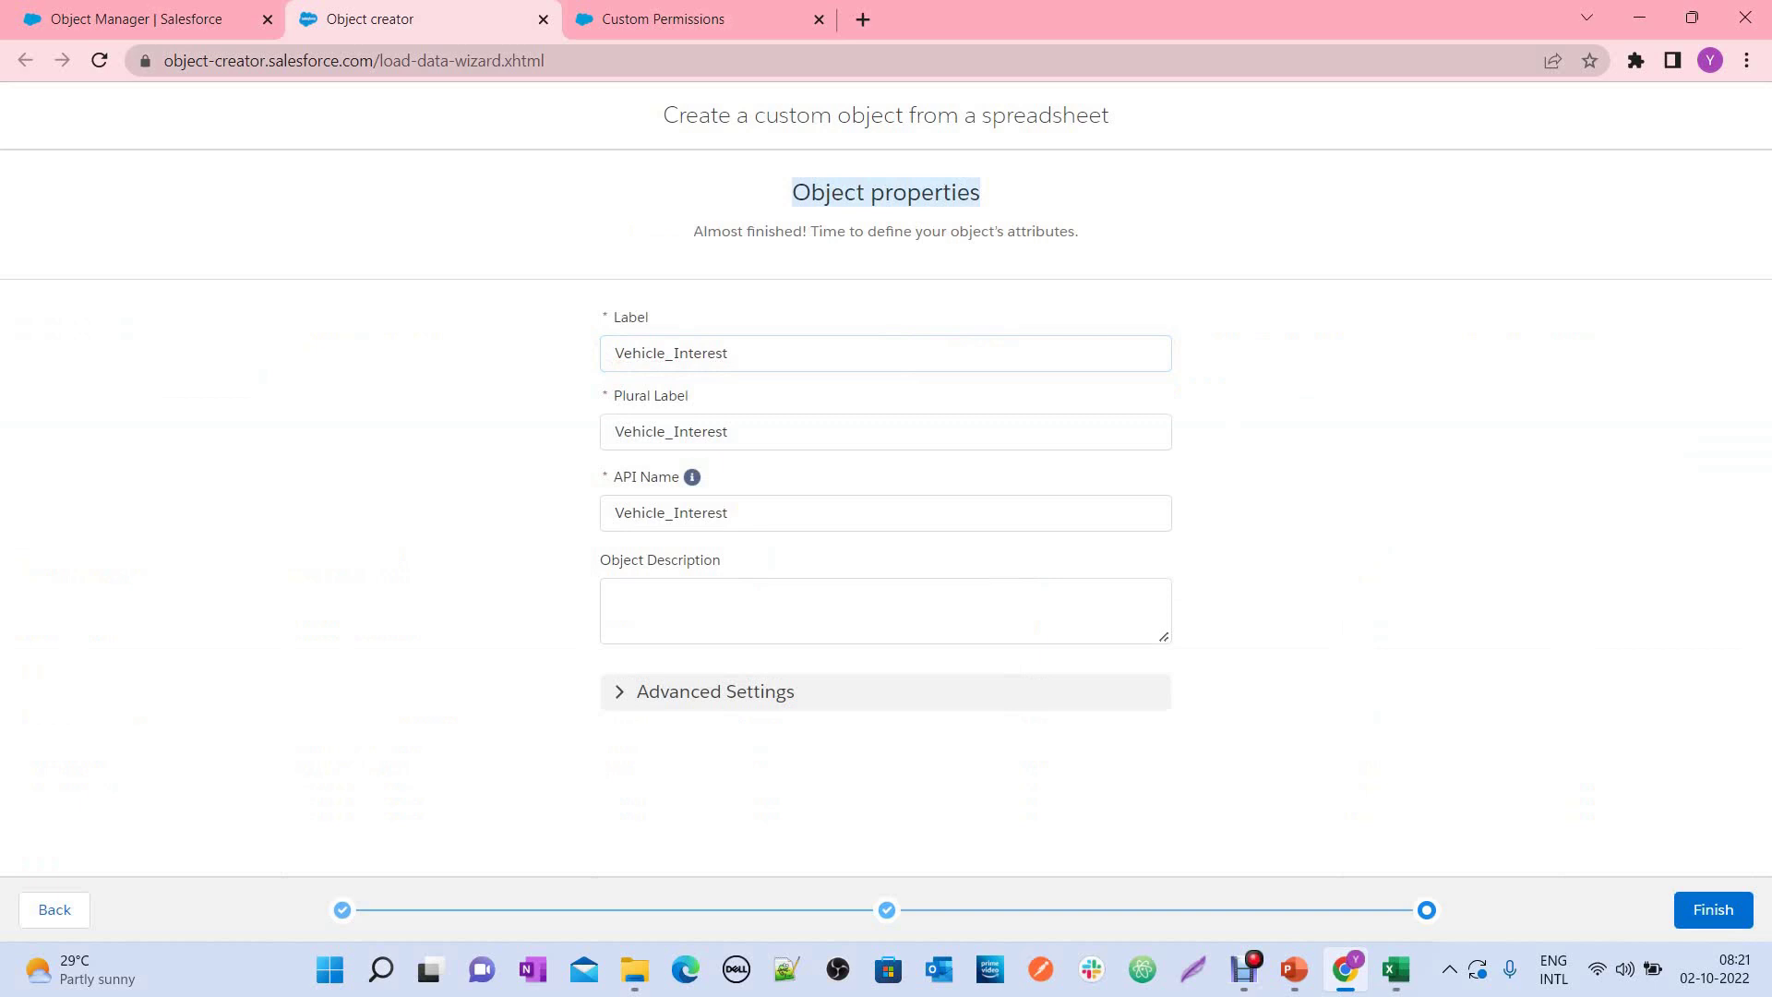
{"action": "left_click", "coordinate": [672, 352]}
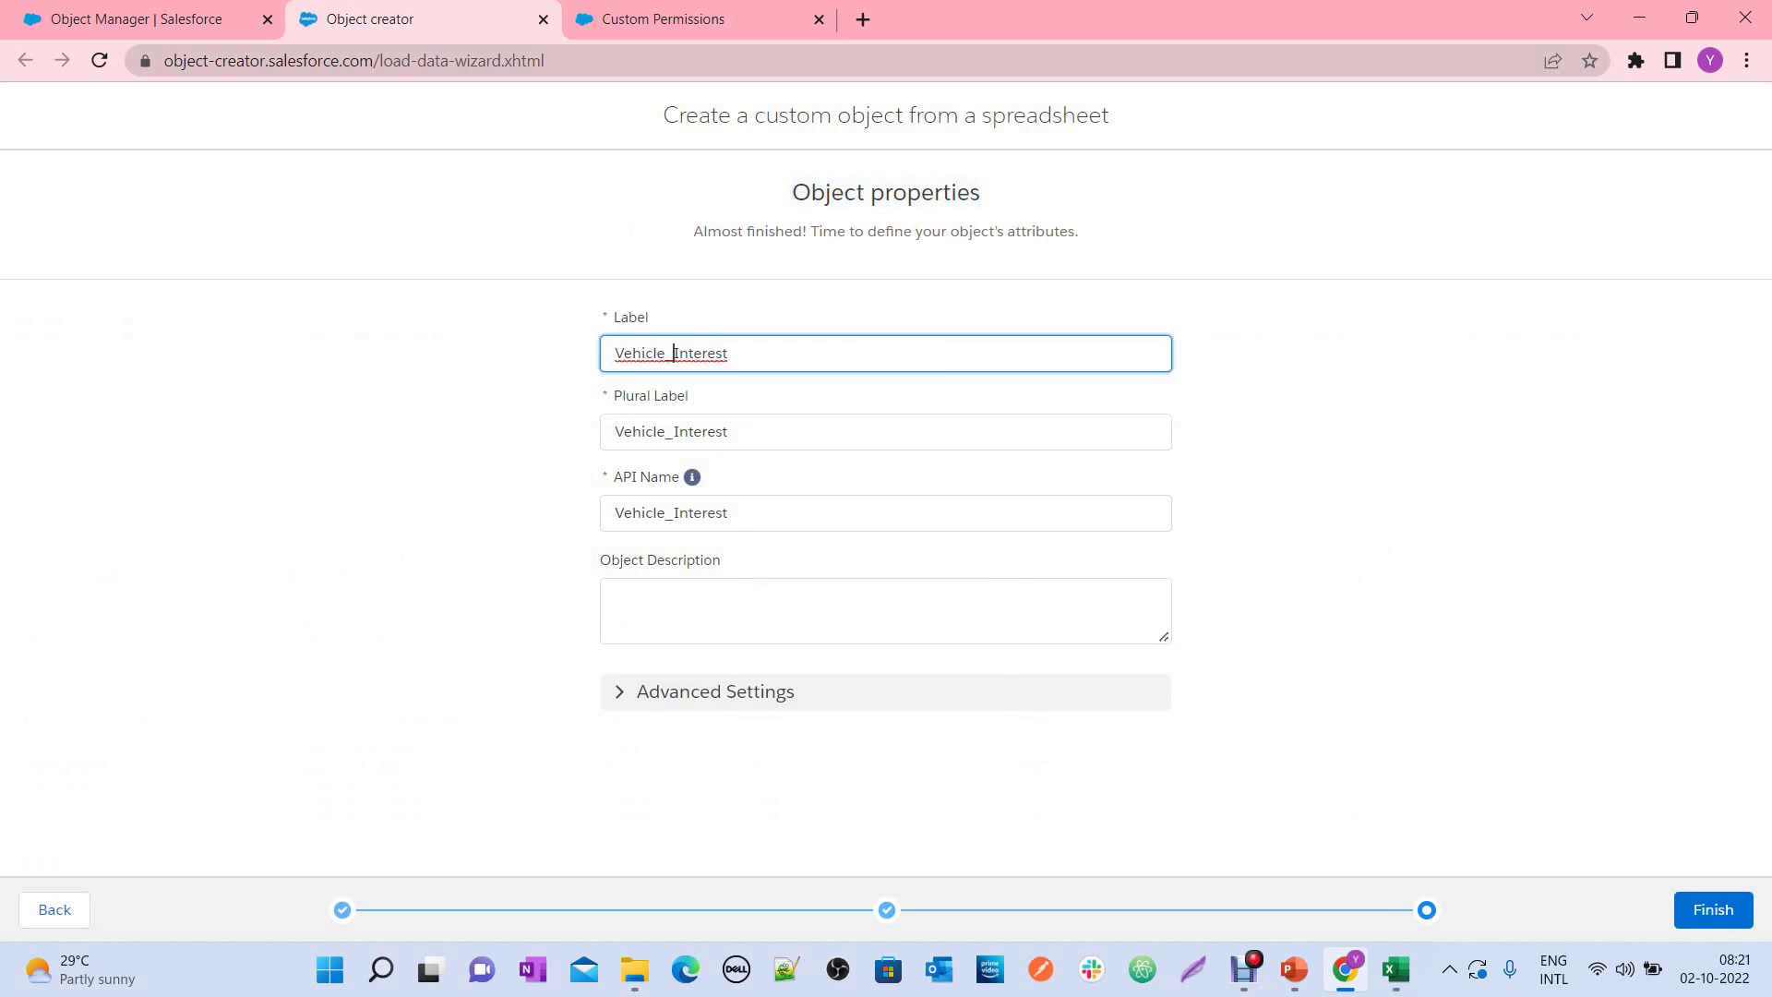
{"action": "key", "text": "BackSpace"}
{"action": "left_click", "coordinate": [679, 431]}
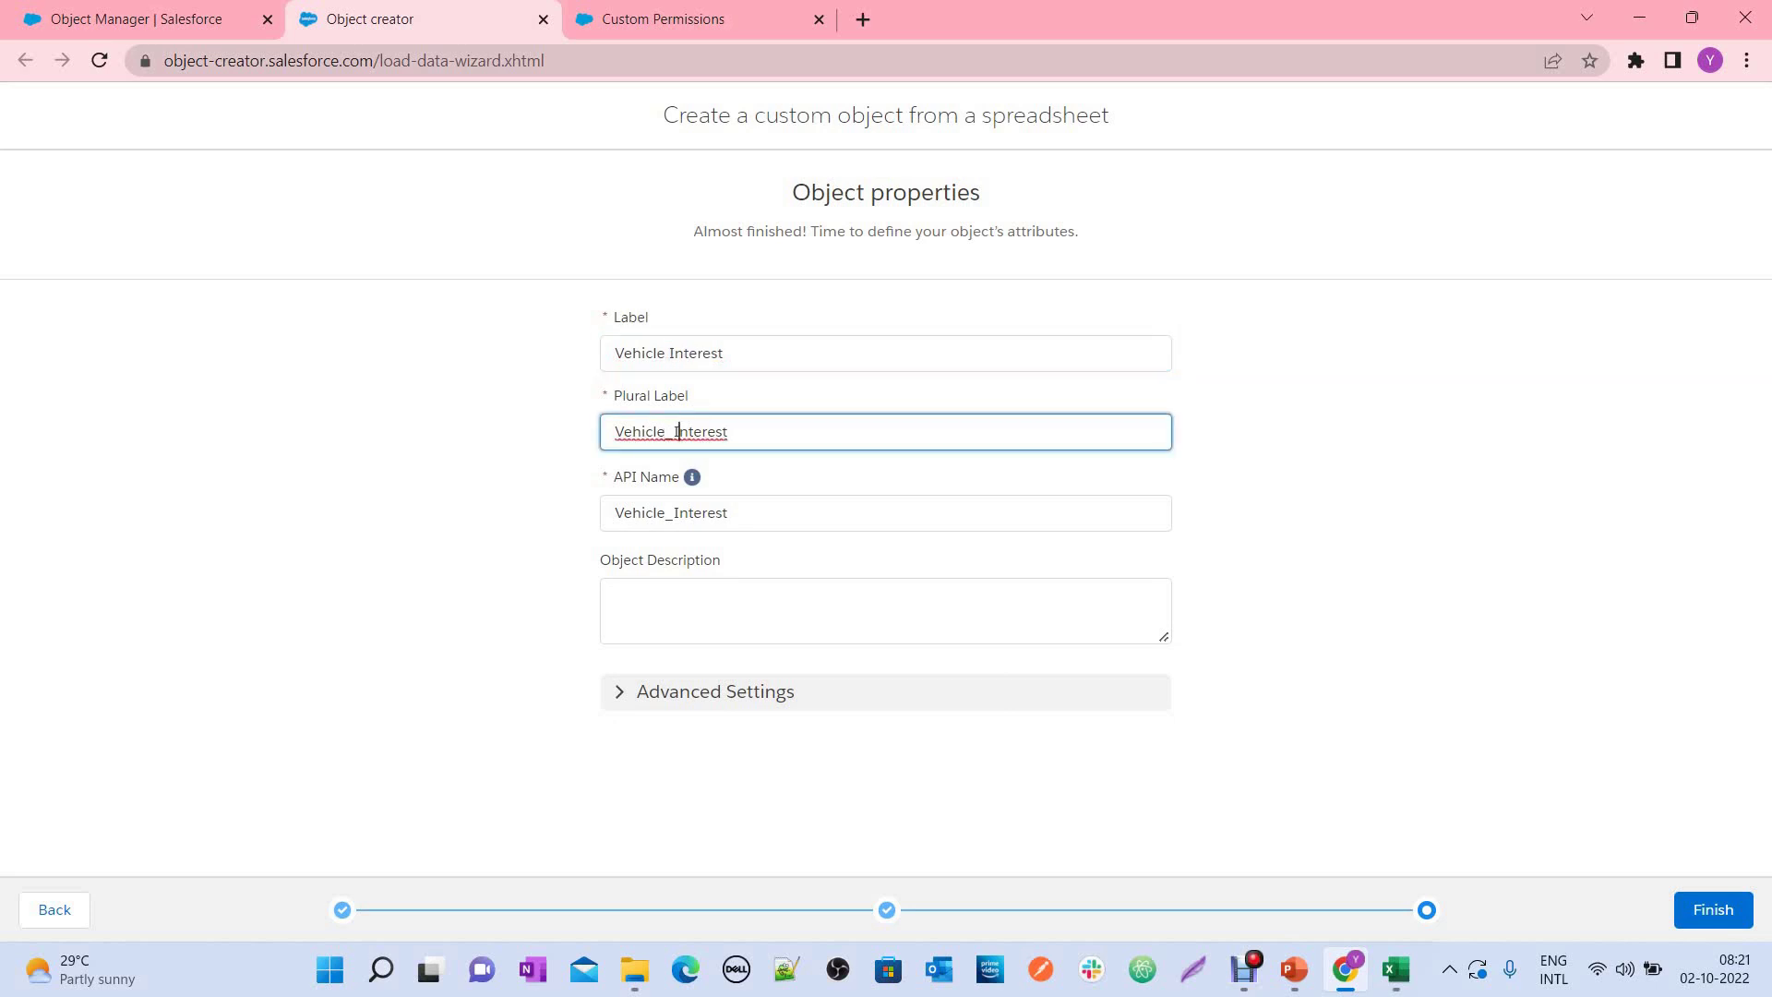
{"action": "key", "text": "BackSpace"}
{"action": "type", "text": "s"}
Step: Expand the object's advanced settings, keep all options enabled, and finish creating the object with its data import
{"action": "key", "text": "Tab"}
{"action": "key", "text": "Tab"}
{"action": "key", "text": "Tab"}
{"action": "key", "text": "Return"}
{"action": "scroll", "coordinate": [886, 581], "scroll_direction": "down", "scroll_amount": 1}
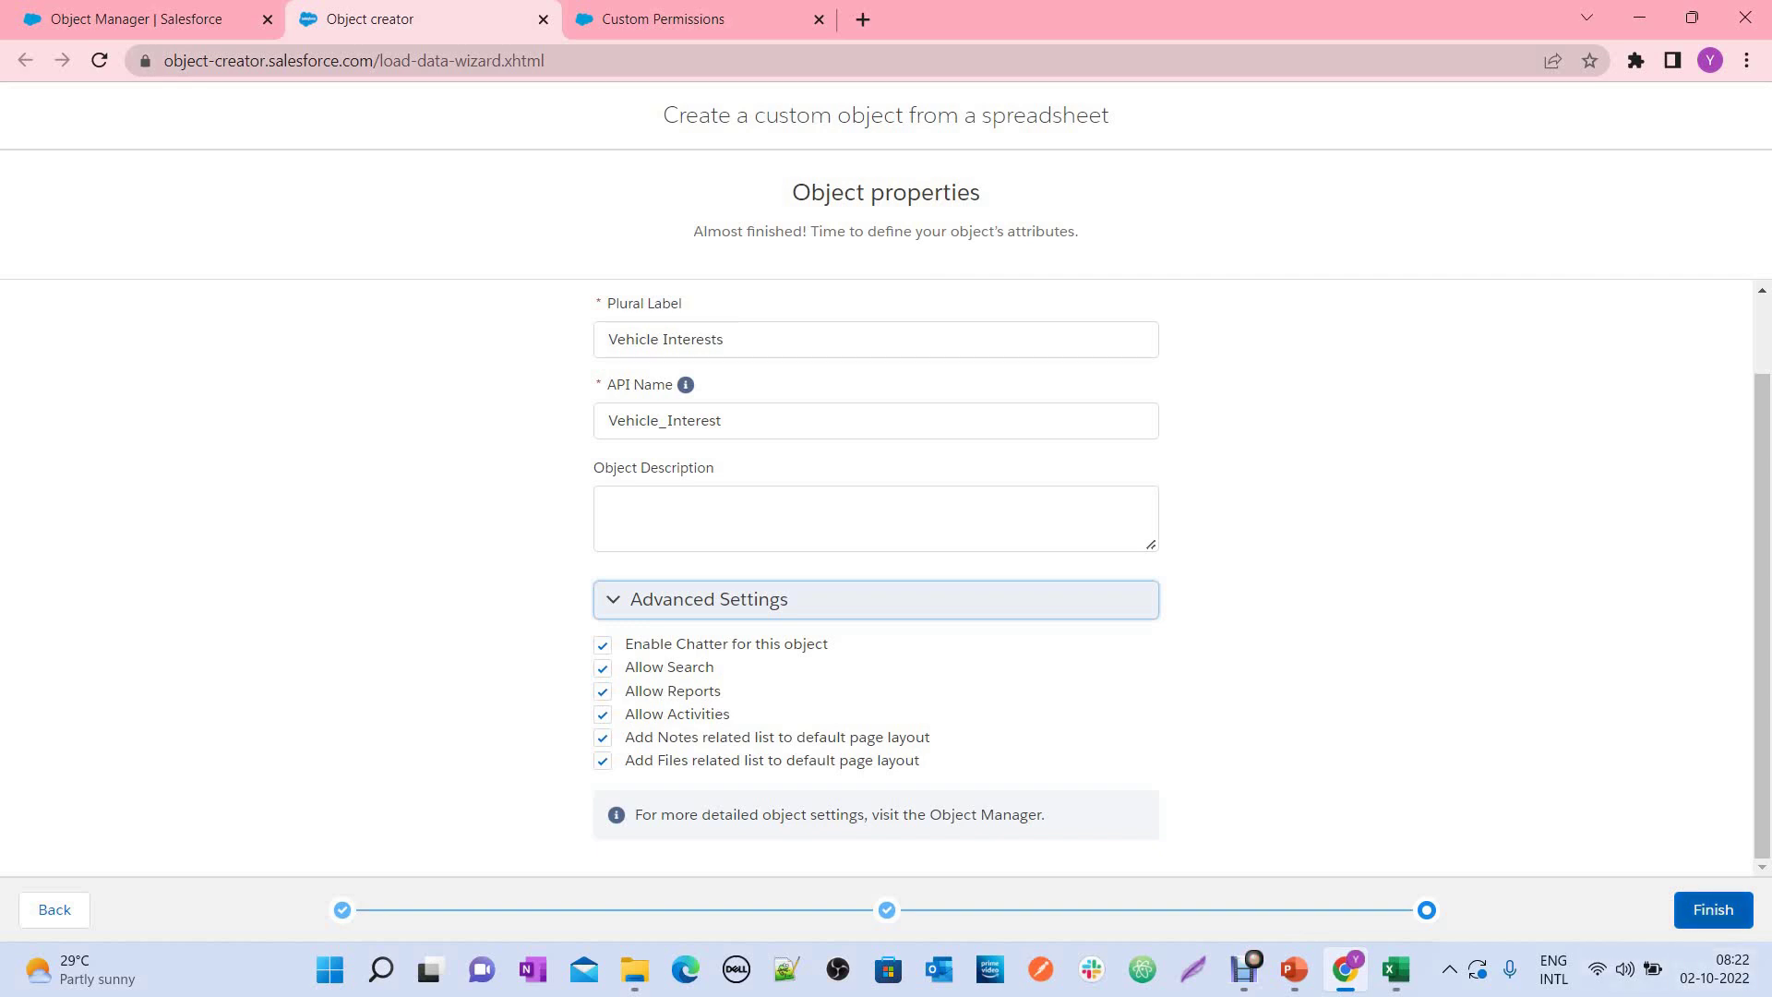
{"action": "left_click", "coordinate": [1712, 909]}
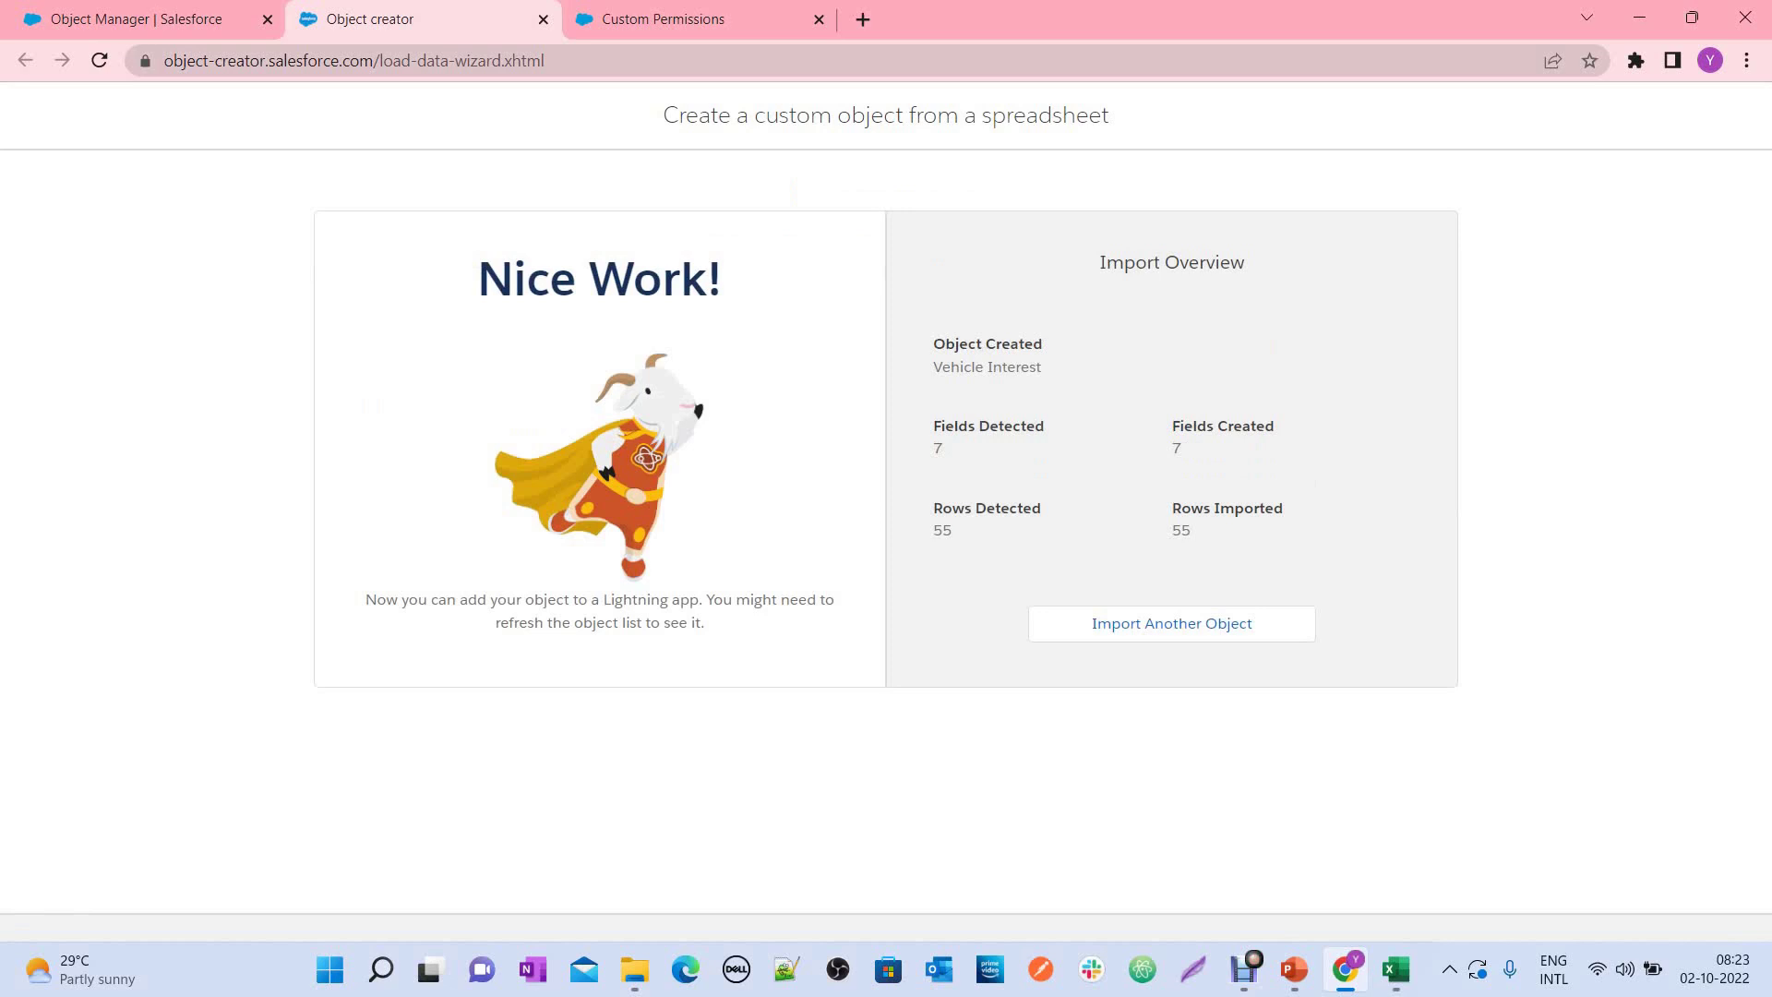
Step: Check the import overview for the created object, its fields and its imported rows
{"action": "left_click_drag", "start_coordinate": [932, 343], "coordinate": [1041, 367]}
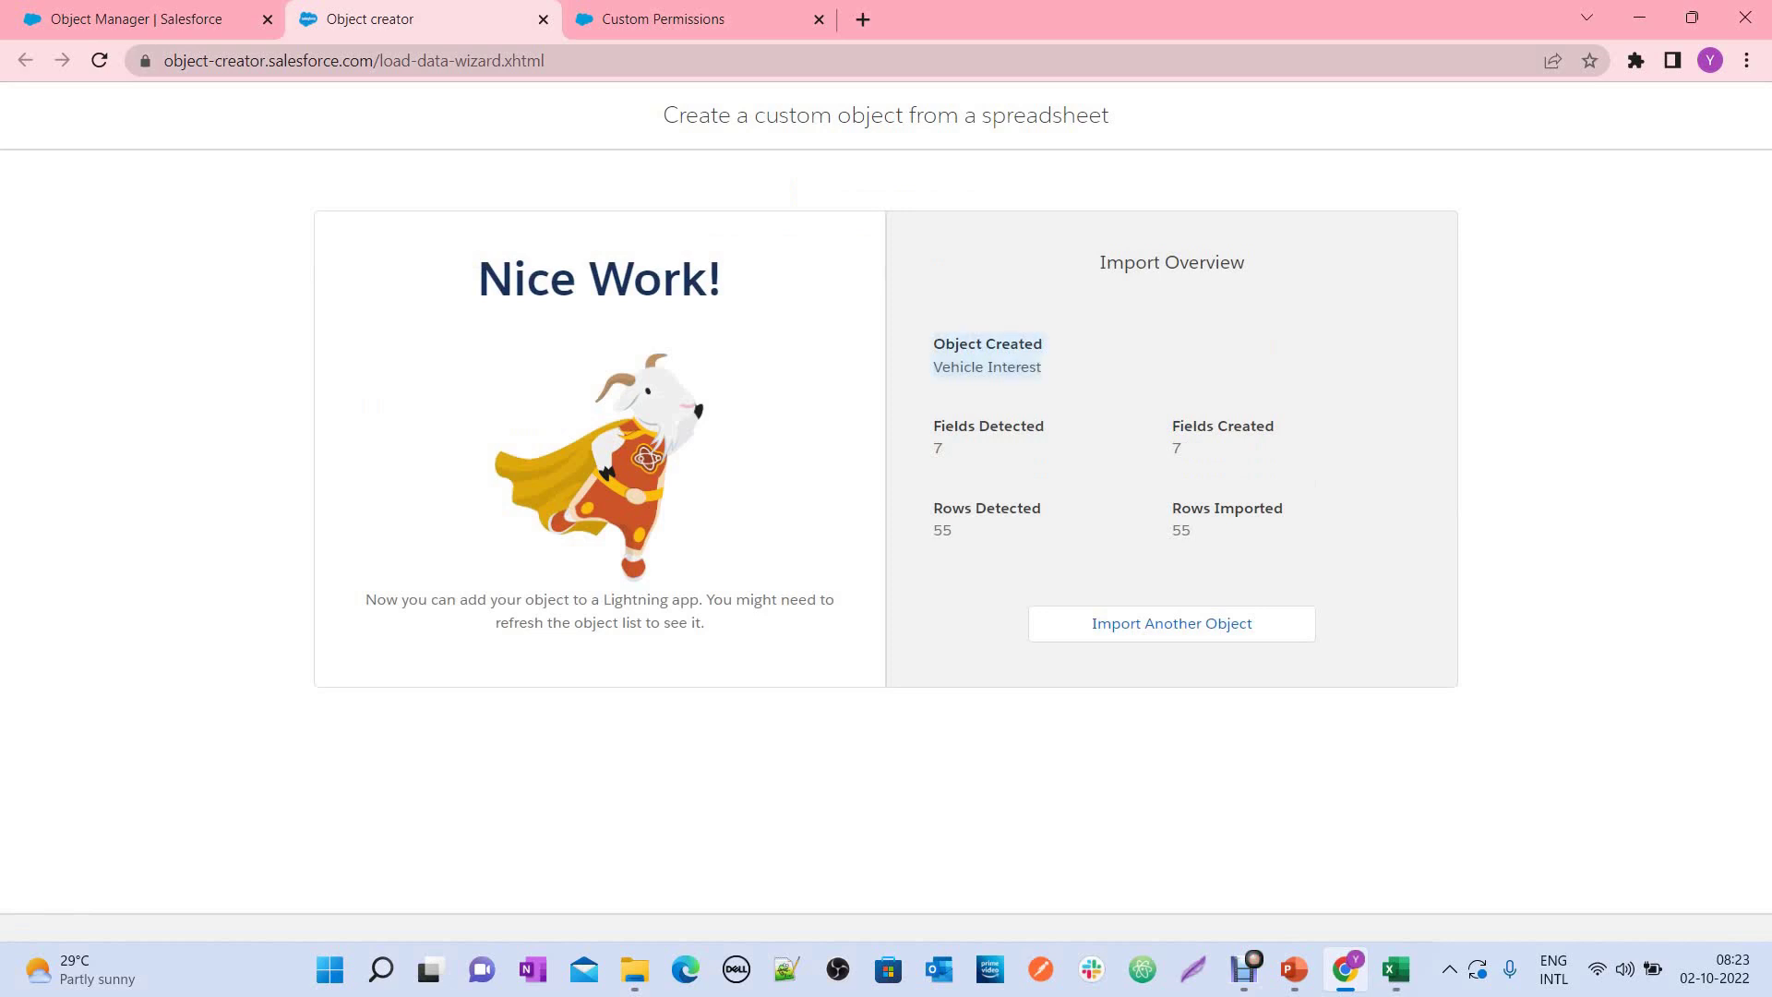
{"action": "left_click_drag", "start_coordinate": [933, 449], "coordinate": [1183, 449]}
{"action": "left_click_drag", "start_coordinate": [933, 506], "coordinate": [1284, 509]}
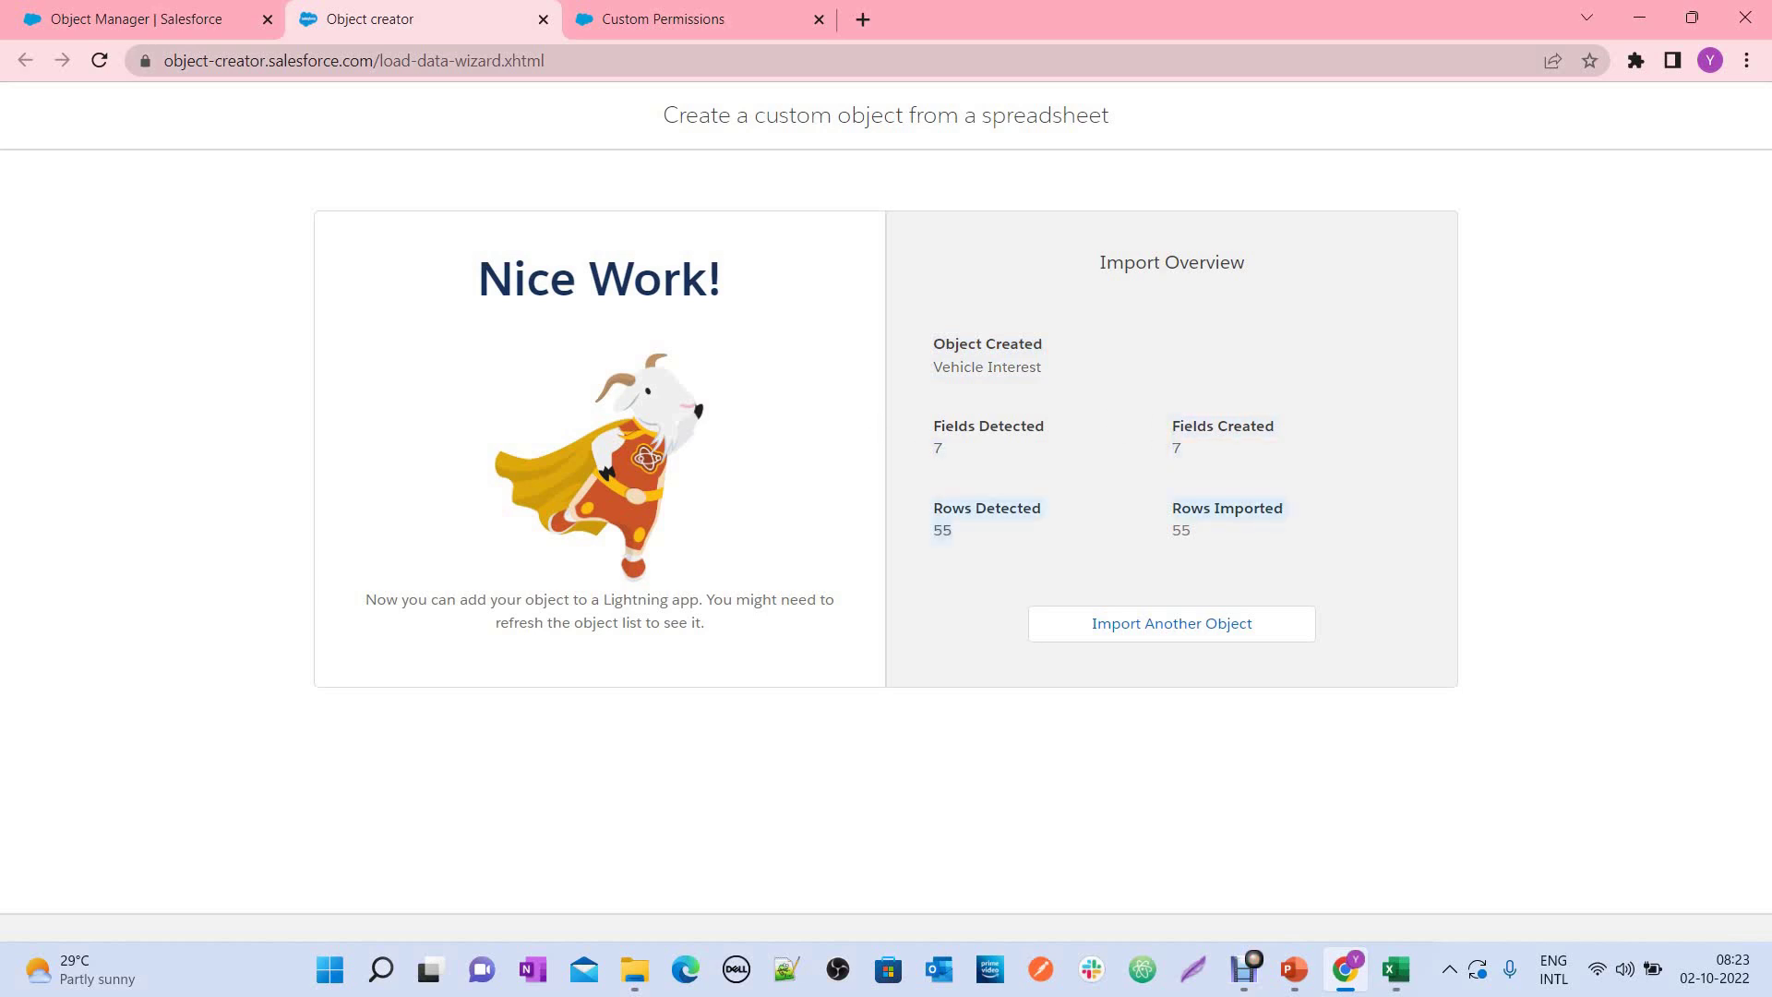
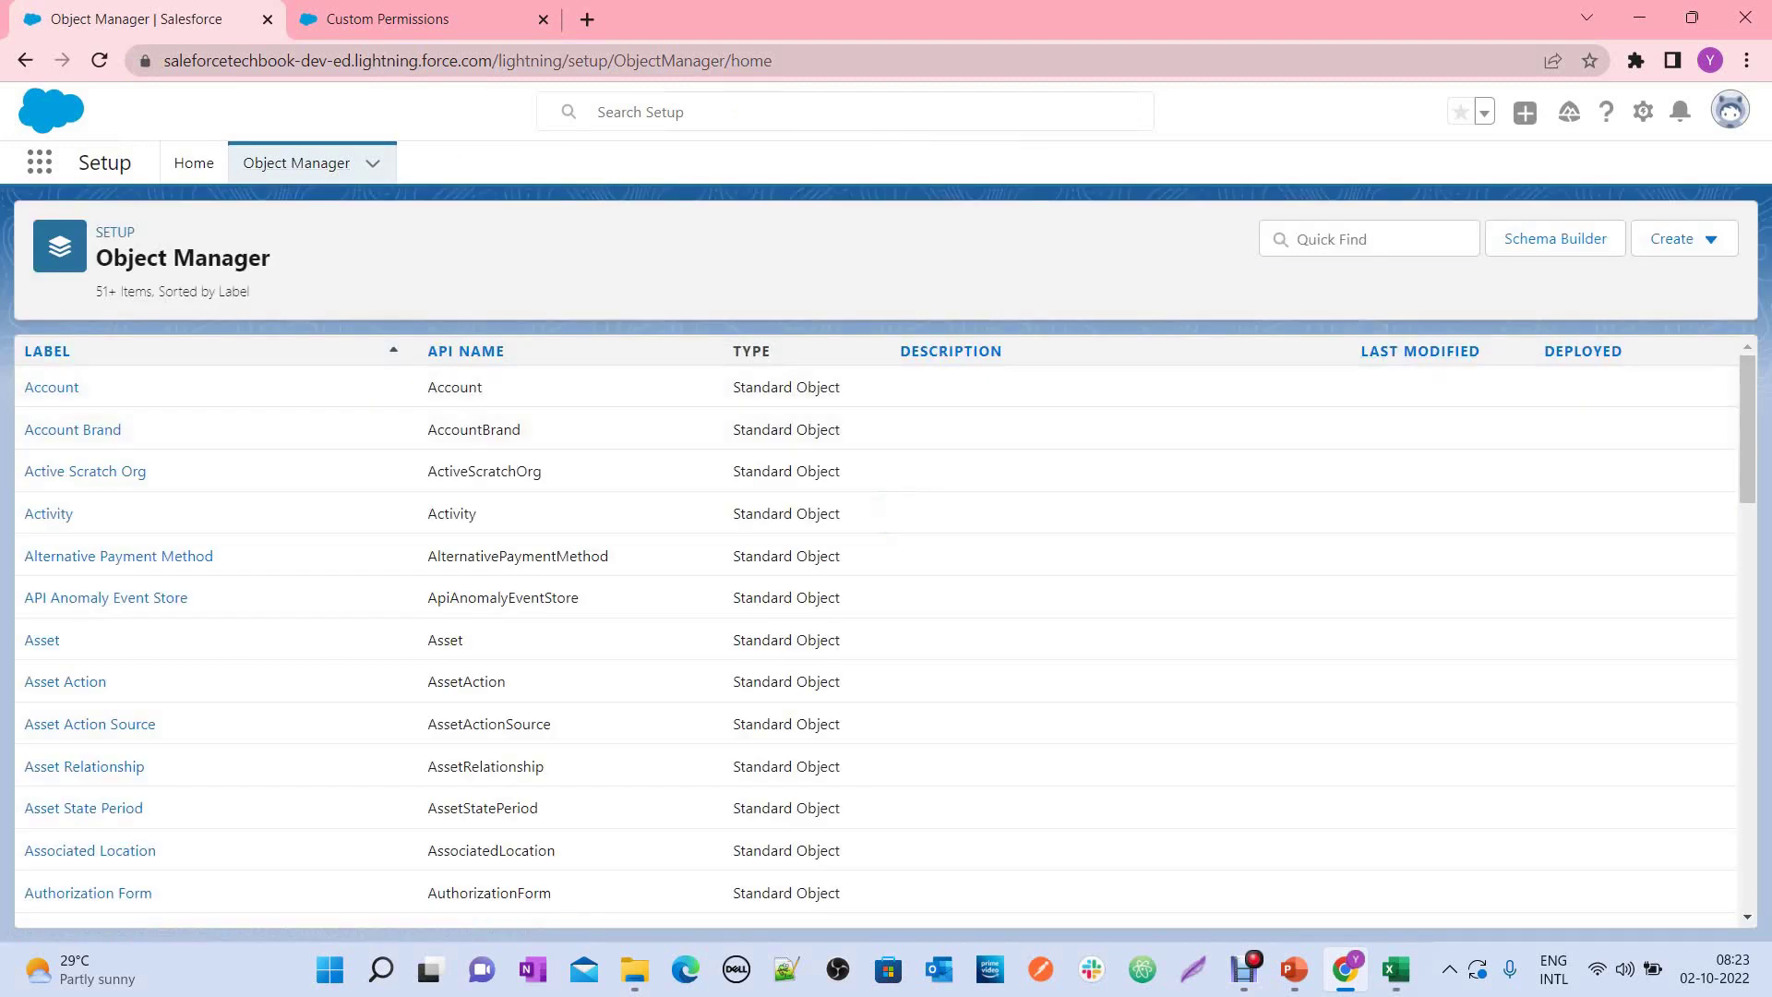
Step: Search the Object Manager for "Vehic" to find the new custom object
{"action": "left_click", "coordinate": [1365, 239]}
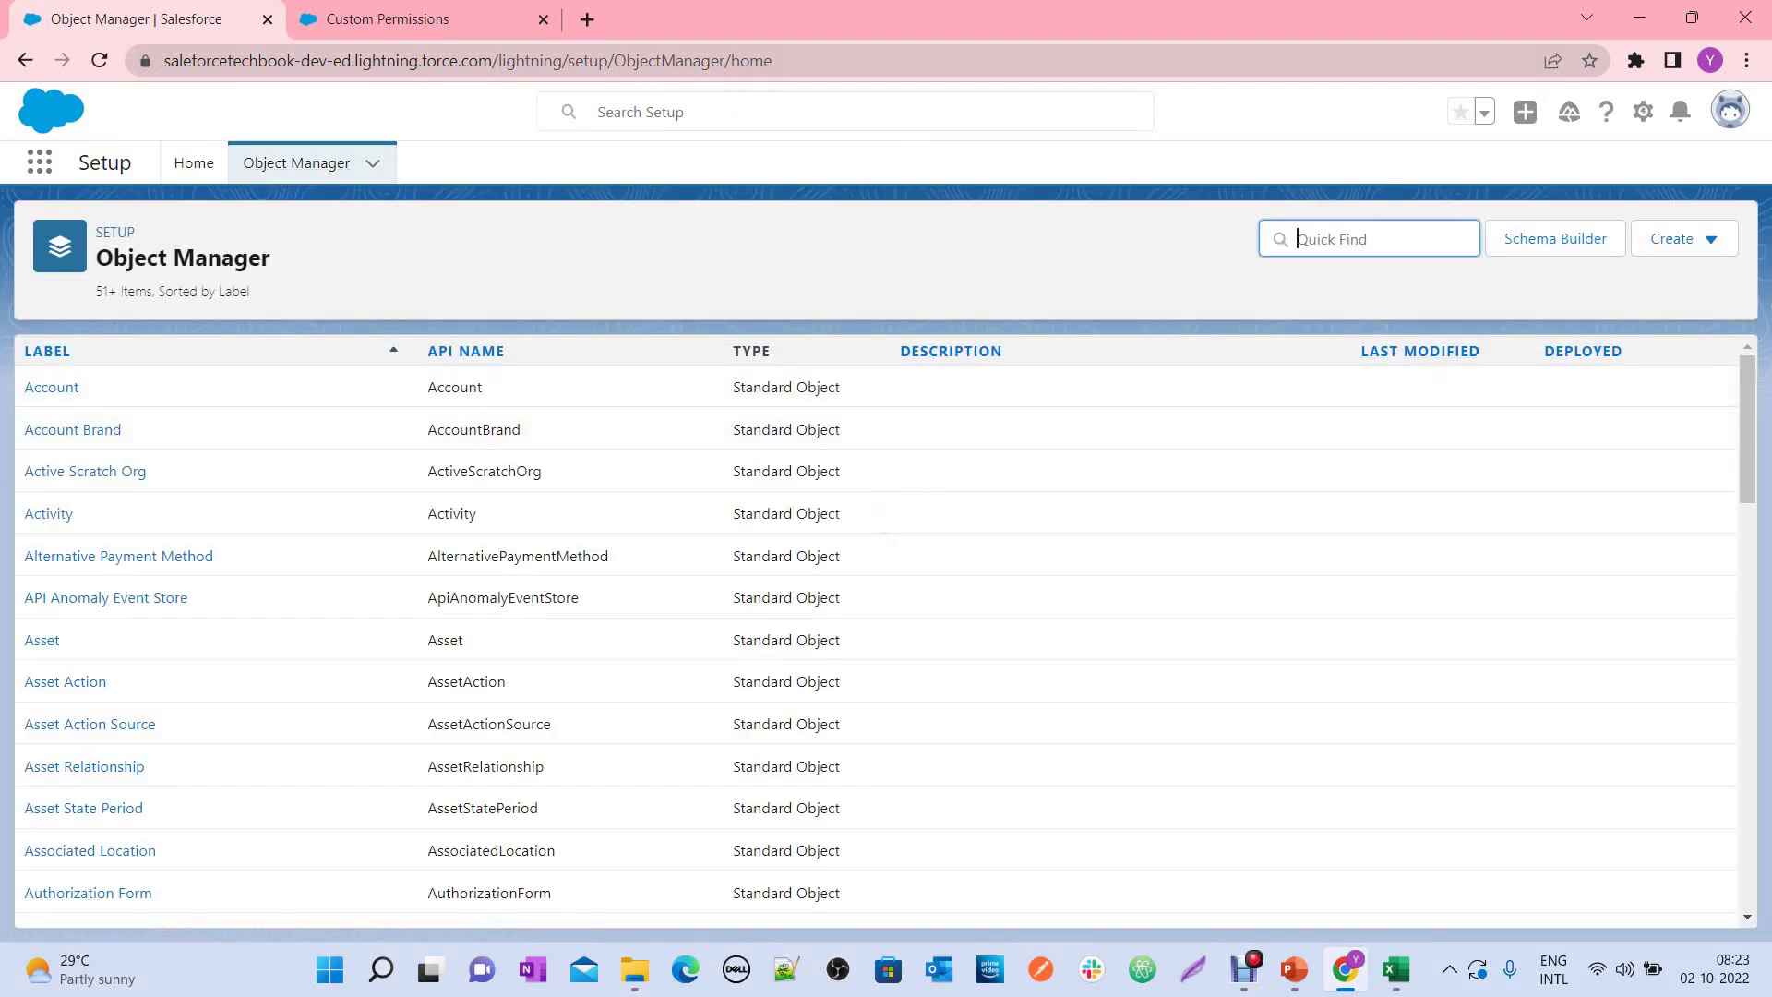
{"action": "type", "text": "Ver"}
{"action": "type", "text": "ic"}
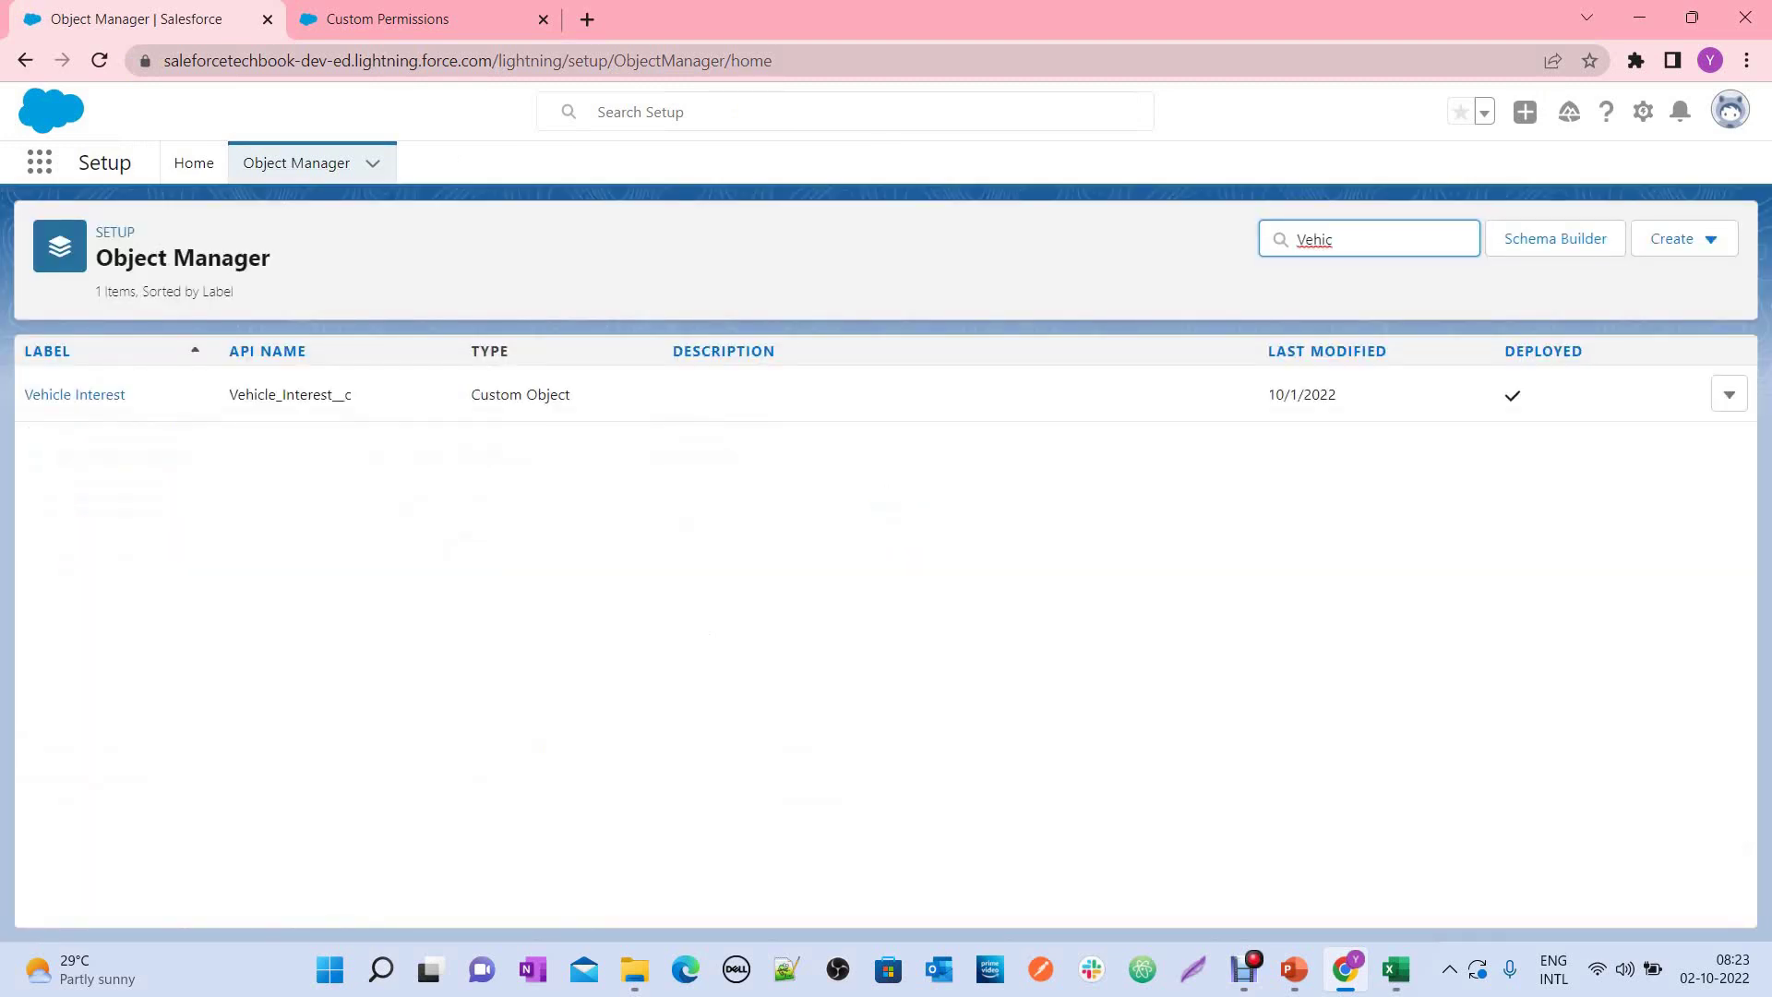
Step: Open the Vehicle Interest object and review its fields and relationships with their data types
{"action": "left_click", "coordinate": [75, 394]}
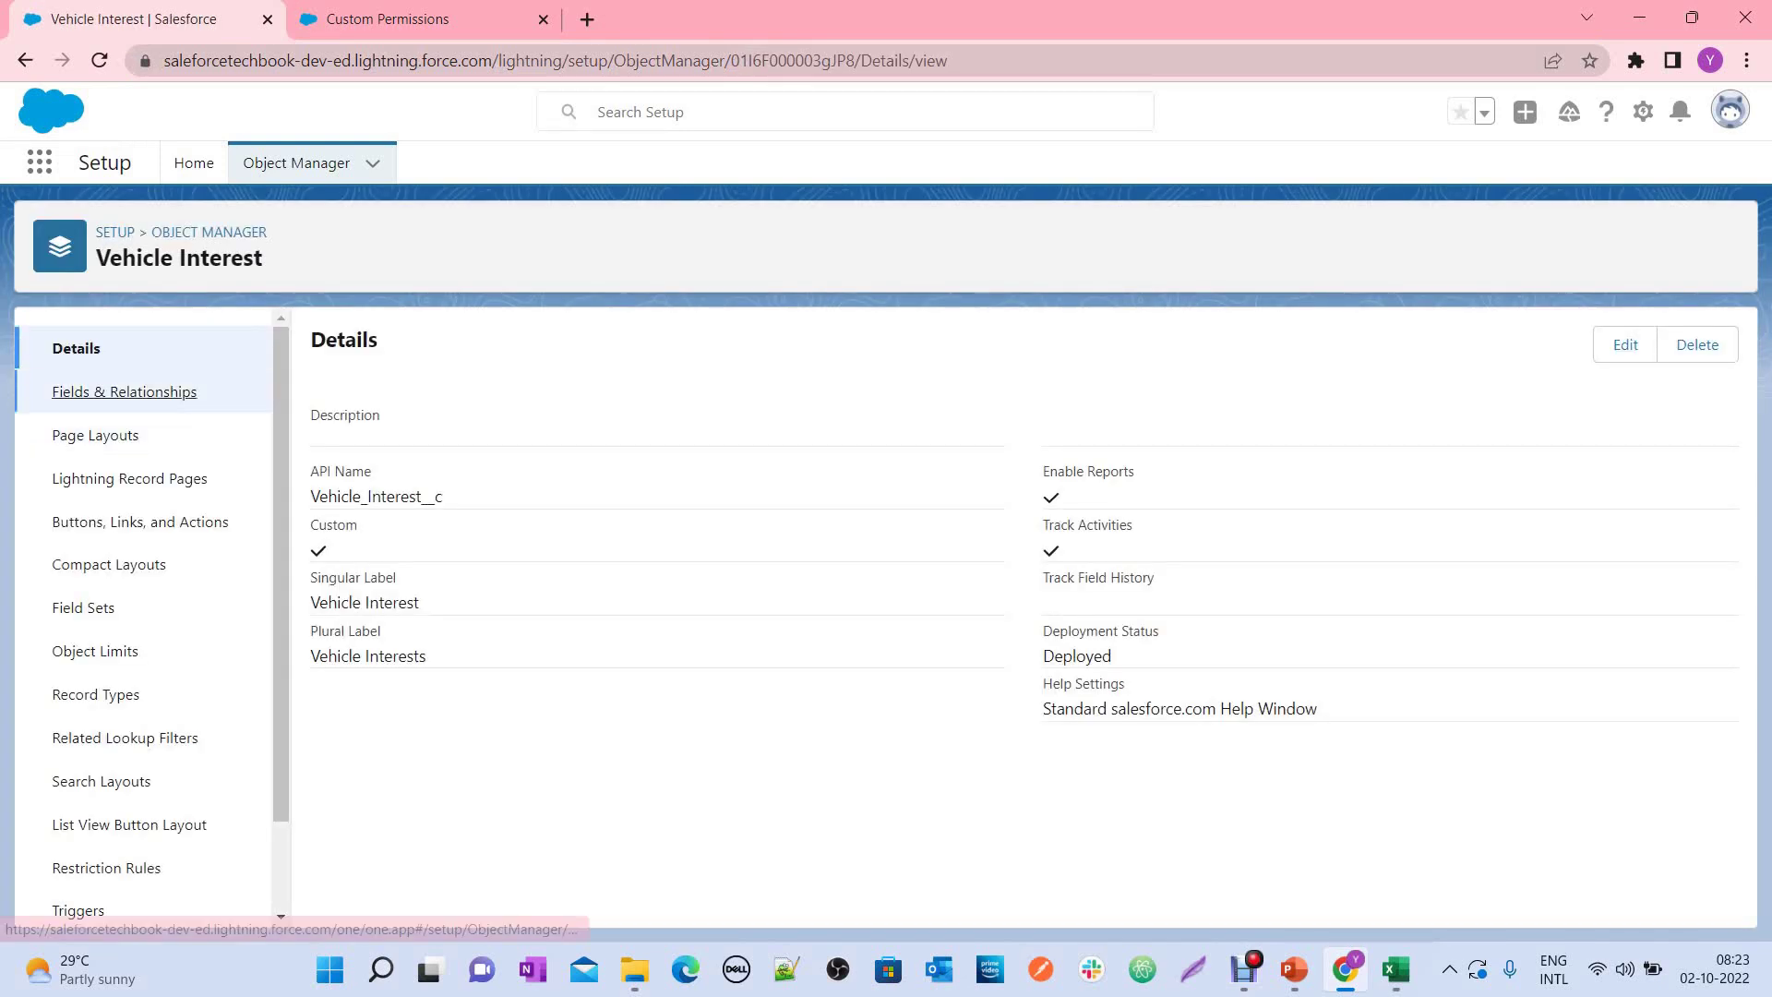
{"action": "left_click", "coordinate": [101, 498]}
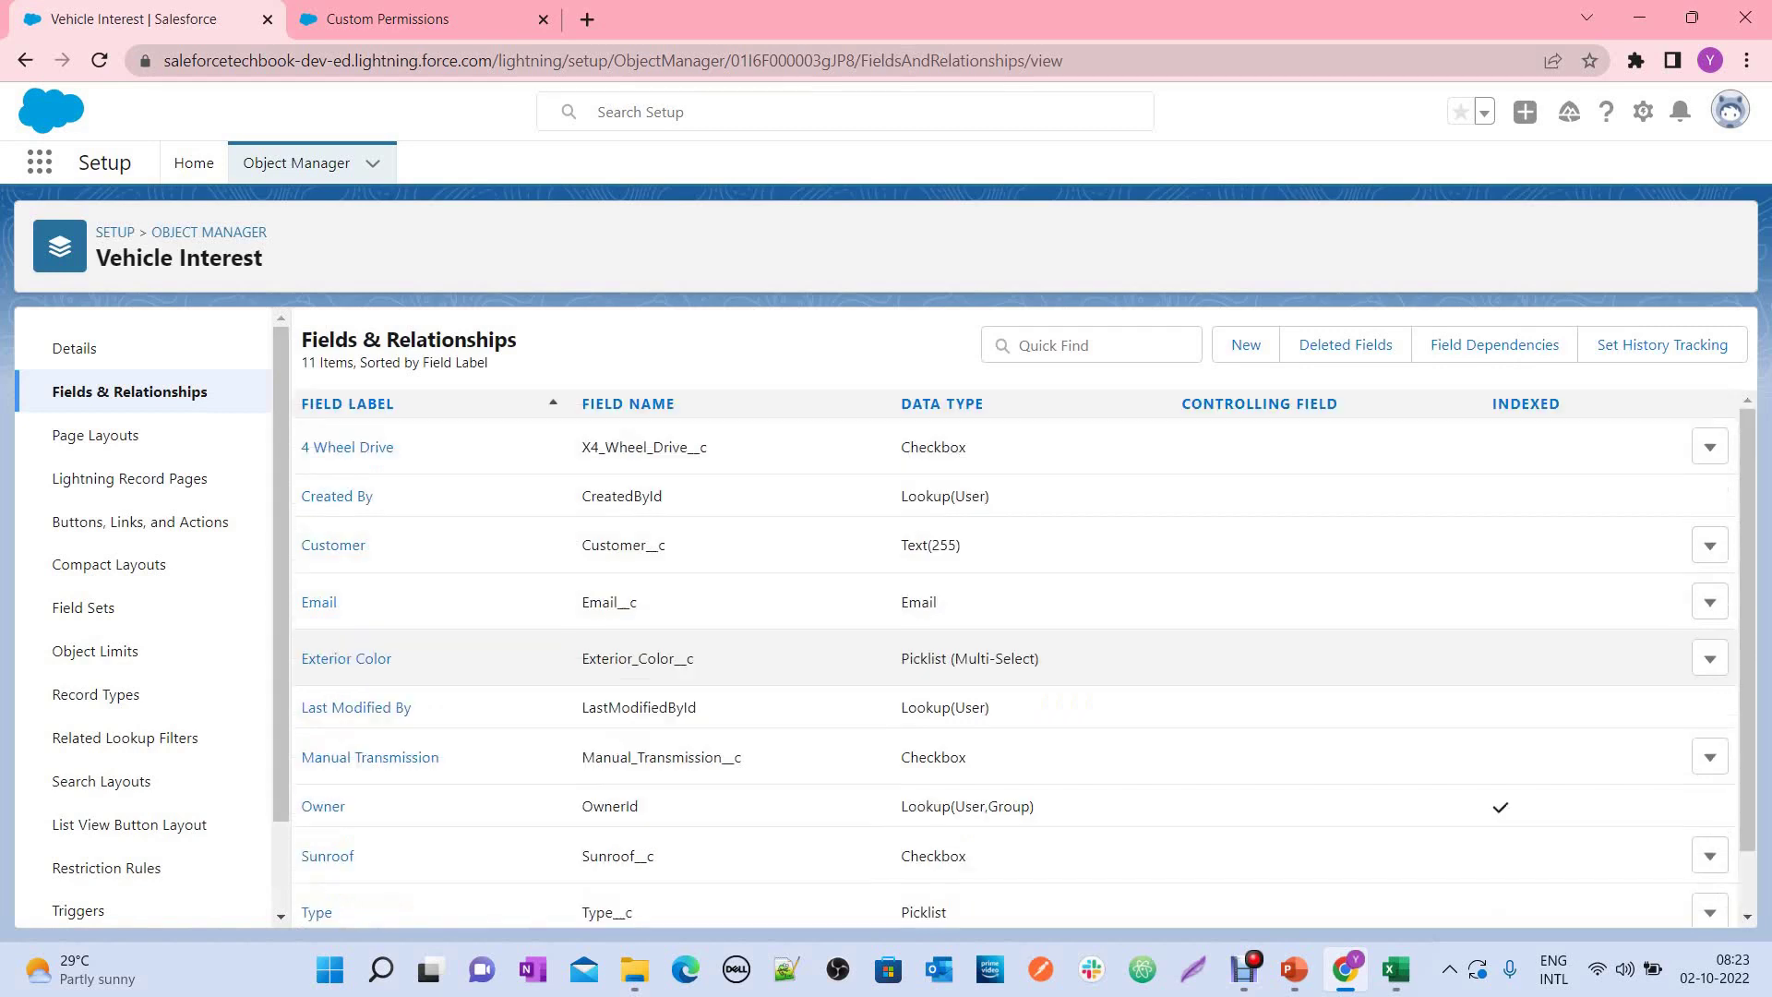
{"action": "scroll", "coordinate": [1066, 683], "scroll_direction": "down", "scroll_amount": 1}
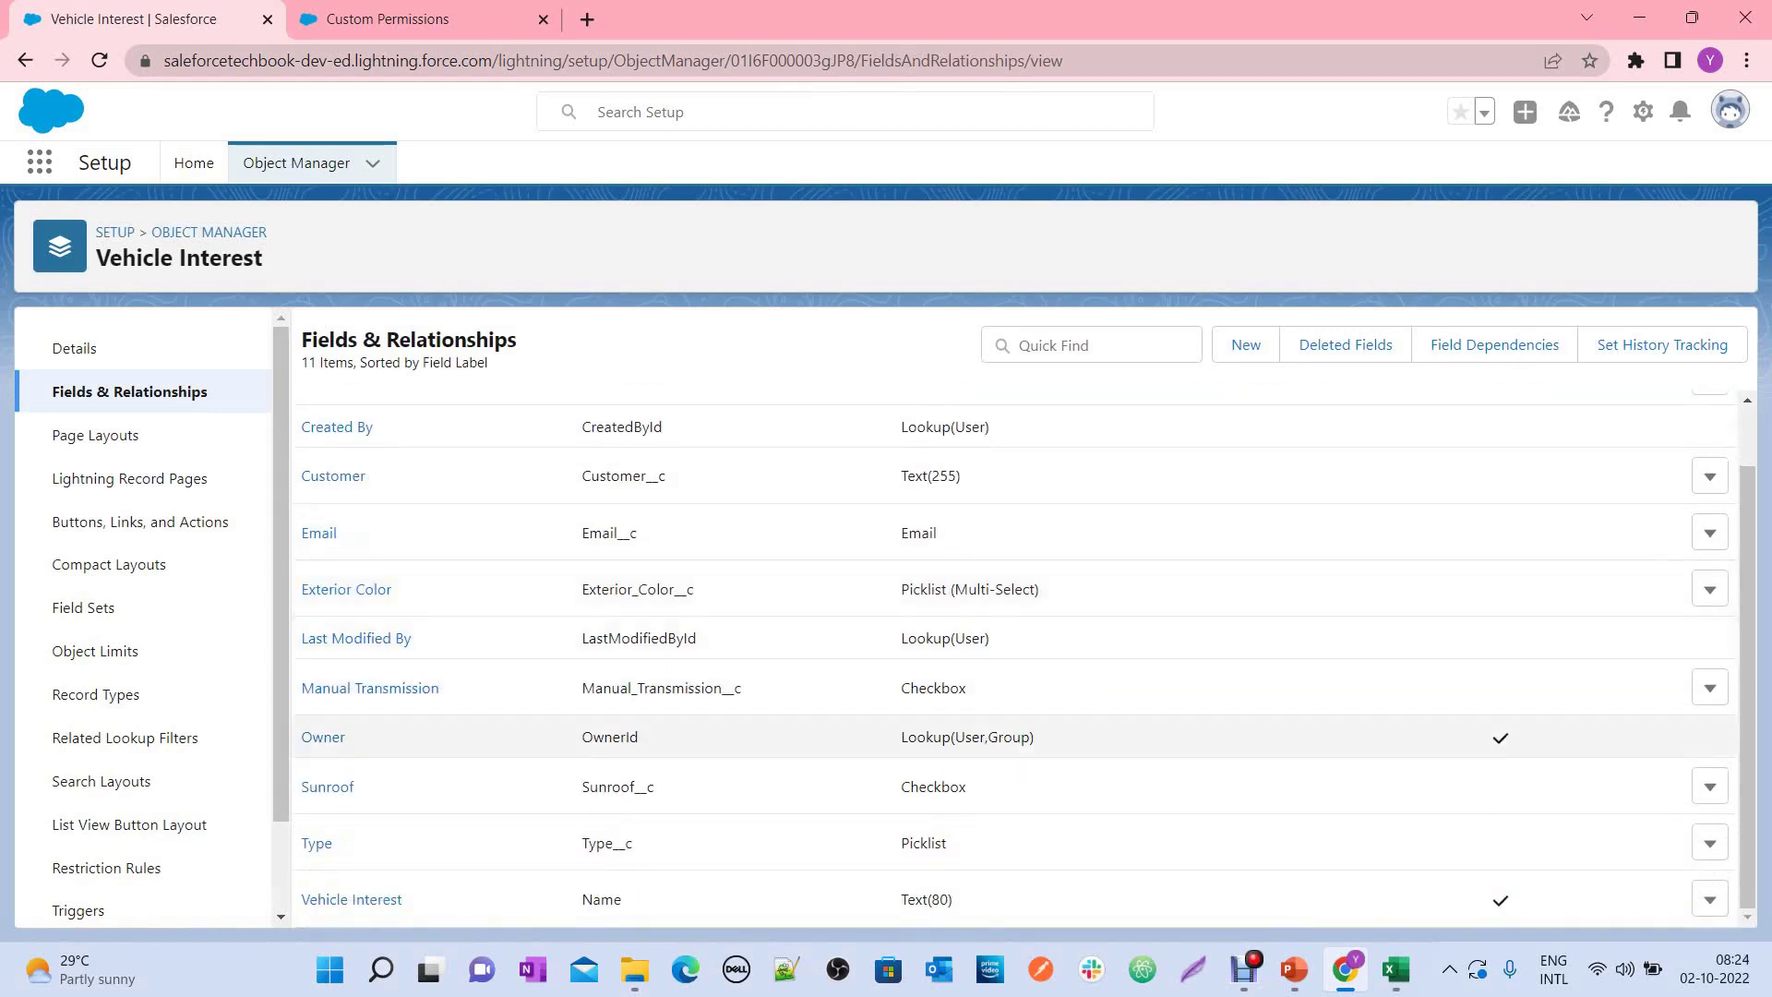
{"action": "scroll", "coordinate": [1066, 757], "scroll_direction": "up", "scroll_amount": 1}
{"action": "scroll", "coordinate": [1066, 756], "scroll_direction": "down", "scroll_amount": 1}
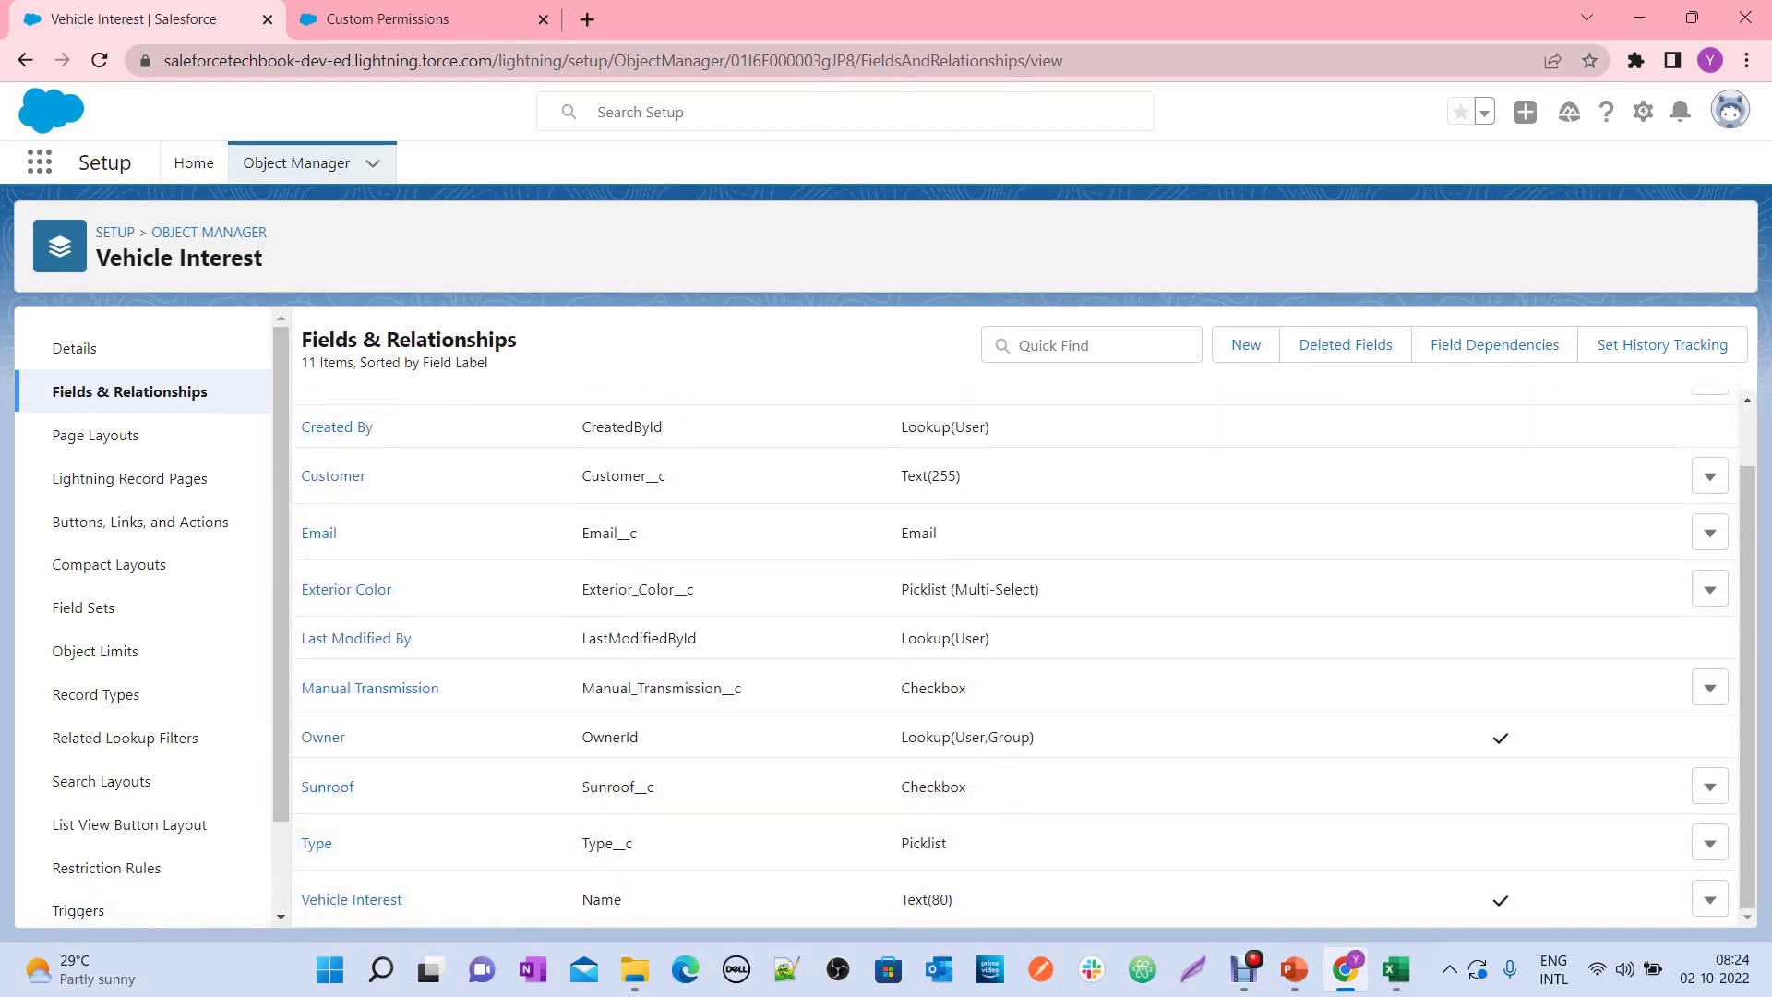
Step: Open the Type field of Vehicle Interest and examine its picklist values and field definition
{"action": "left_click", "coordinate": [317, 842]}
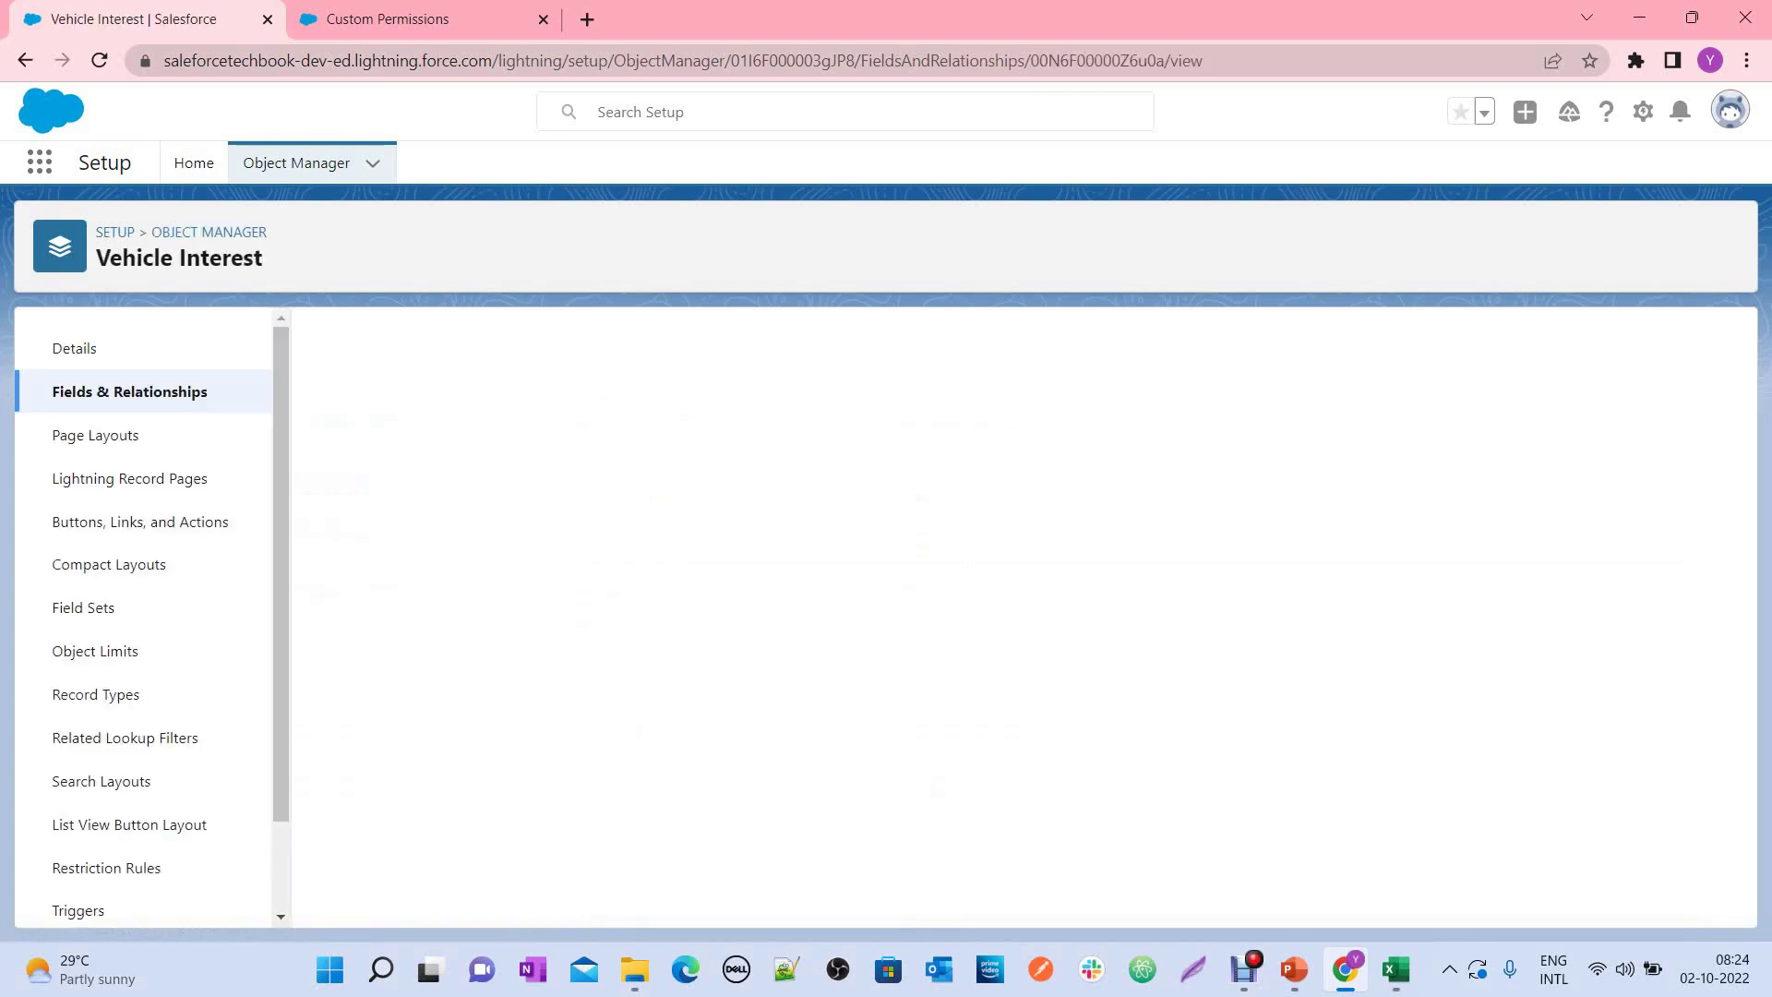
{"action": "scroll", "coordinate": [1015, 646], "scroll_direction": "down", "scroll_amount": 8}
{"action": "left_click_drag", "start_coordinate": [578, 733], "coordinate": [319, 707]}
{"action": "left_click", "coordinate": [646, 792]}
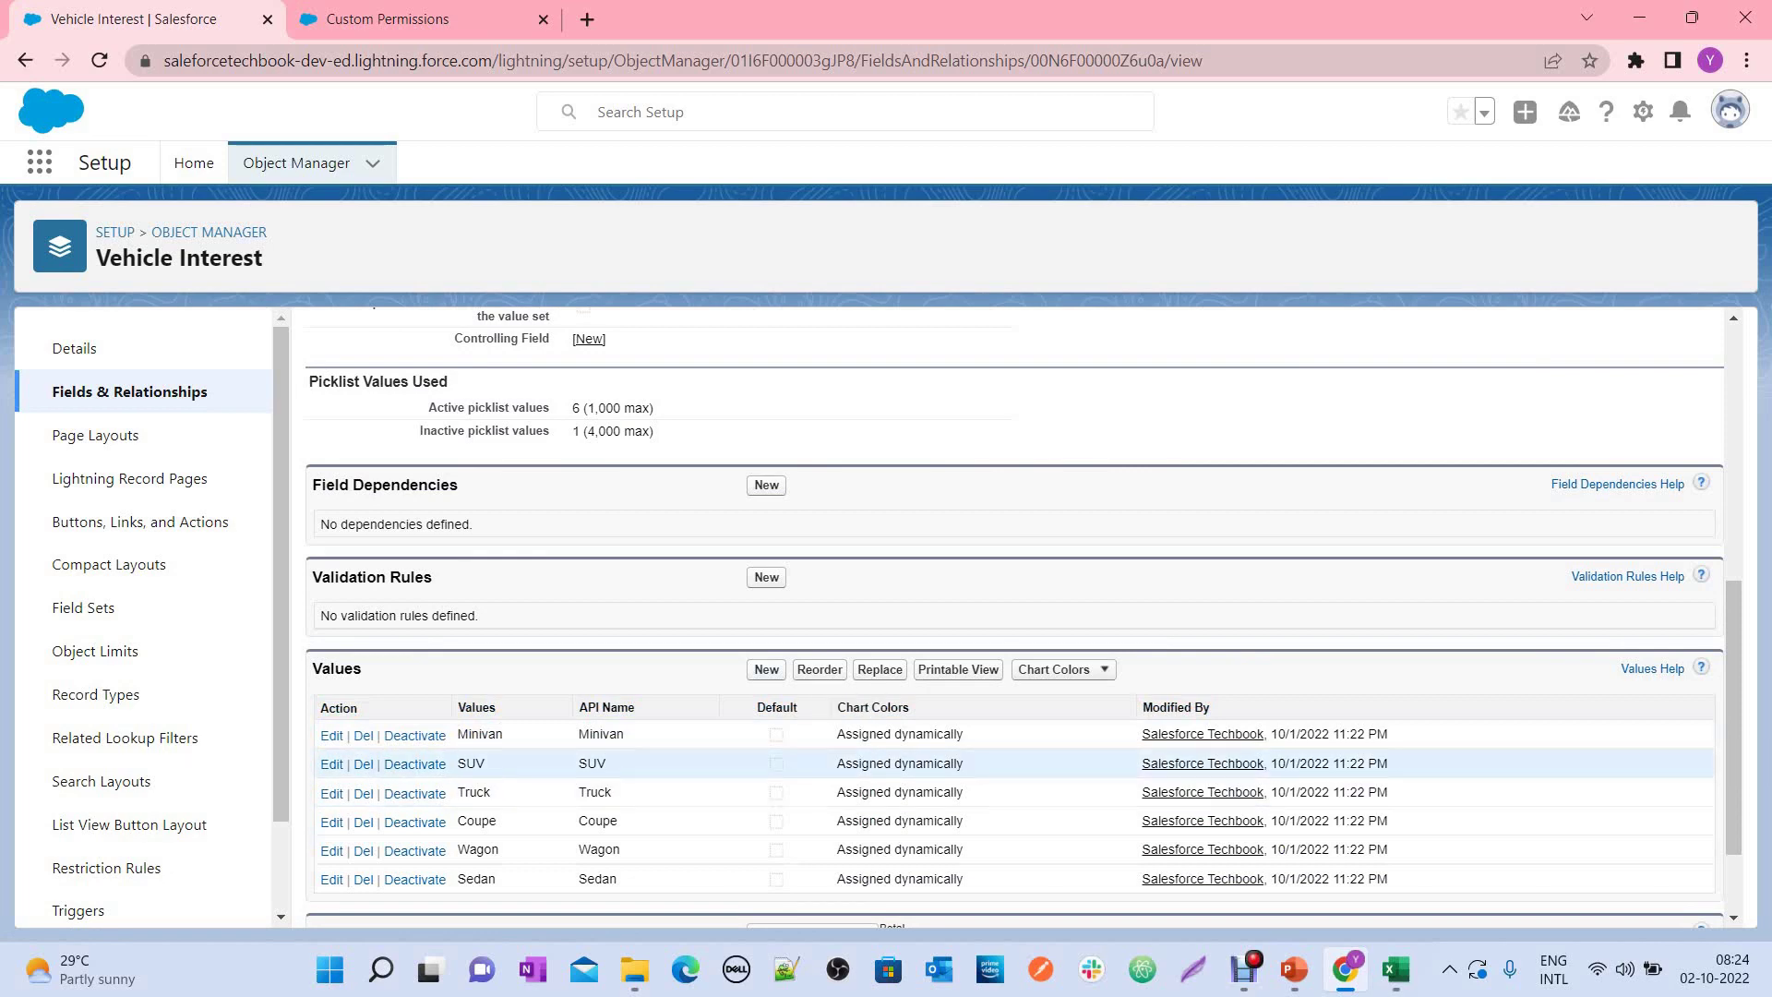
{"action": "scroll", "coordinate": [1015, 613], "scroll_direction": "up", "scroll_amount": 6}
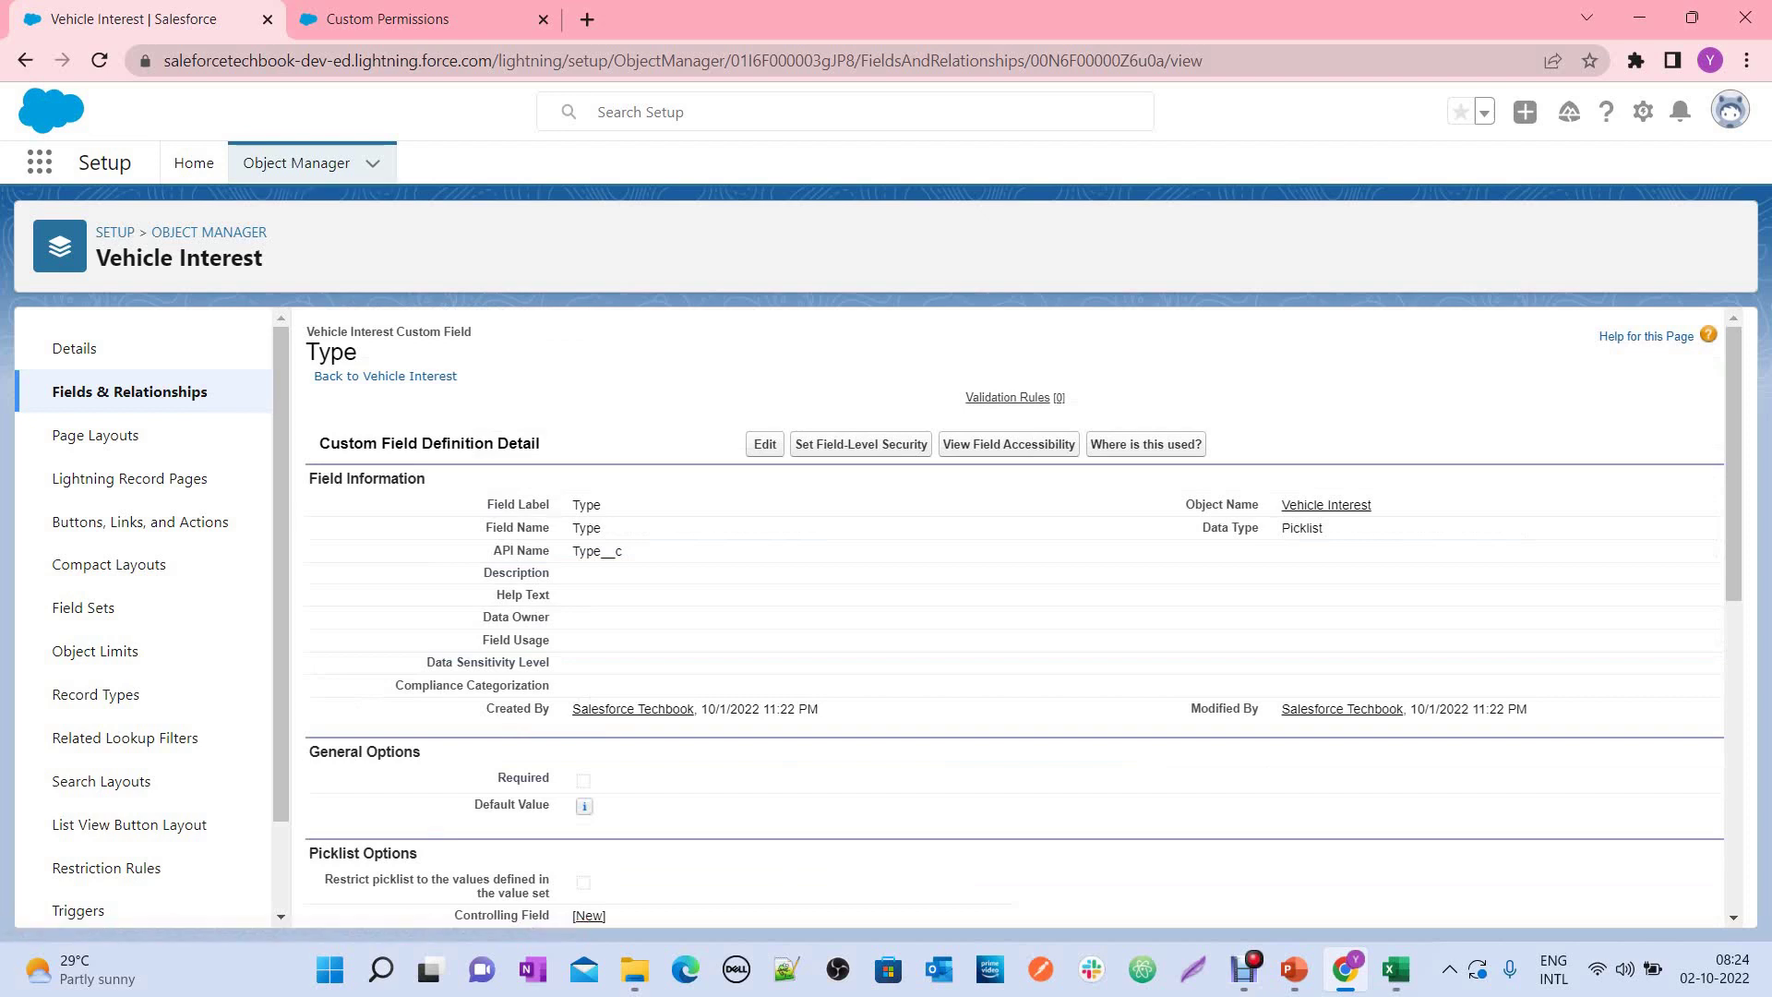
Step: Search Setup for "Tab", open the Tabs page and check the custom object tabs for Vehicle Interests
{"action": "left_click", "coordinate": [194, 163]}
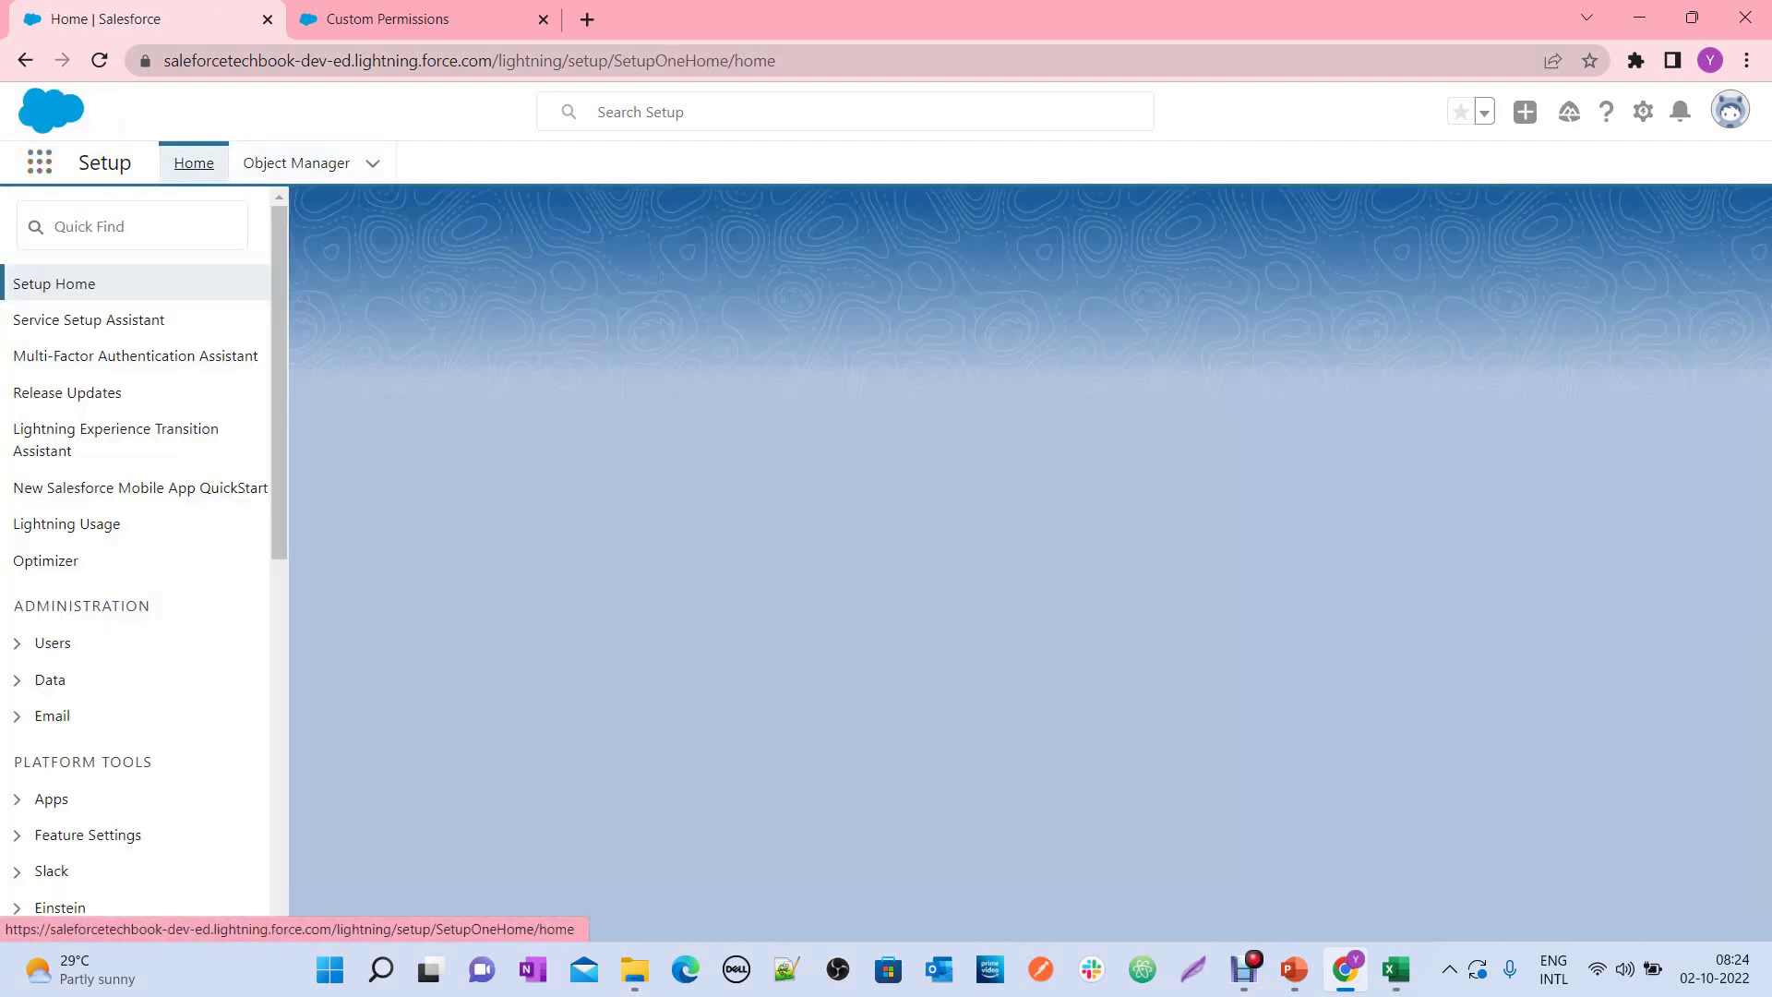
{"action": "left_click", "coordinate": [129, 226]}
{"action": "type", "text": "Ta"}
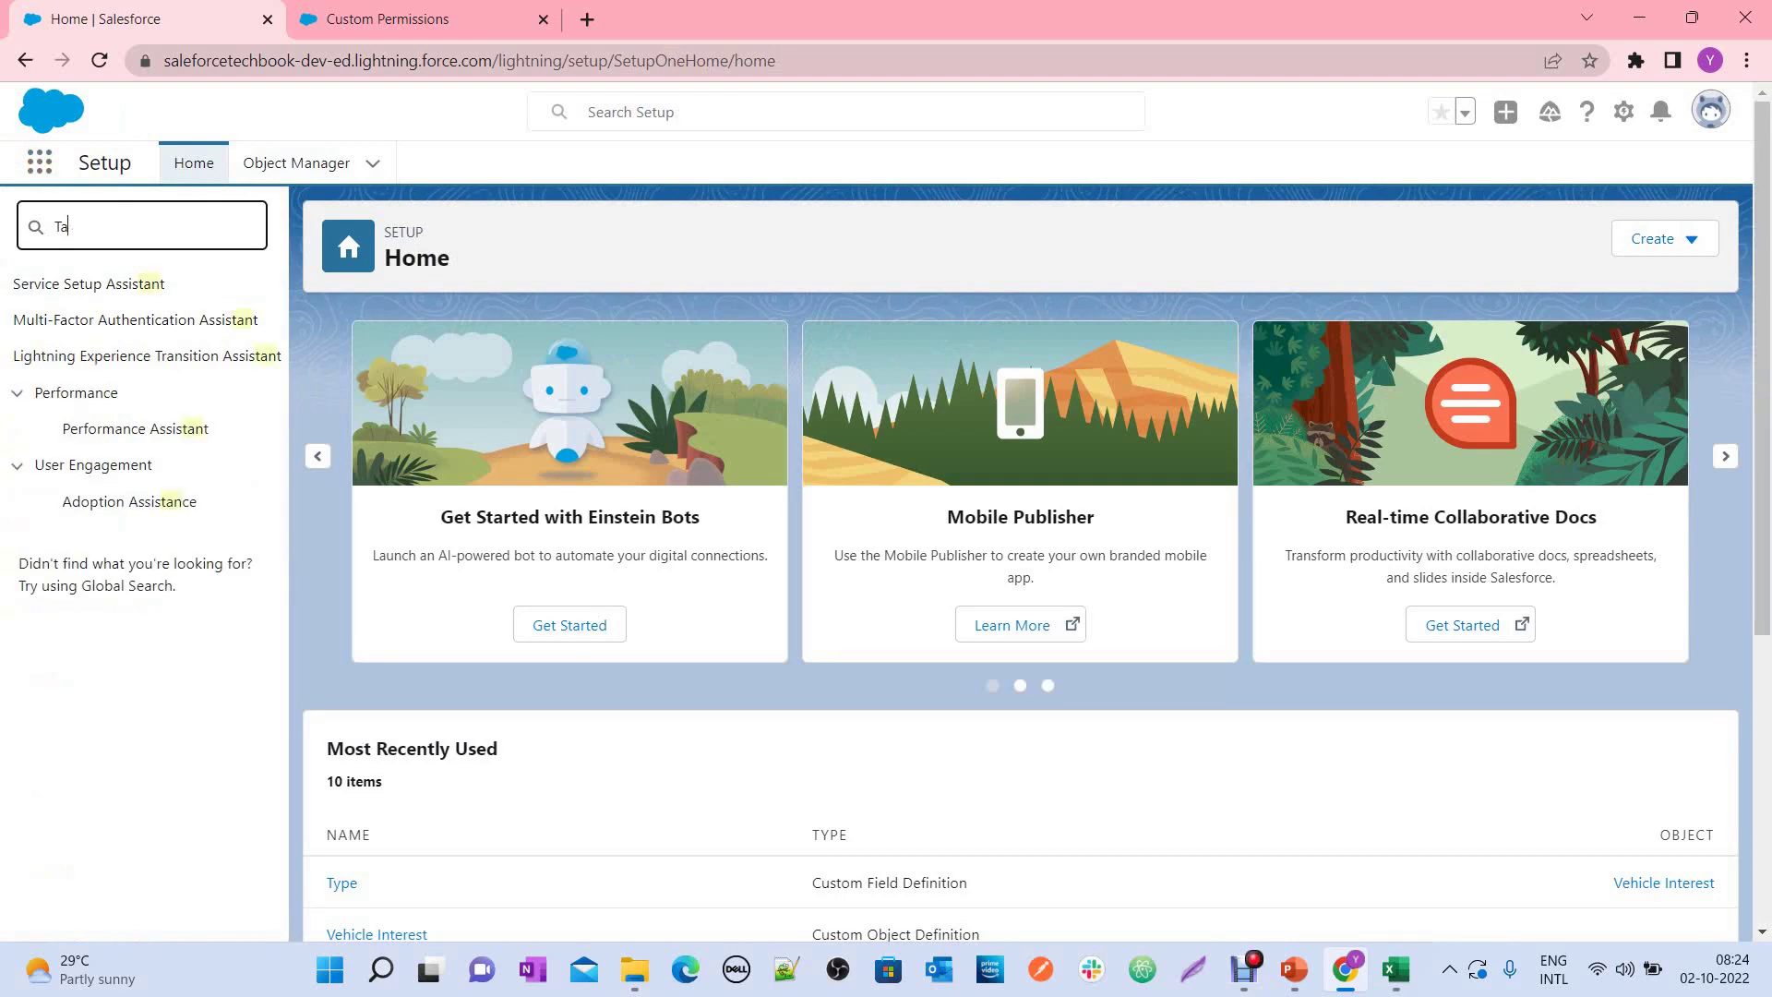
{"action": "type", "text": "nb"}
{"action": "left_click", "coordinate": [77, 355]}
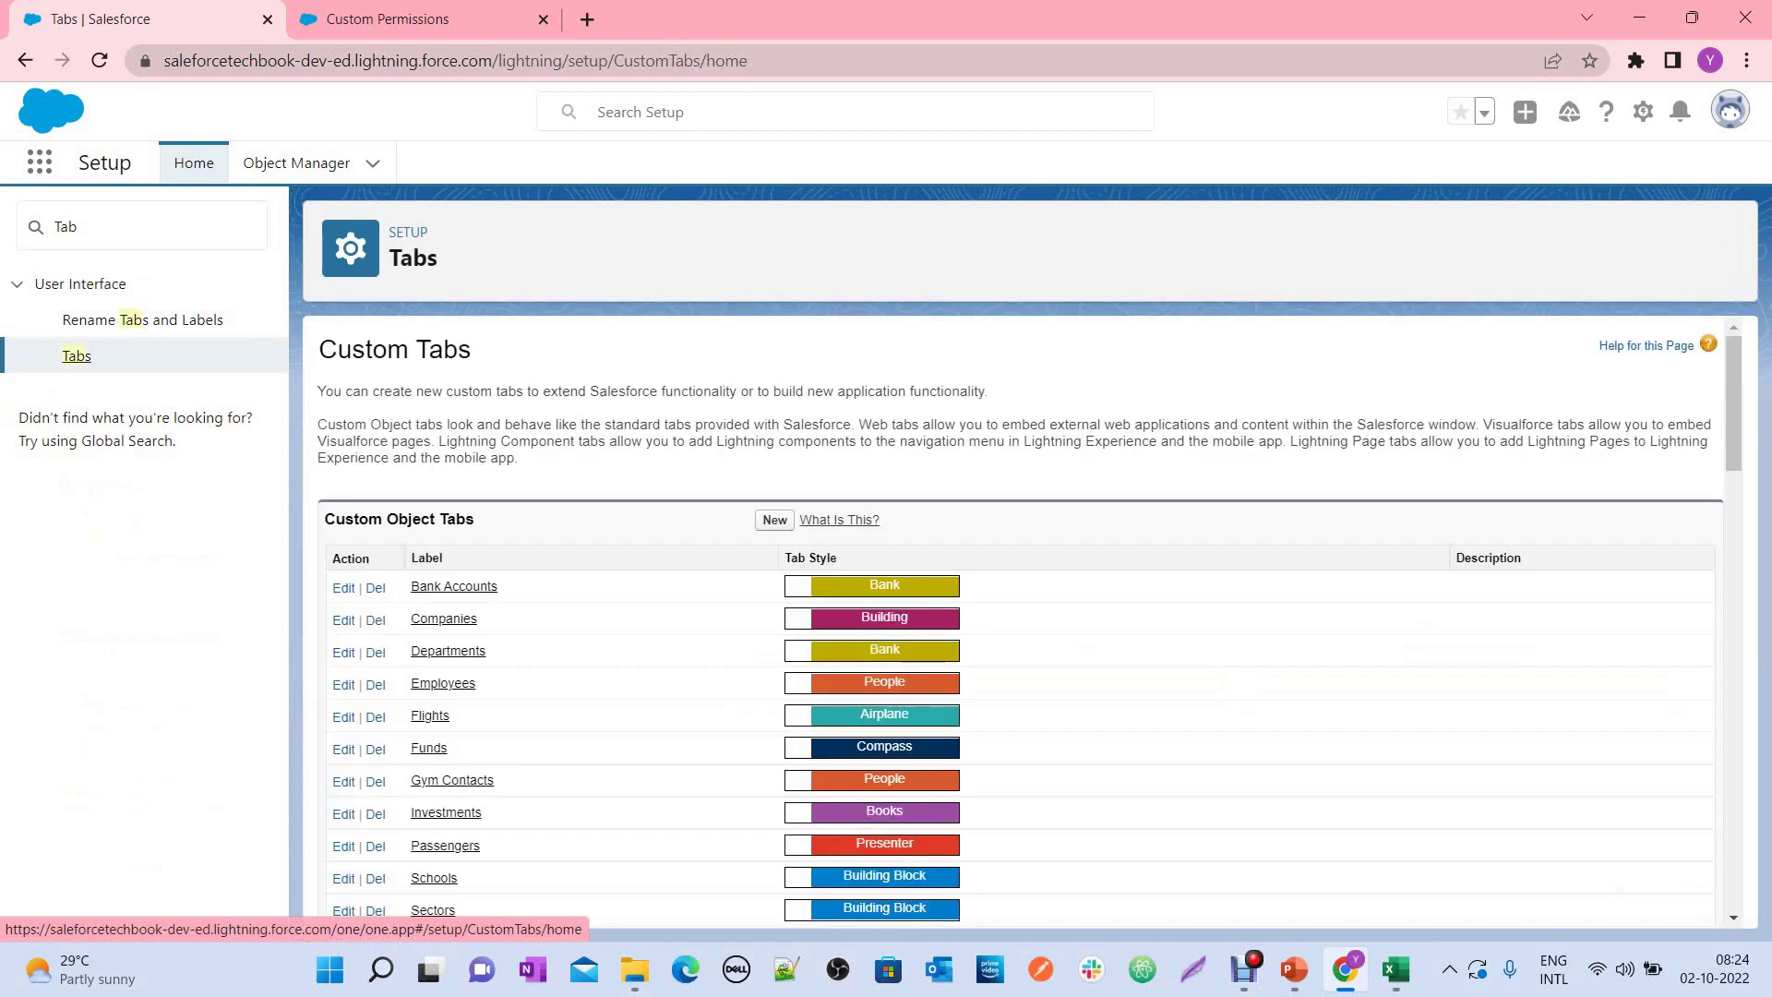
{"action": "scroll", "coordinate": [1028, 623], "scroll_direction": "down", "scroll_amount": 6}
{"action": "scroll", "coordinate": [1015, 618], "scroll_direction": "up", "scroll_amount": 2}
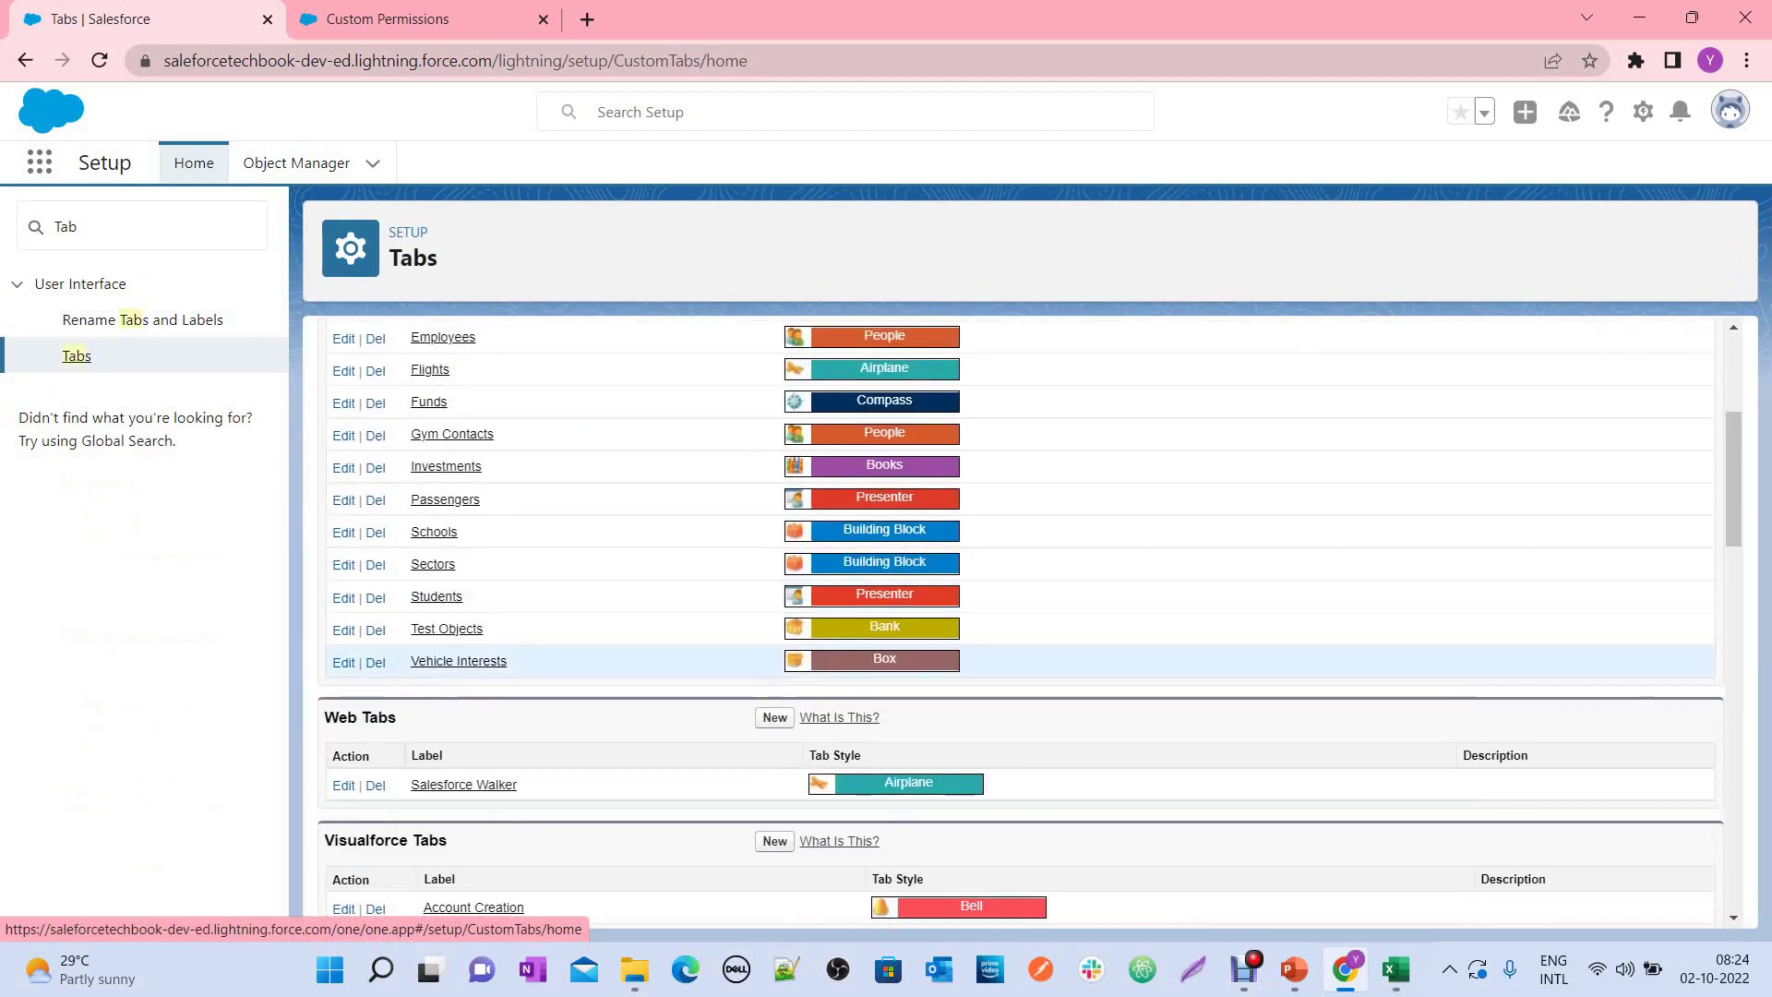
{"action": "left_click_drag", "start_coordinate": [508, 660], "coordinate": [401, 662]}
{"action": "left_click", "coordinate": [400, 661]}
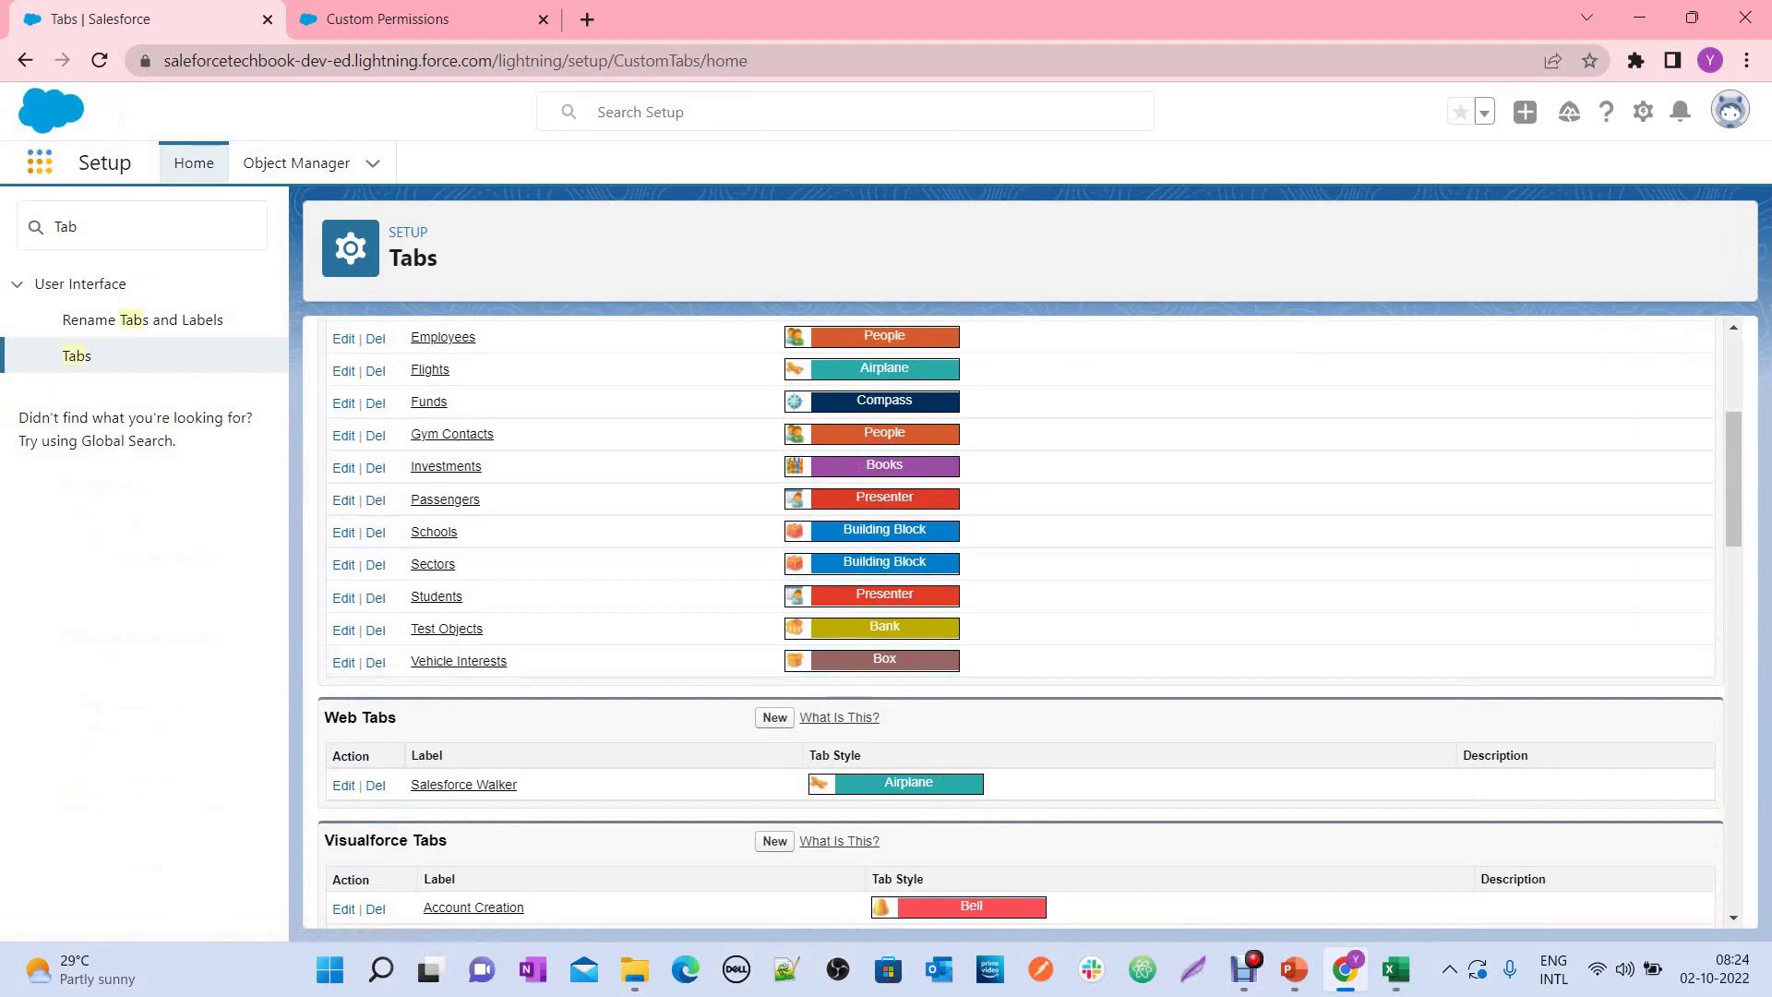
Step: Search Setup for "App Mana" and open the App Manager
{"action": "left_click", "coordinate": [39, 162]}
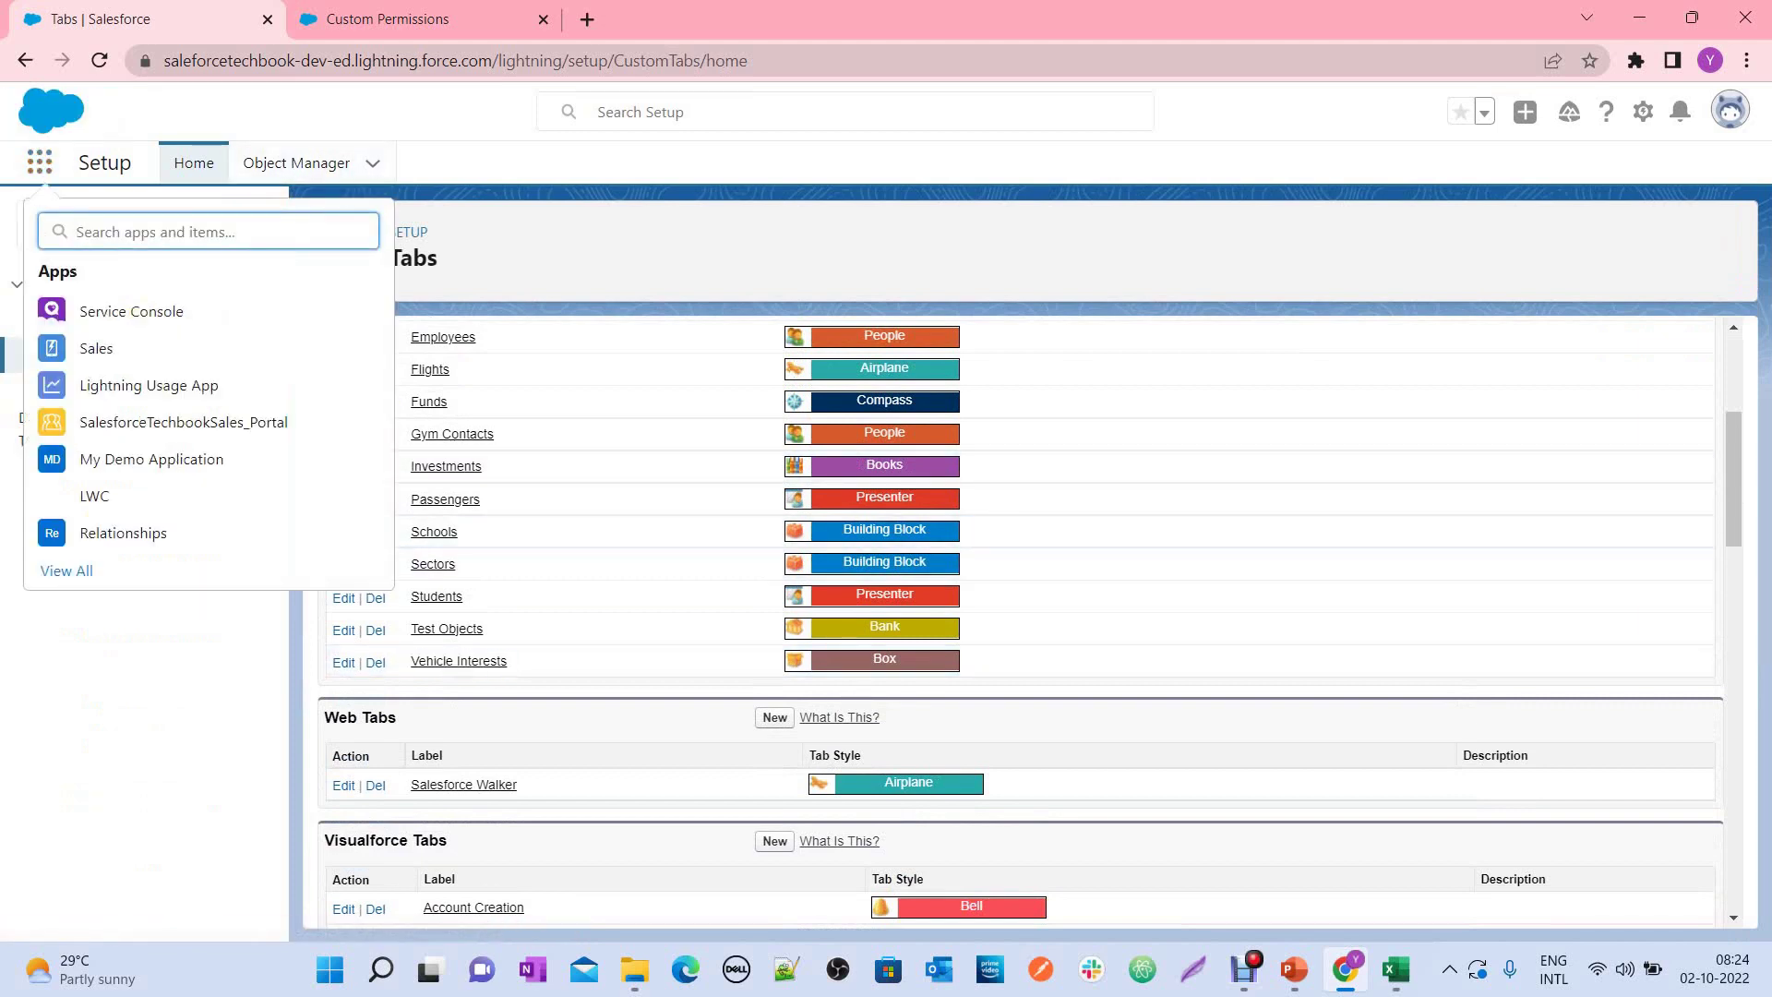
{"action": "left_click", "coordinate": [39, 162]}
{"action": "left_click", "coordinate": [166, 226]}
{"action": "key", "text": "ctrl+a"}
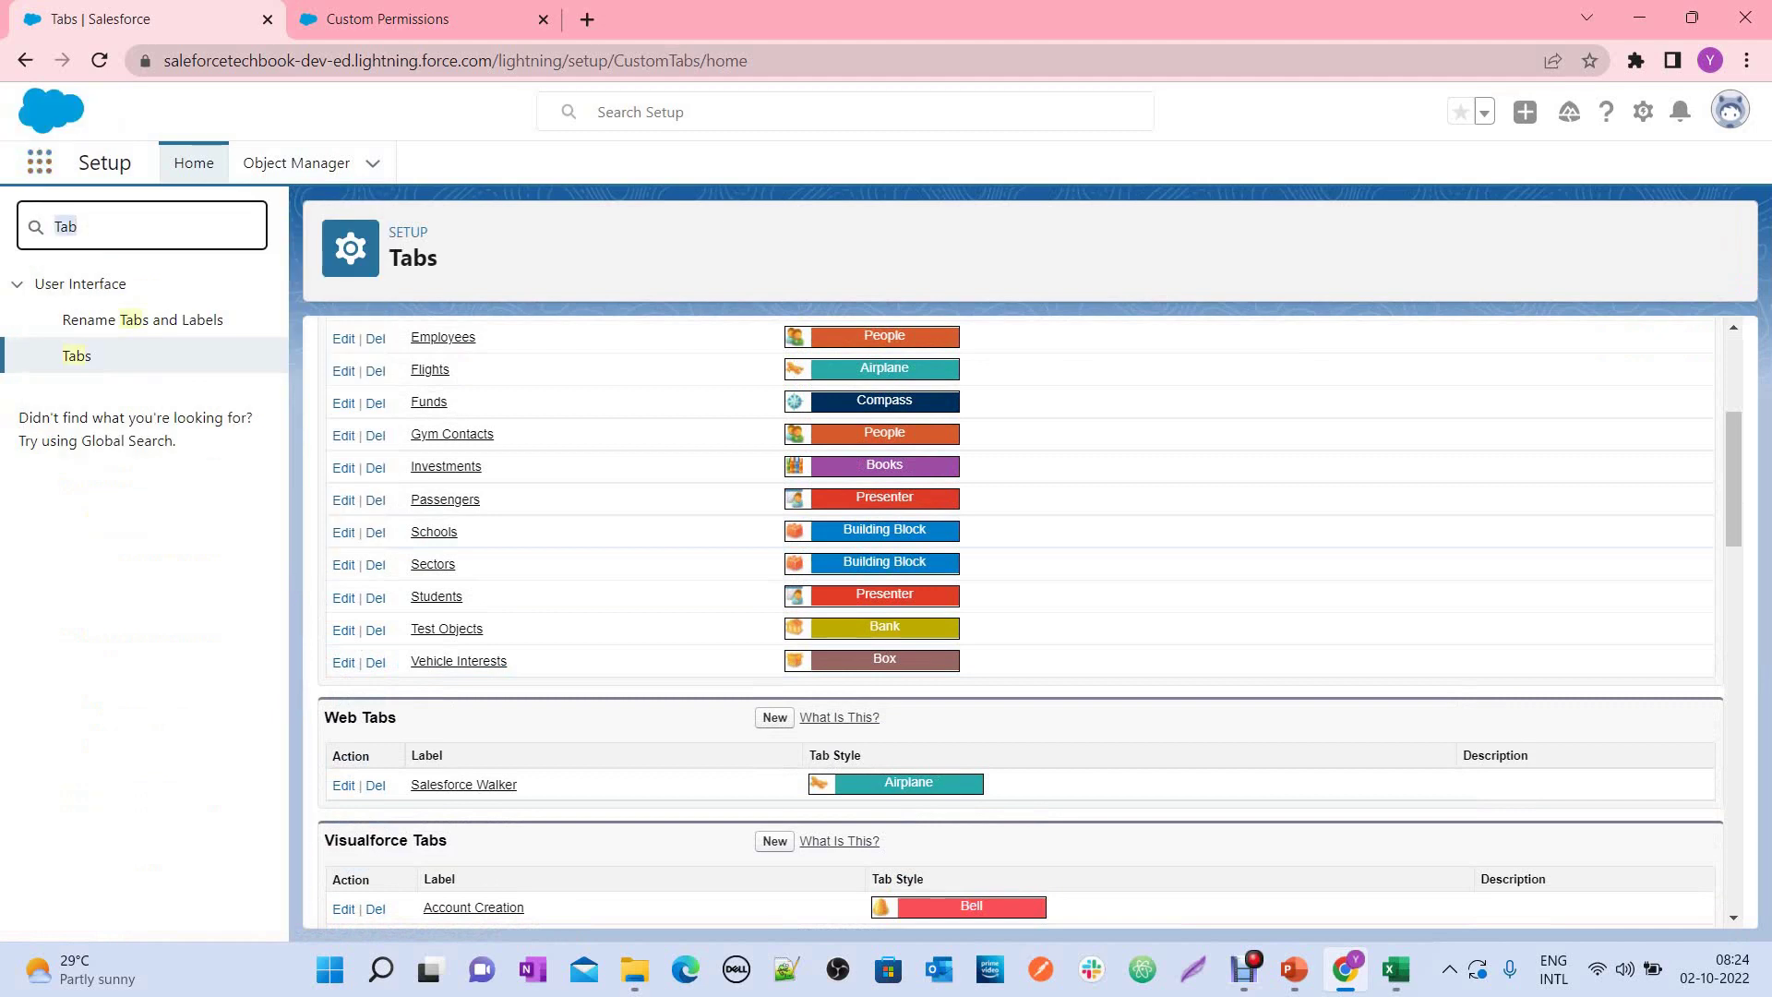
{"action": "type", "text": "App Mana"}
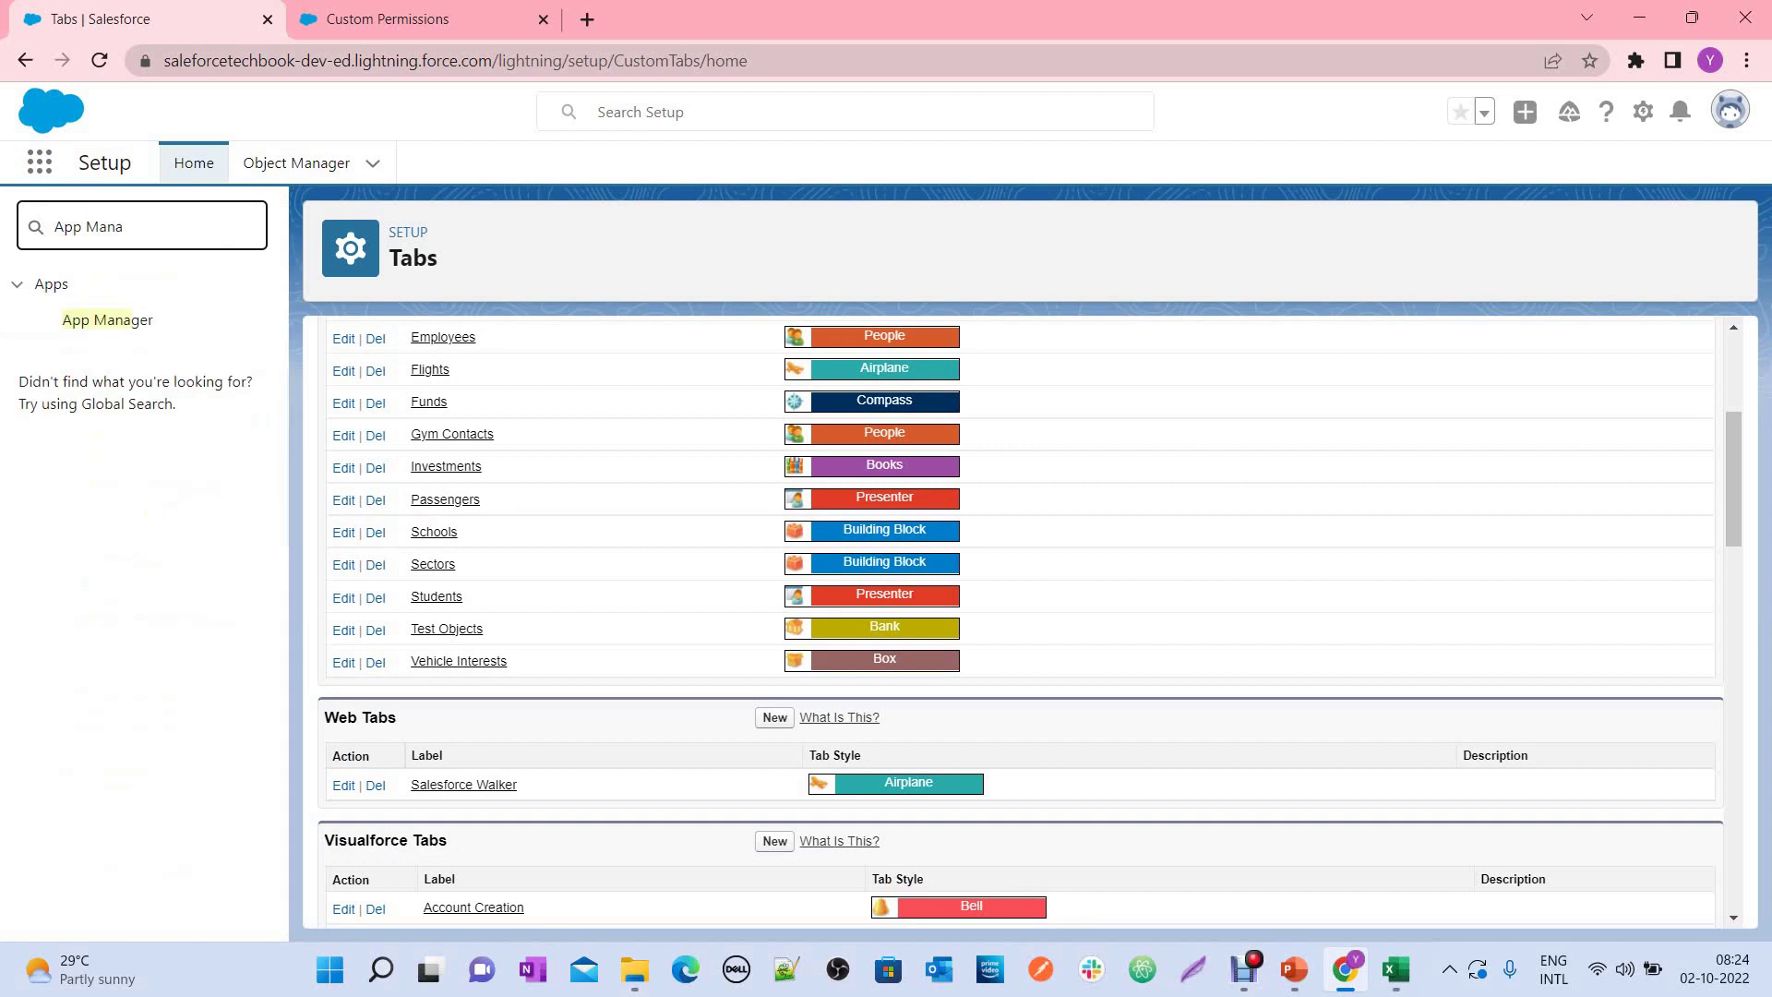
{"action": "left_click", "coordinate": [107, 319]}
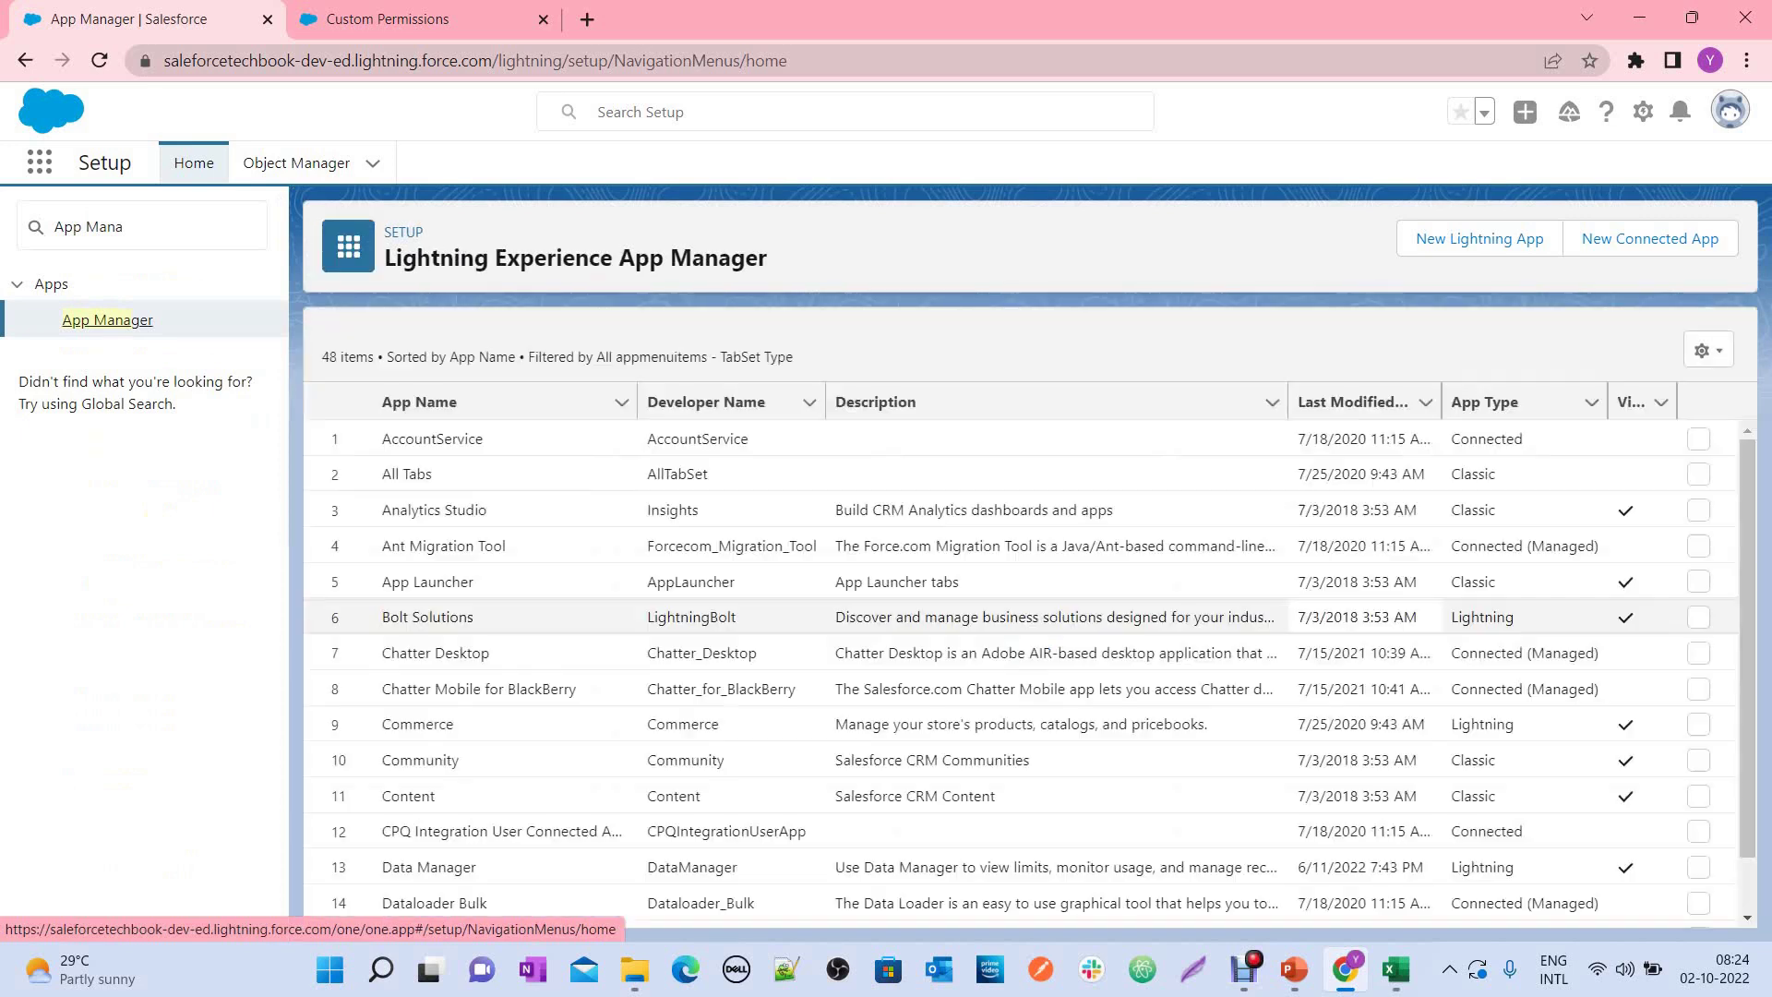
Step: Find My Demo Application in the list of apps and open it for editing
{"action": "scroll", "coordinate": [1015, 738], "scroll_direction": "down", "scroll_amount": 6}
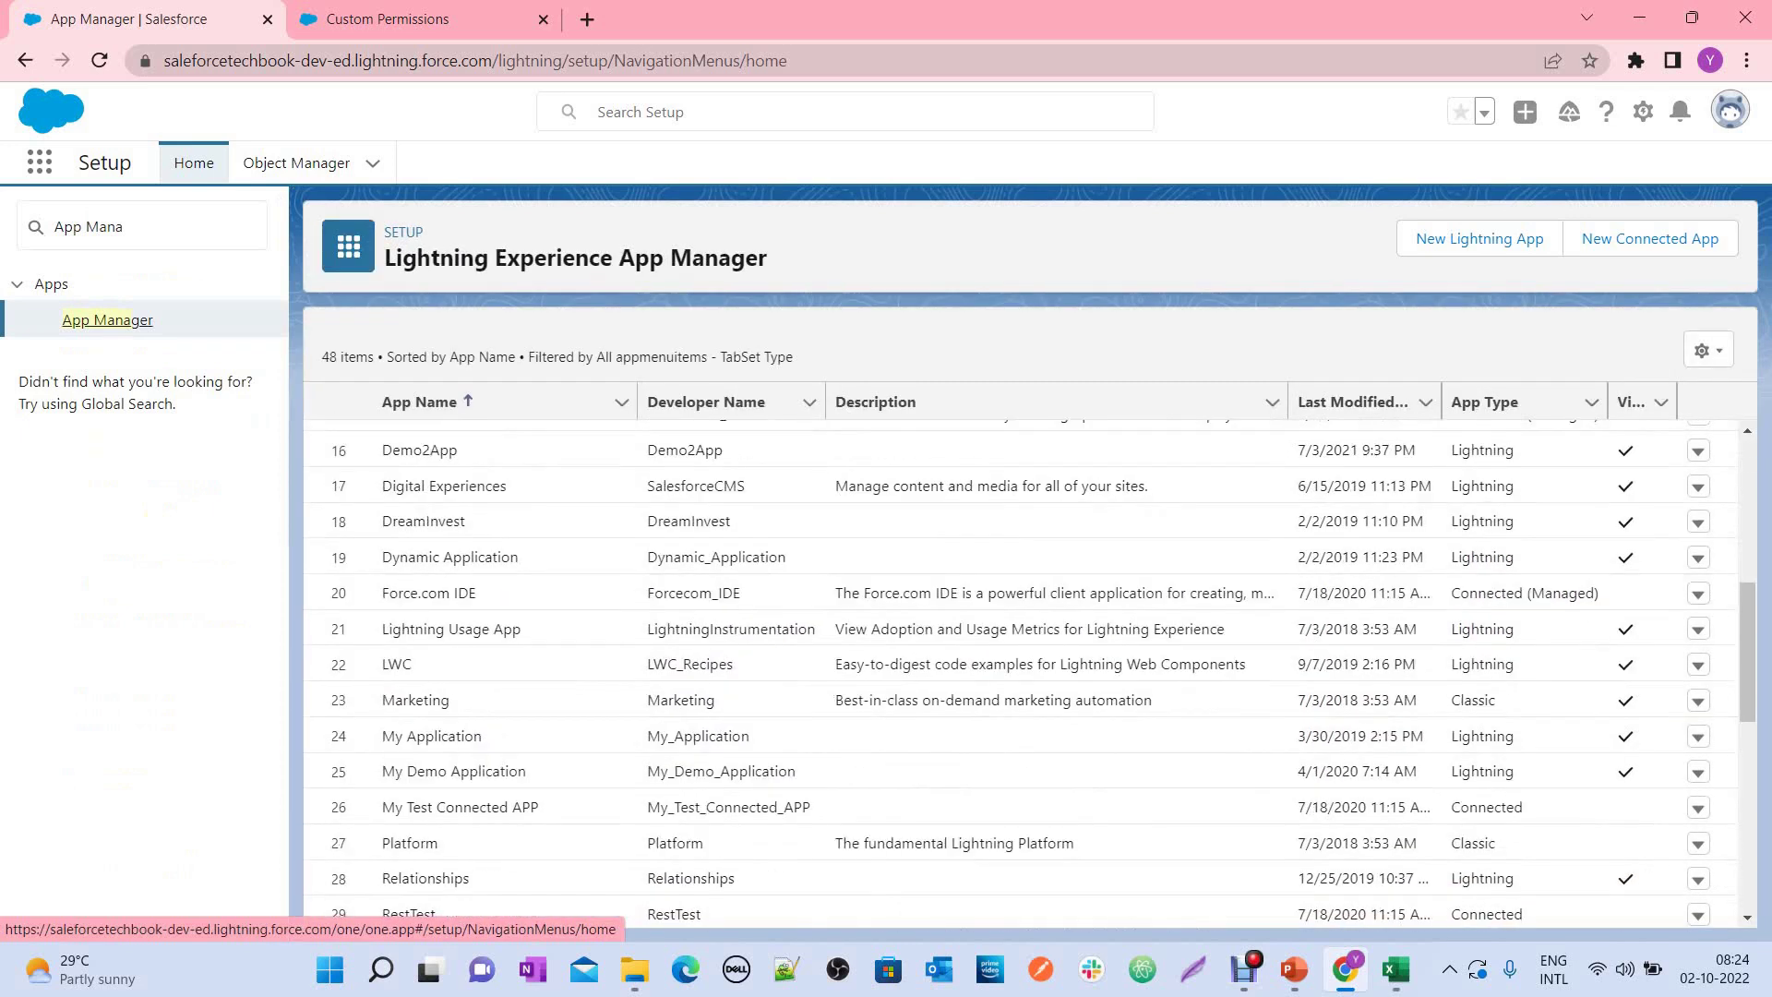
{"action": "scroll", "coordinate": [1015, 554], "scroll_direction": "down", "scroll_amount": 3}
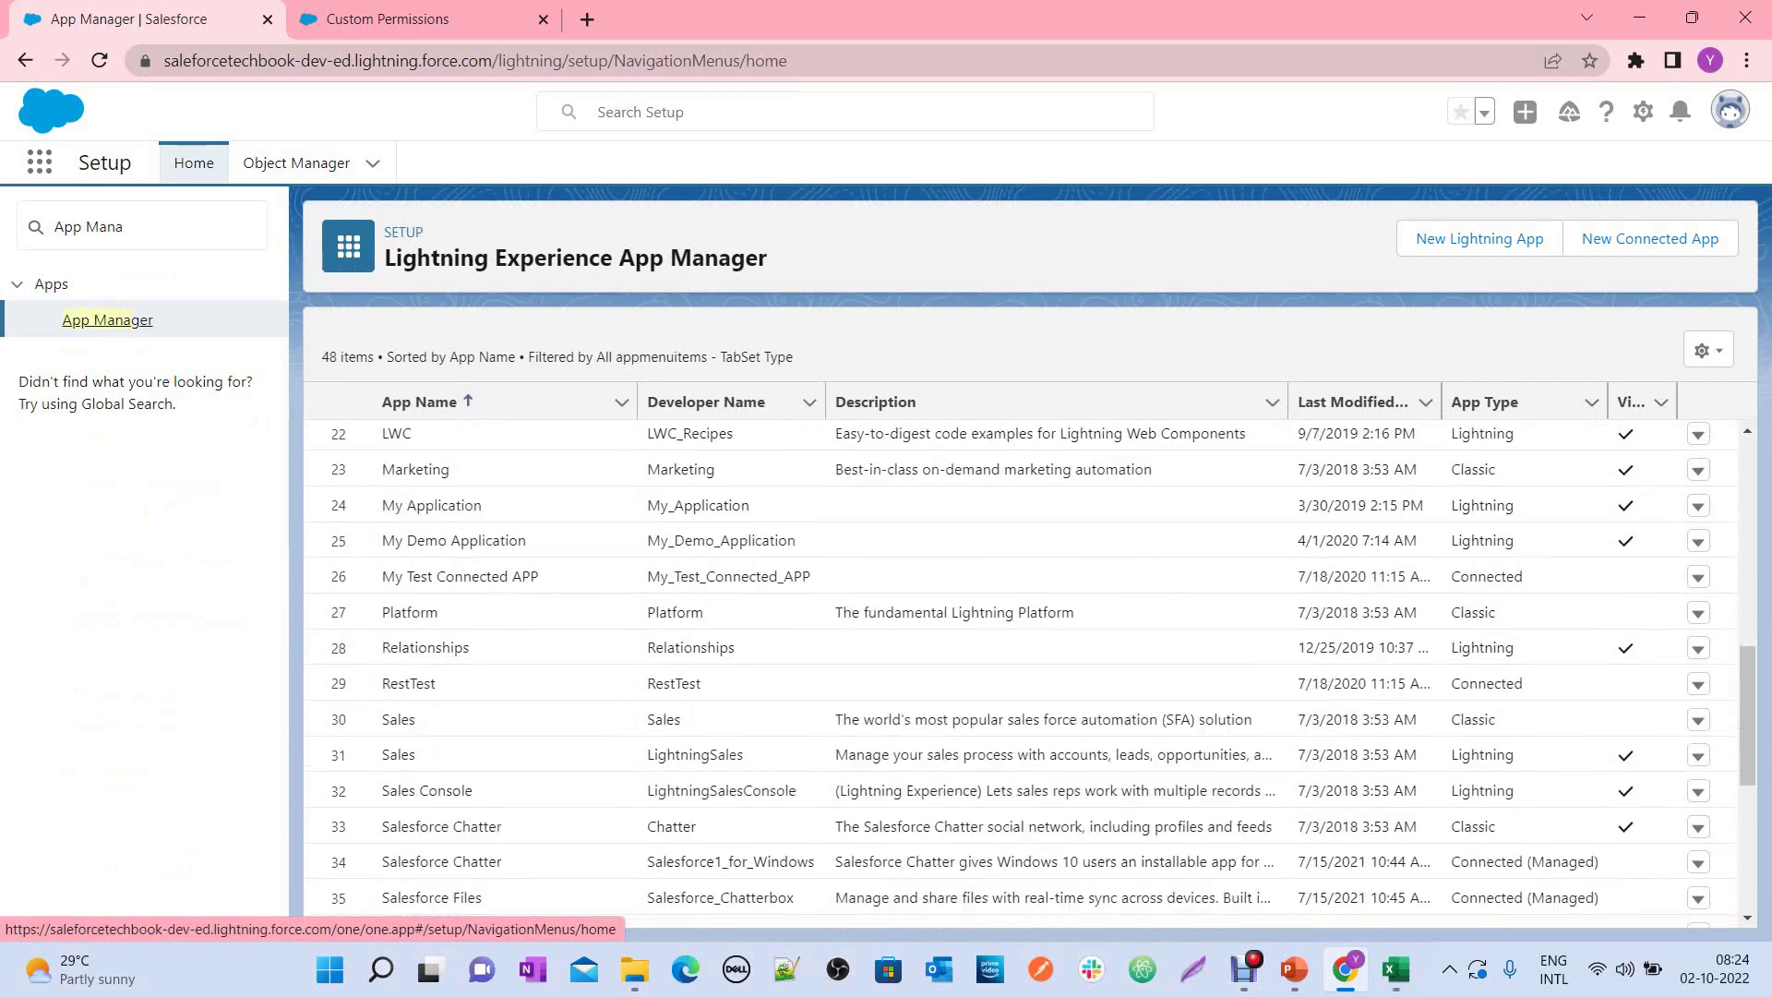
{"action": "scroll", "coordinate": [1015, 646], "scroll_direction": "down", "scroll_amount": 3}
{"action": "scroll", "coordinate": [1014, 655], "scroll_direction": "up", "scroll_amount": 4}
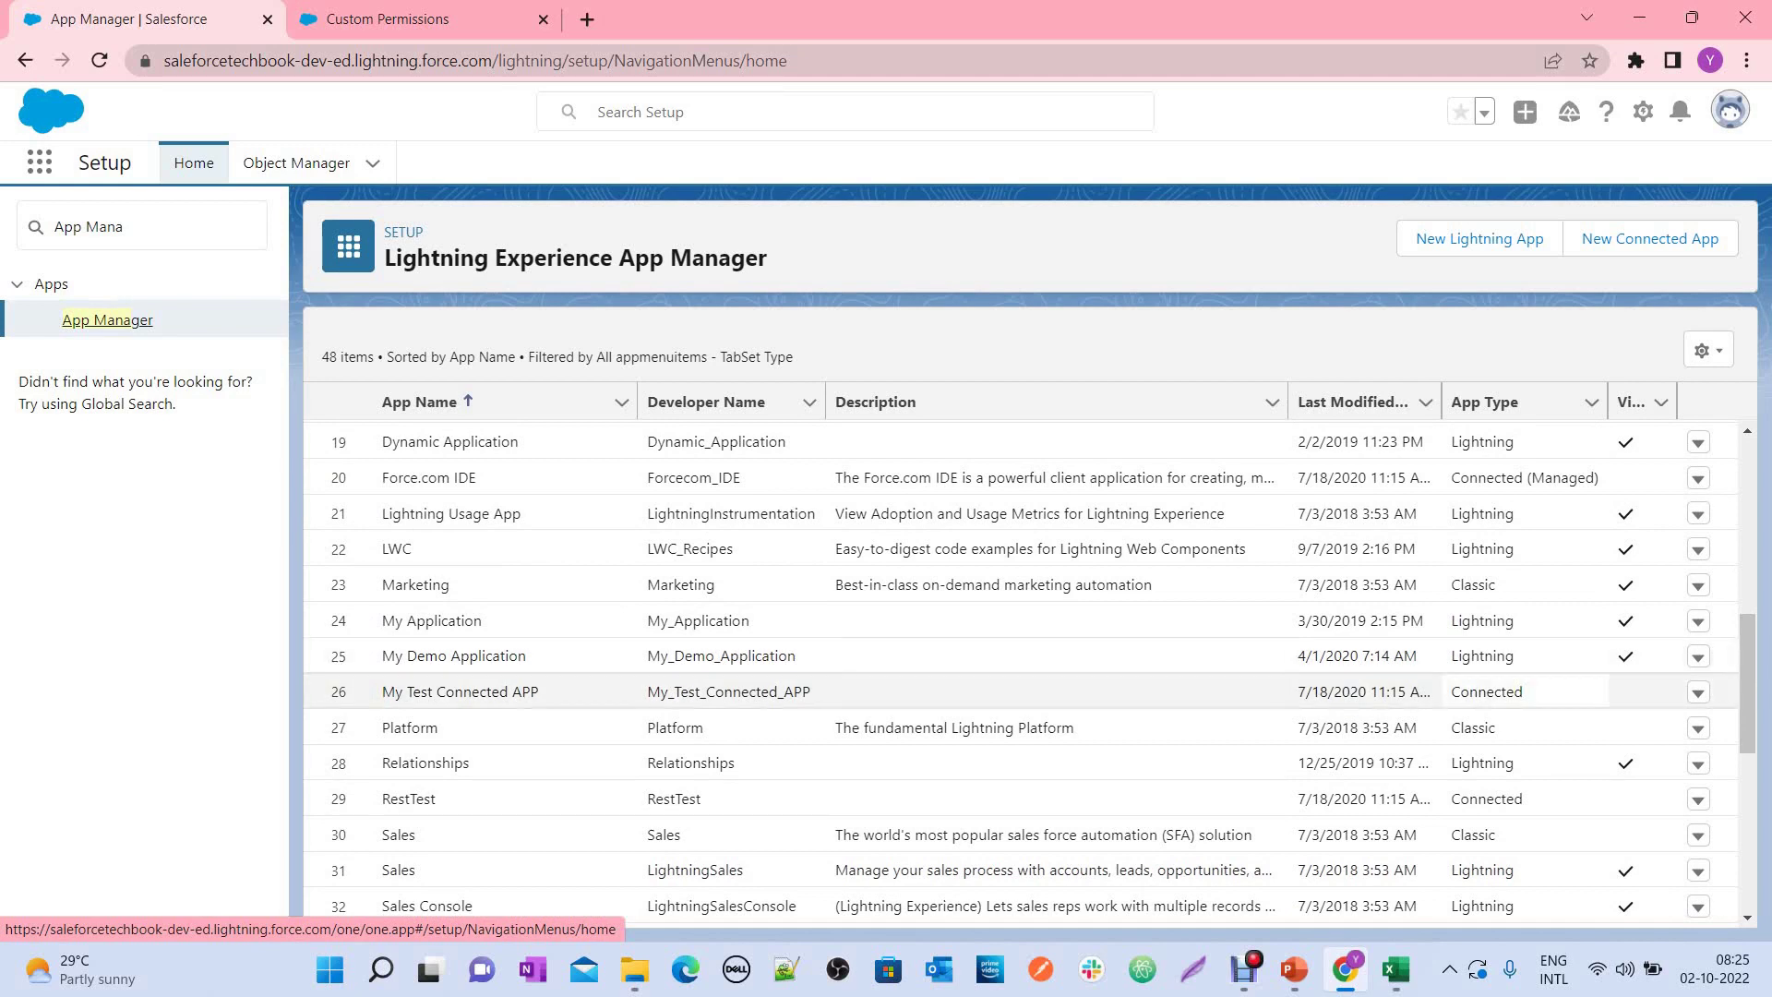
{"action": "left_click", "coordinate": [1697, 656]}
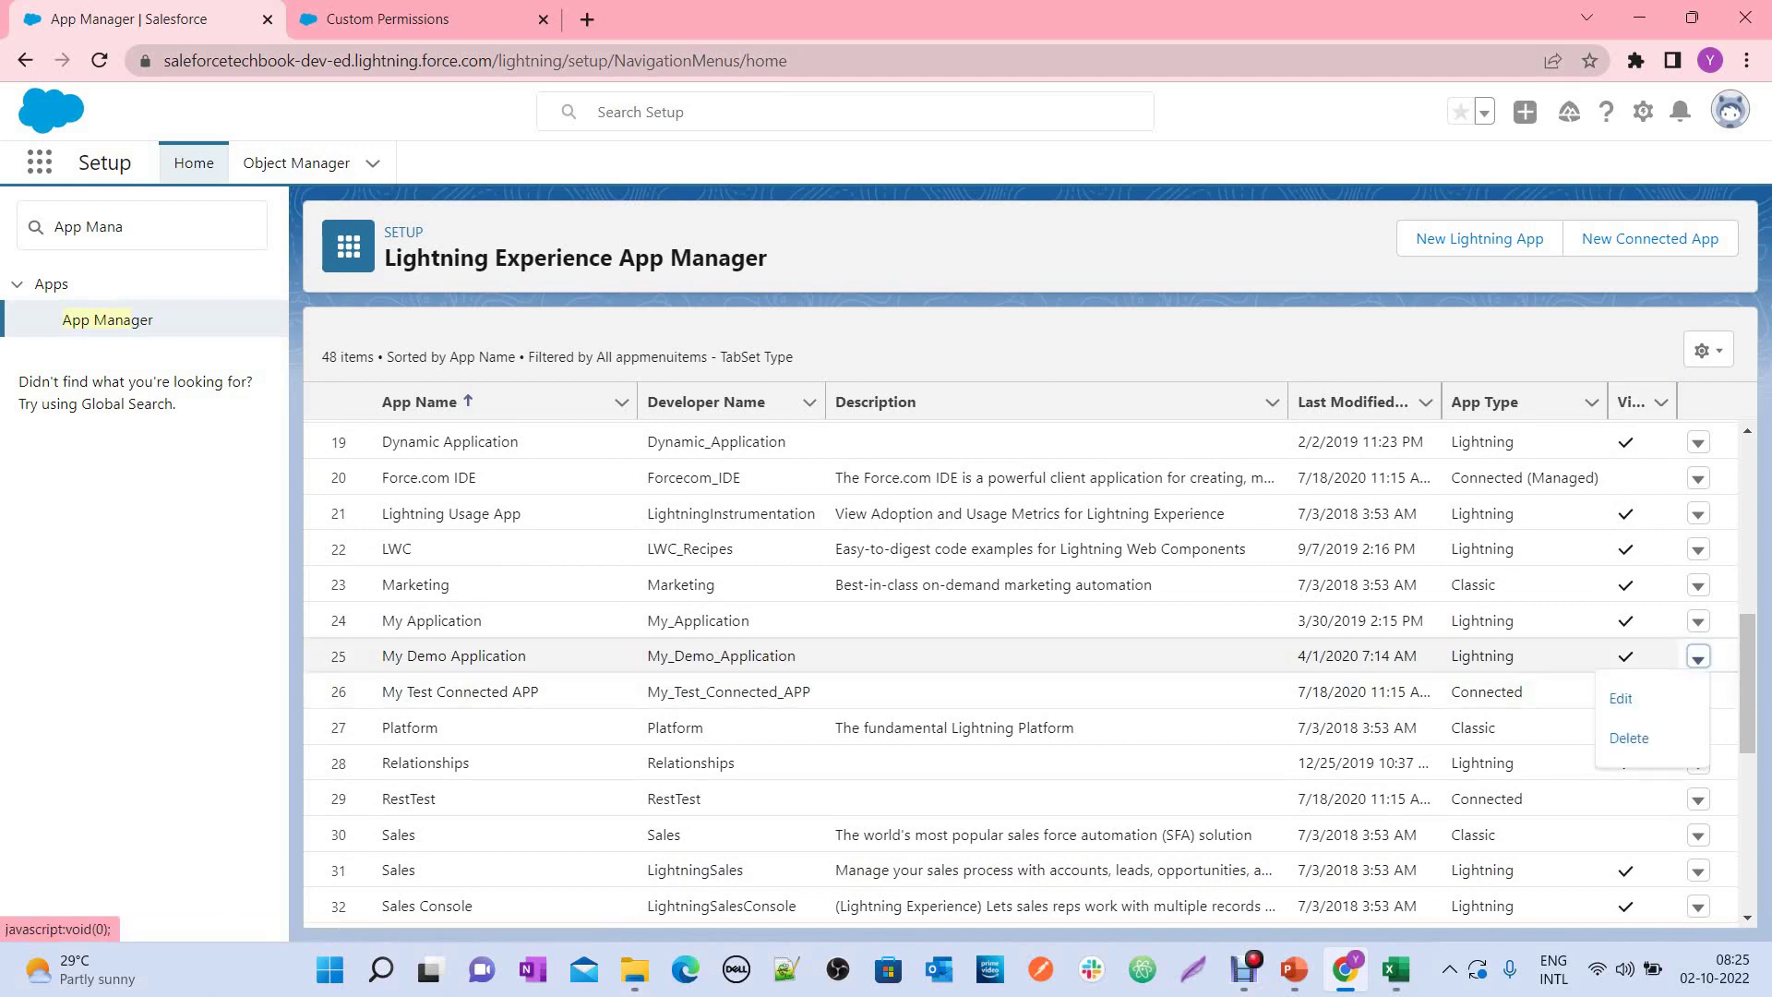
{"action": "left_click", "coordinate": [1624, 697]}
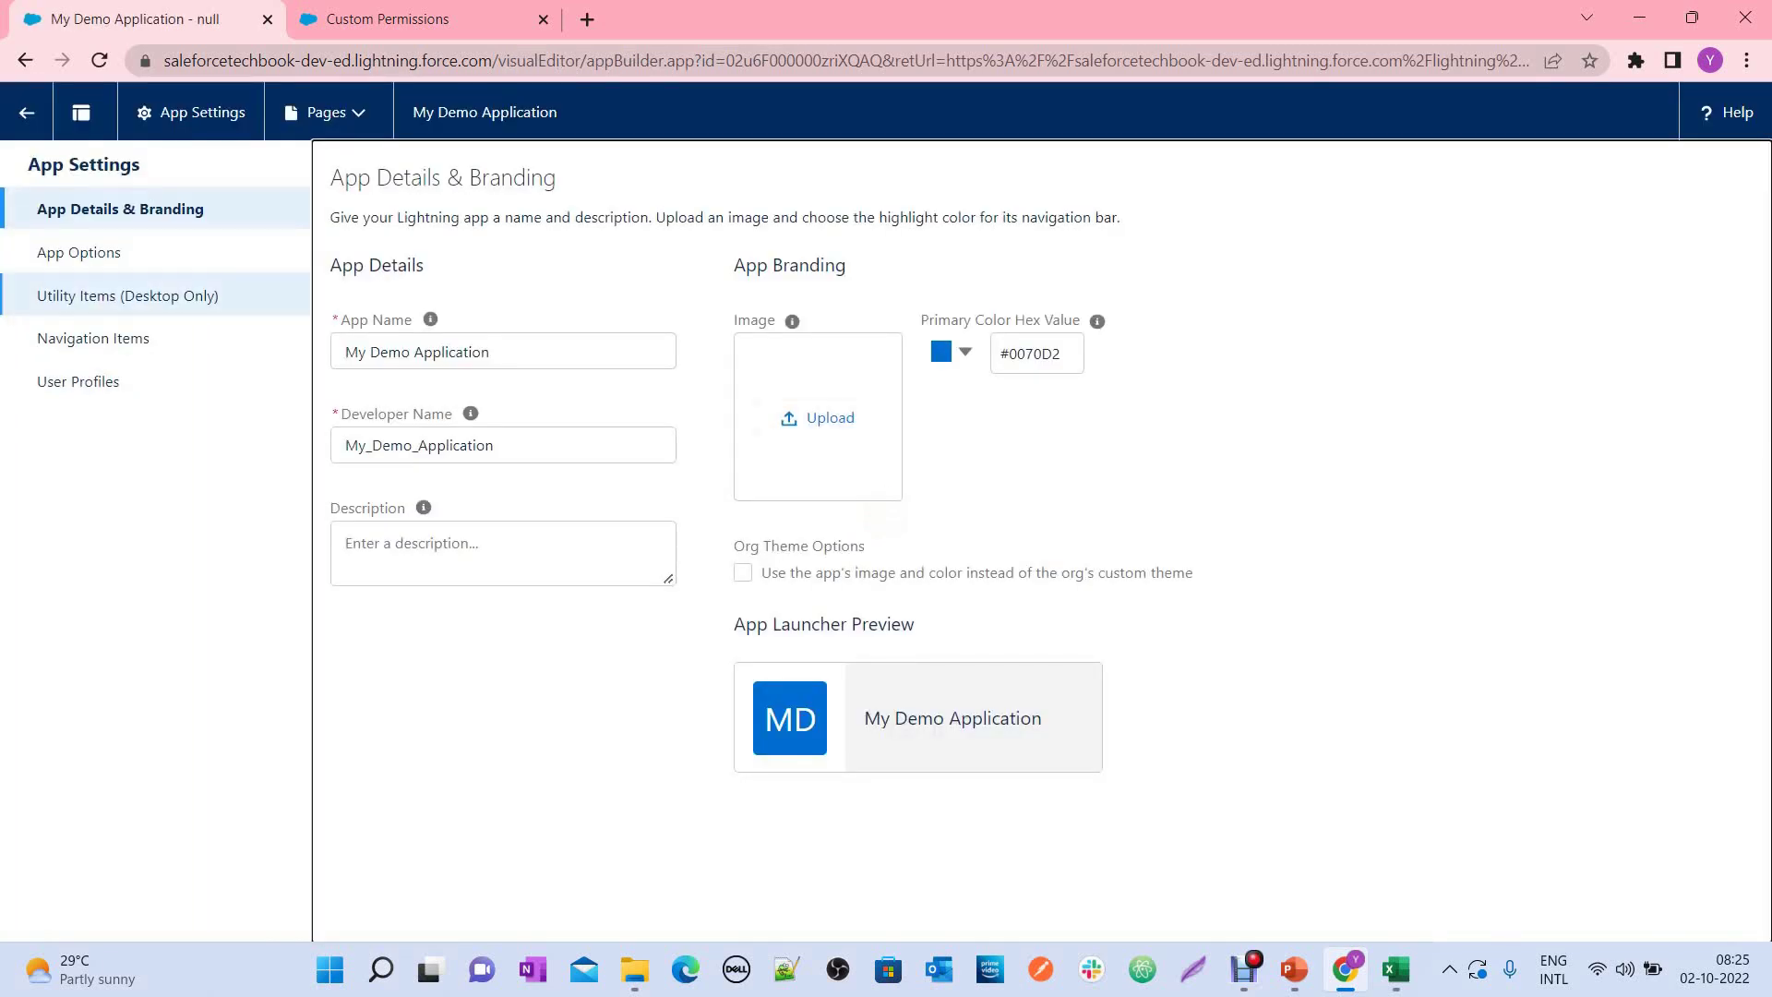
Step: Filter the app's available navigation items by "vehi" and add Vehicle Interests to the selected items
{"action": "left_click", "coordinate": [171, 339]}
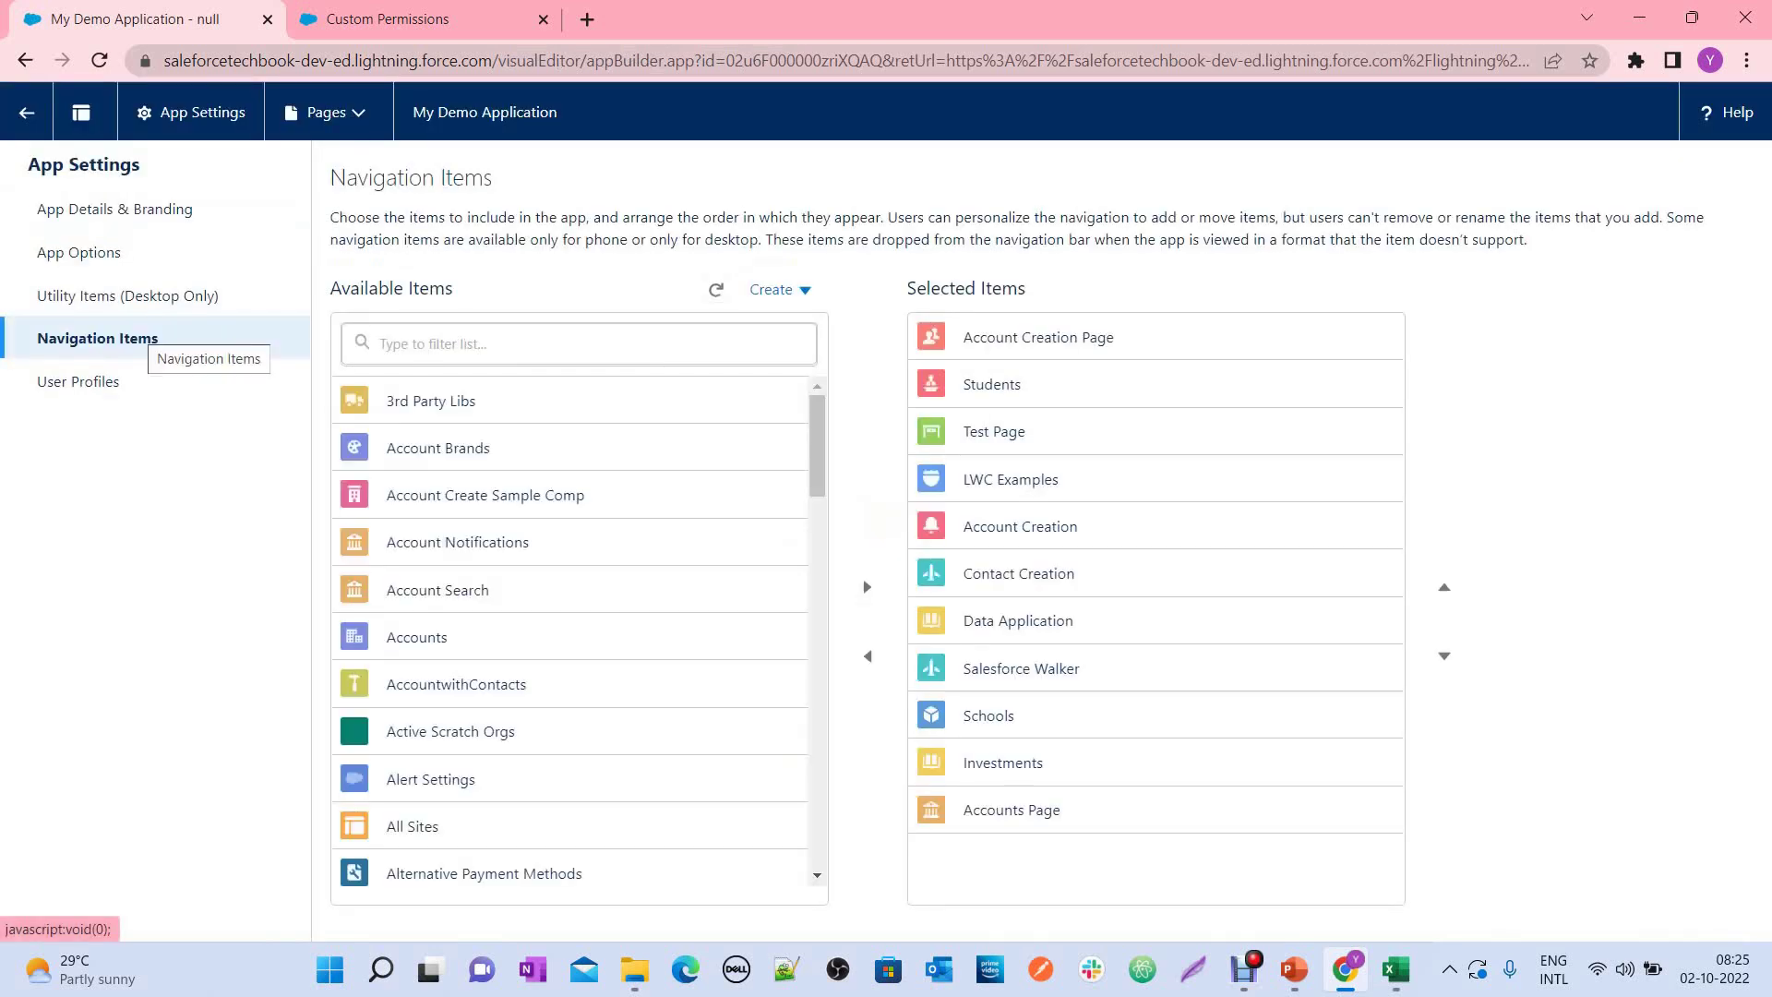
{"action": "left_click", "coordinate": [134, 339]}
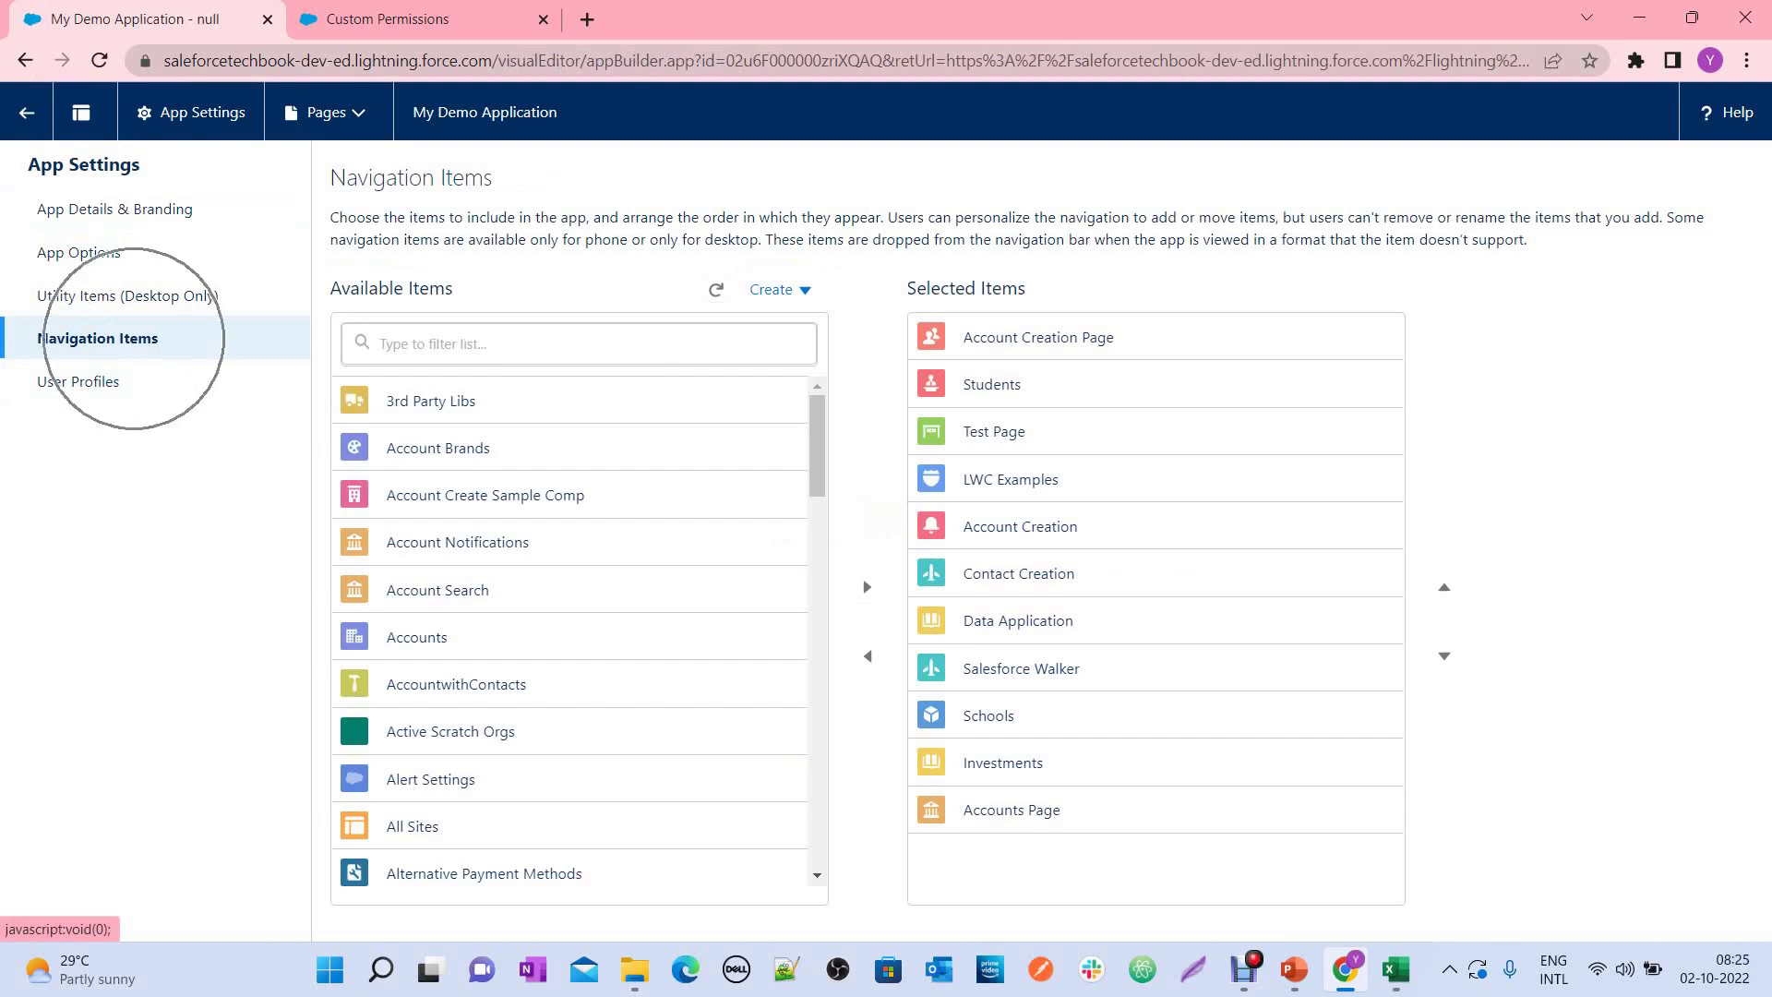
{"action": "scroll", "coordinate": [572, 627], "scroll_direction": "down", "scroll_amount": 5}
{"action": "left_click", "coordinate": [384, 343]}
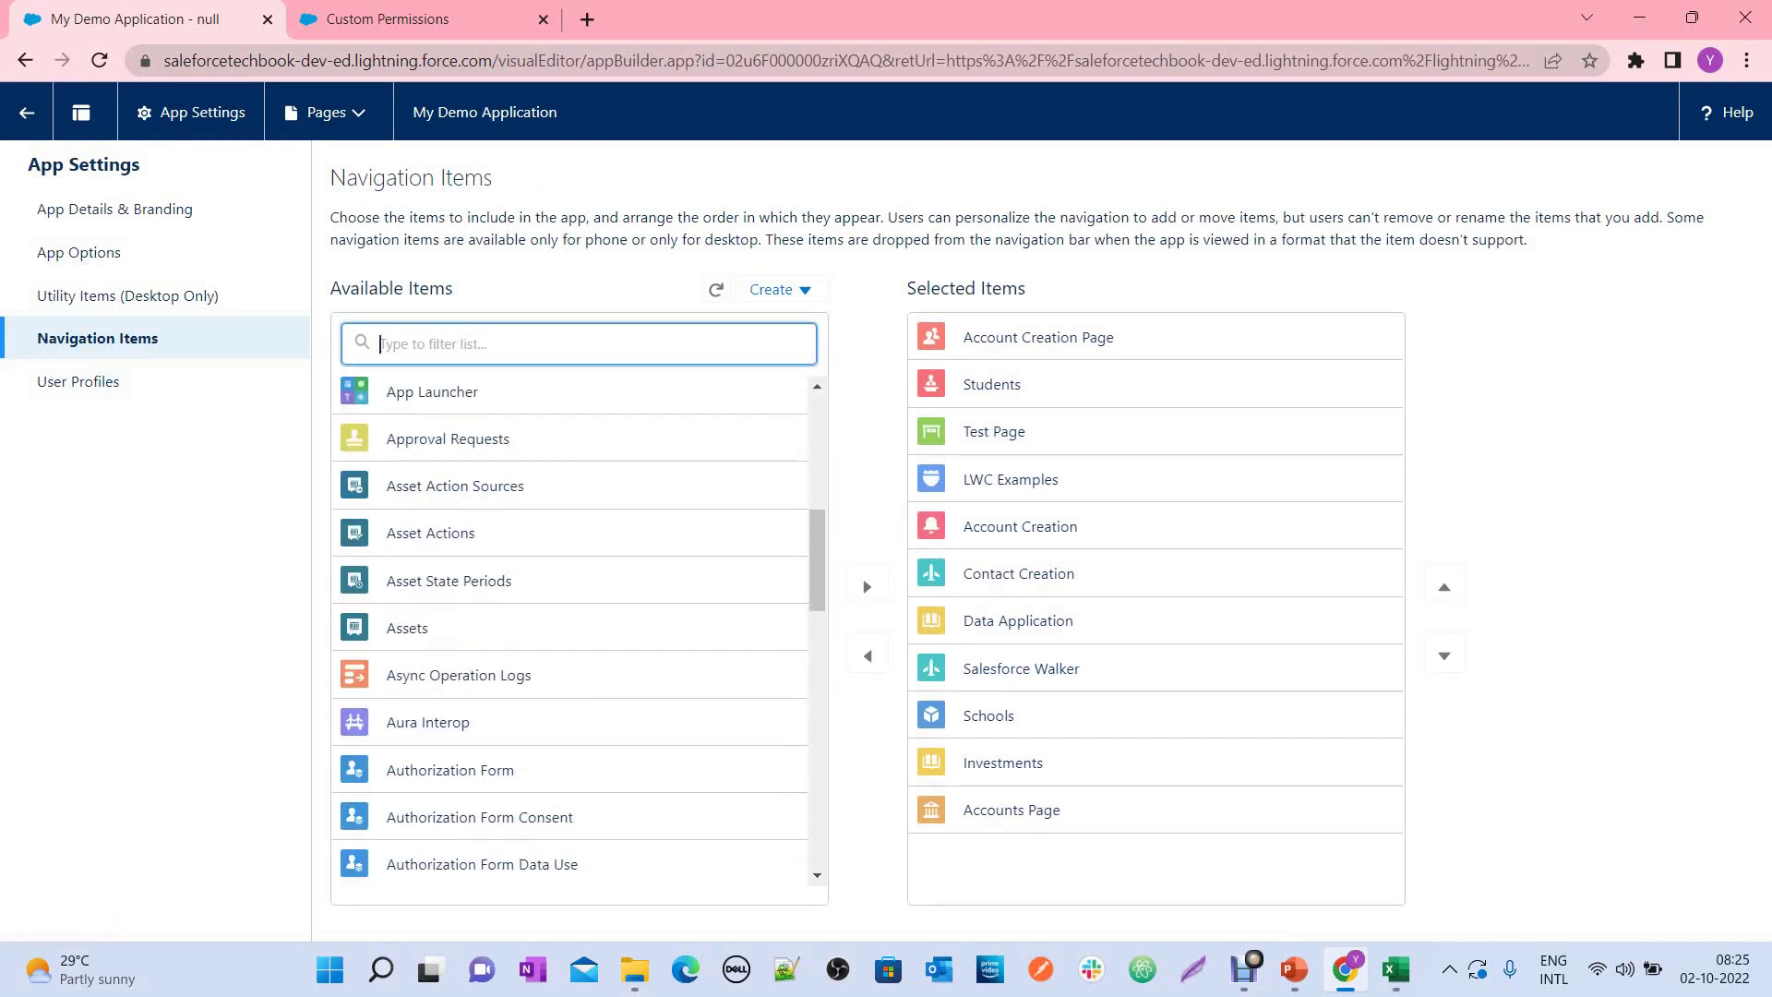
{"action": "type", "text": "vehi"}
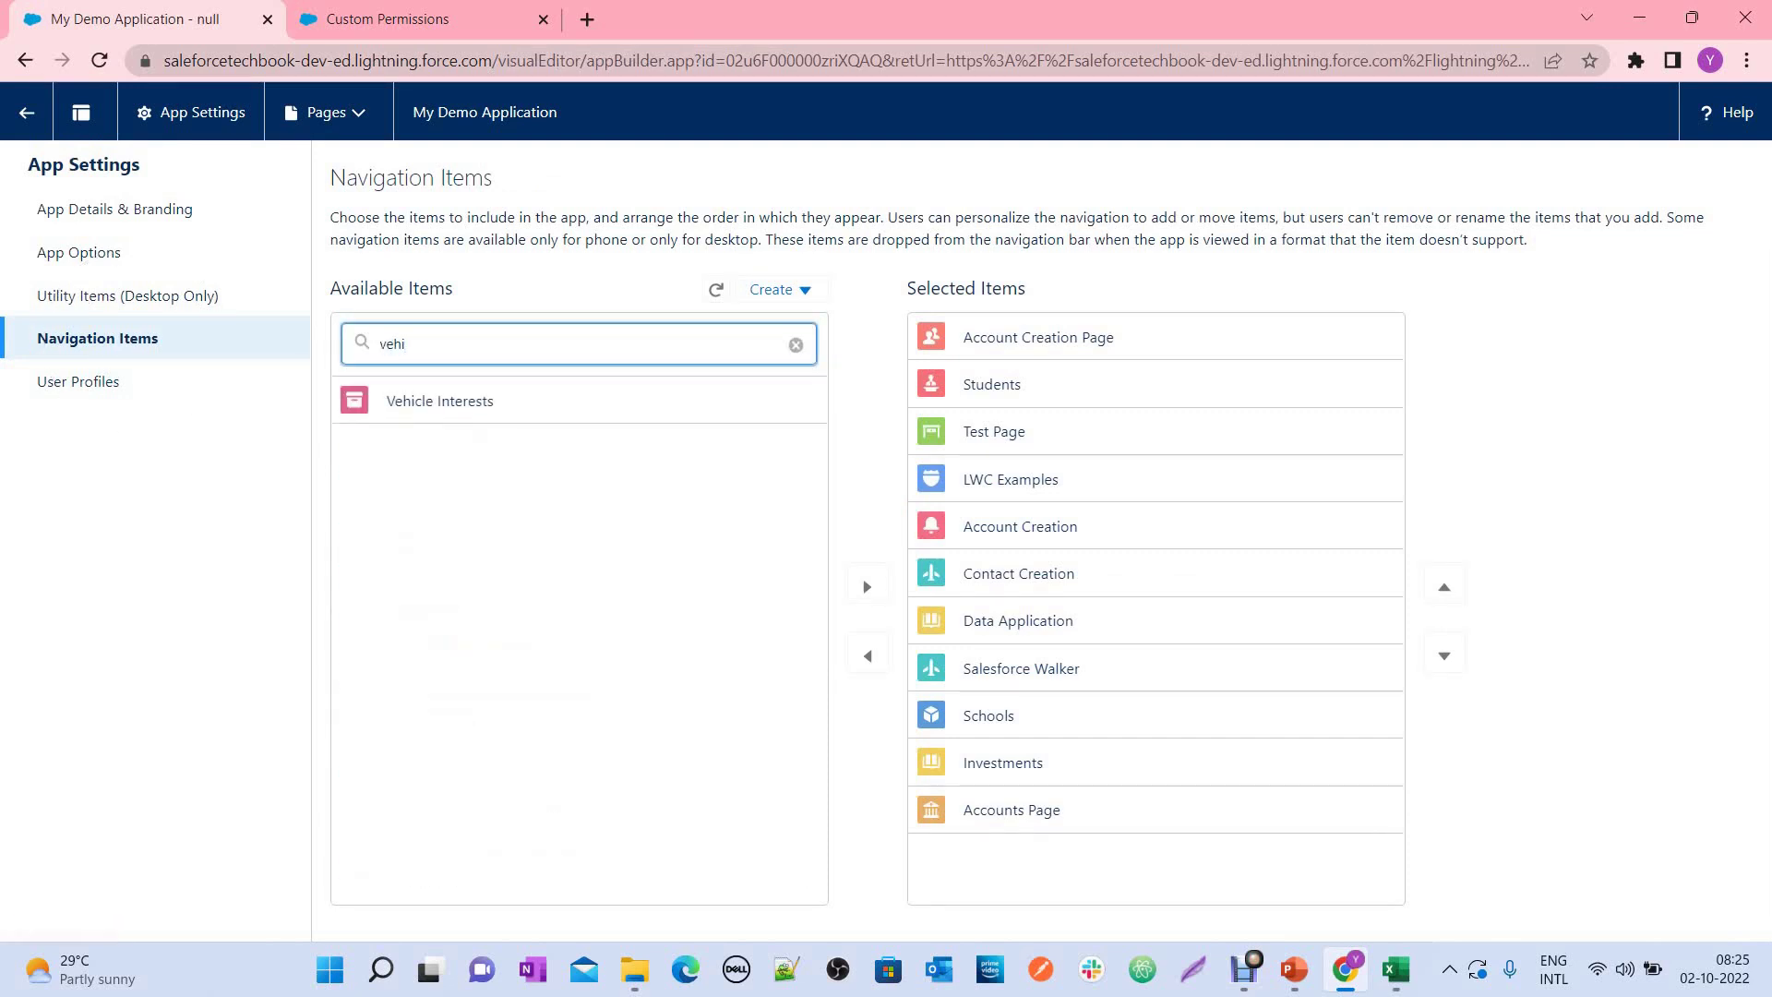
{"action": "left_click", "coordinate": [440, 400]}
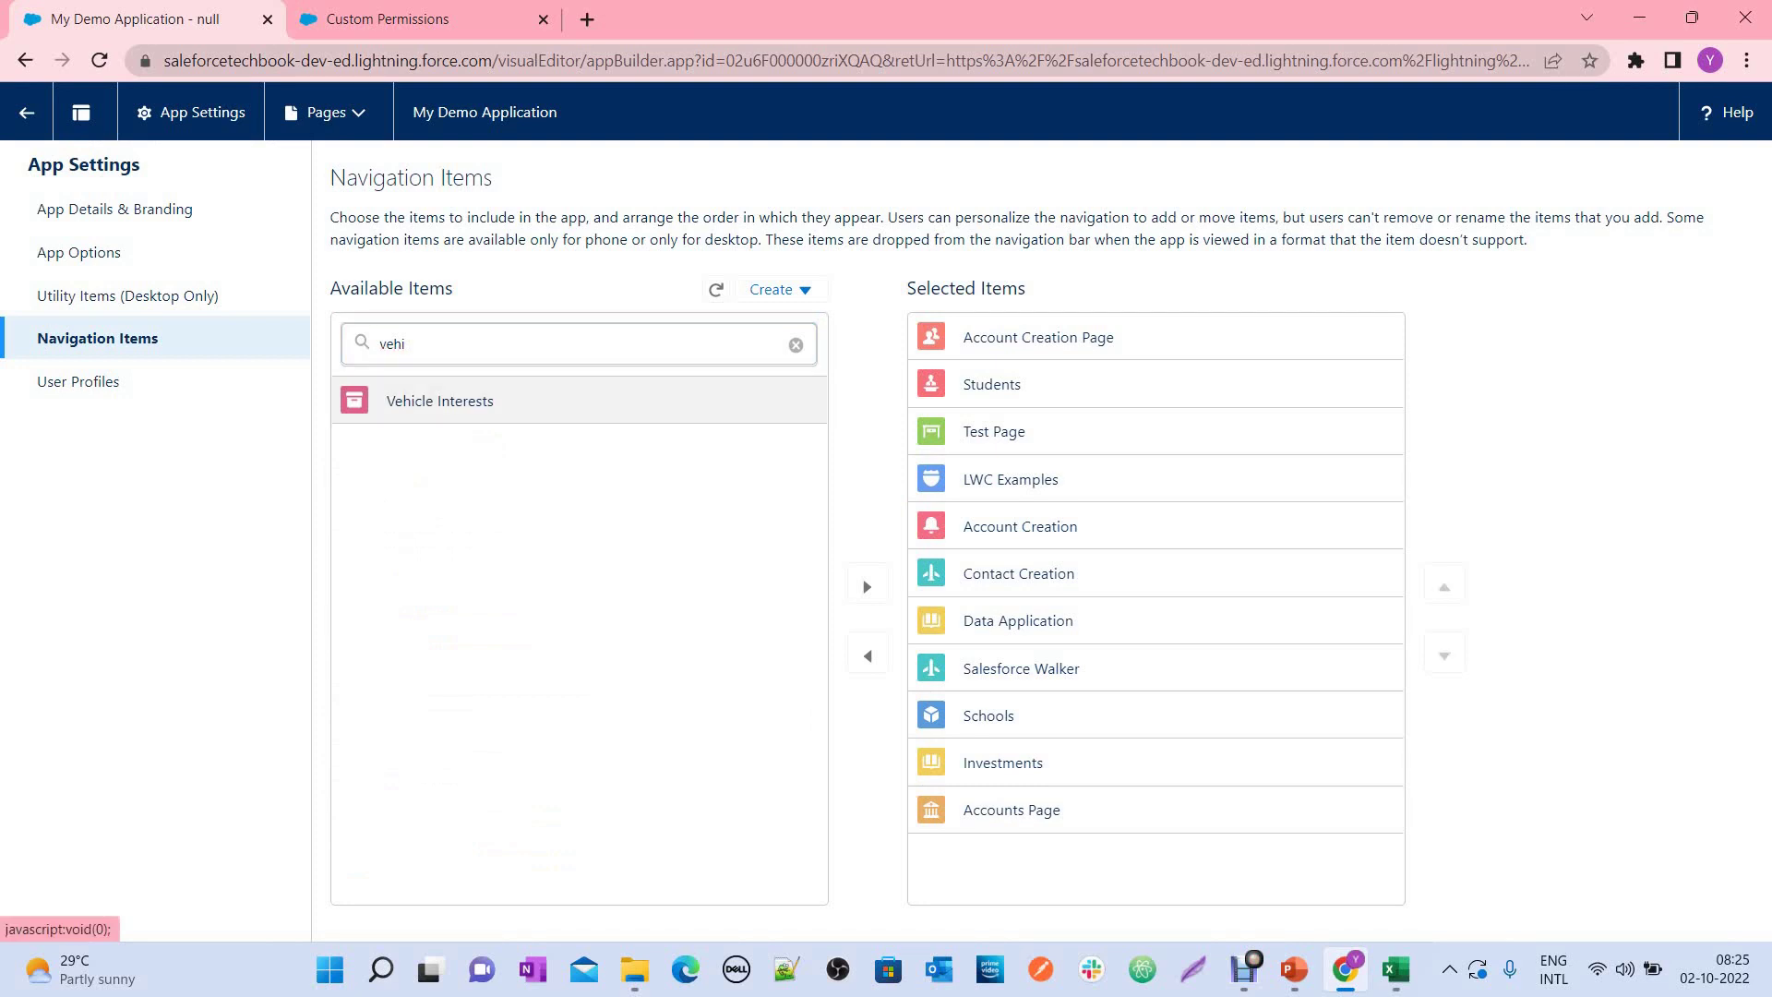
{"action": "left_click", "coordinate": [866, 586]}
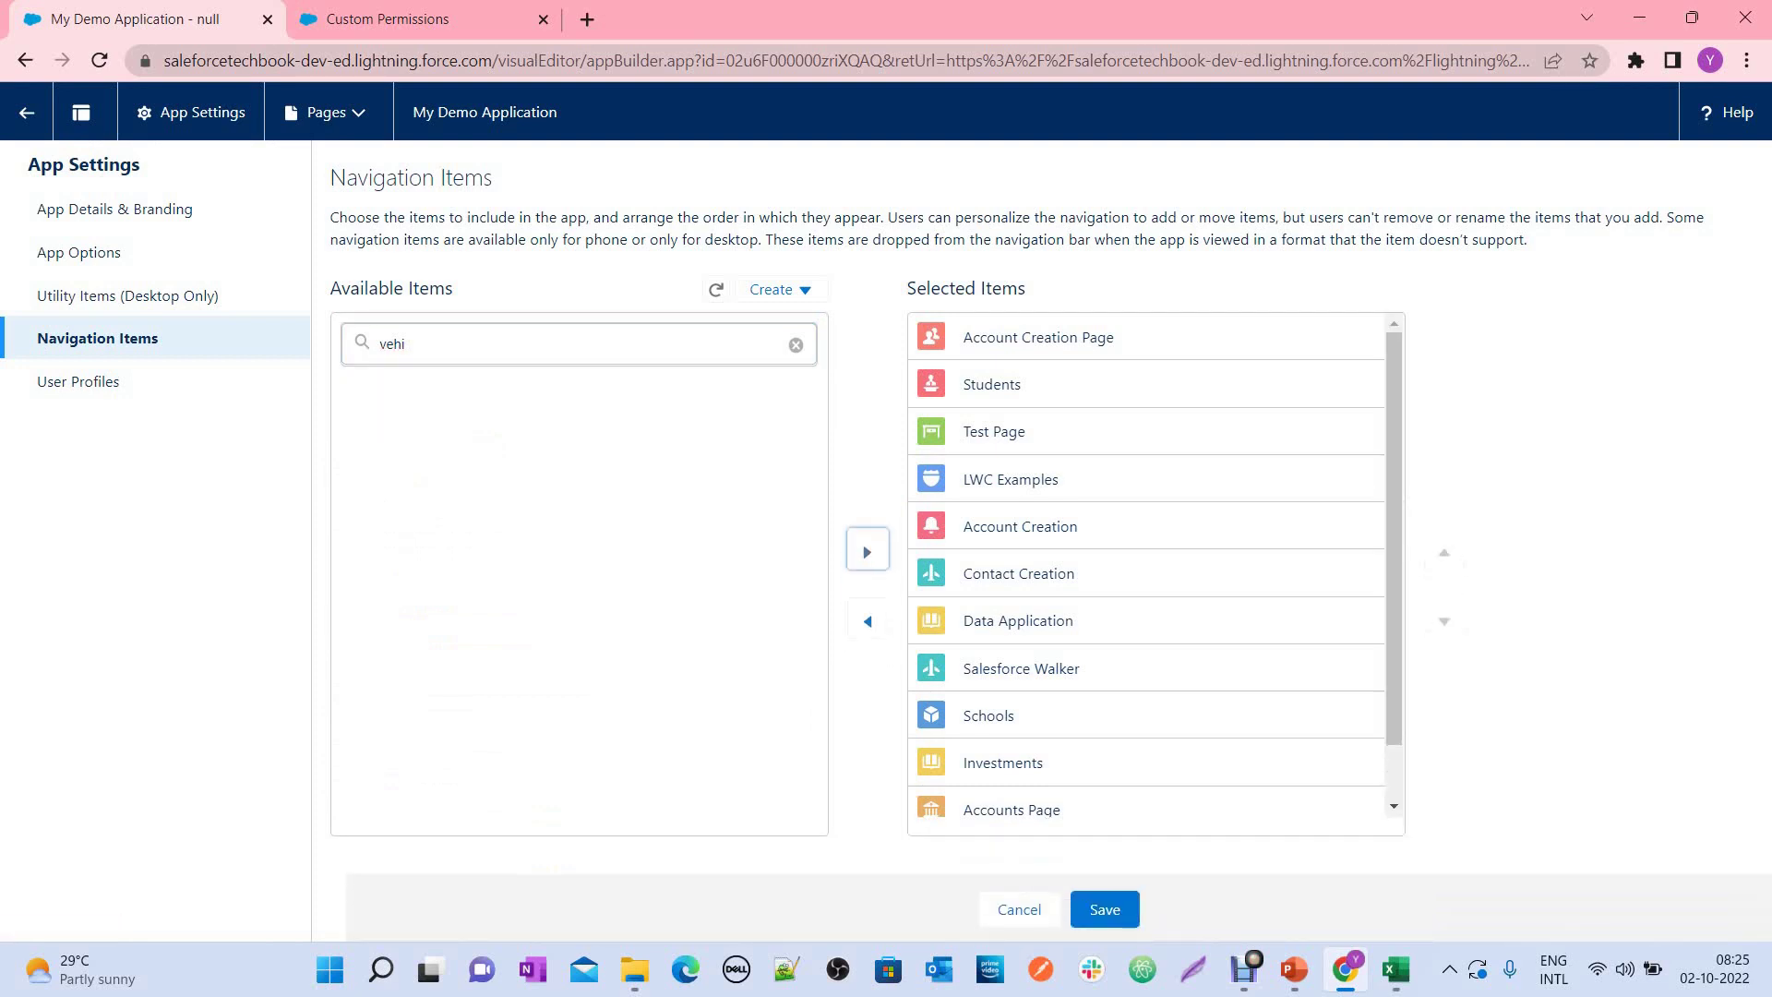
Step: Move Vehicle Interests up in the selected navigation items to directly below Students and save the app
{"action": "left_click", "coordinate": [1016, 794]}
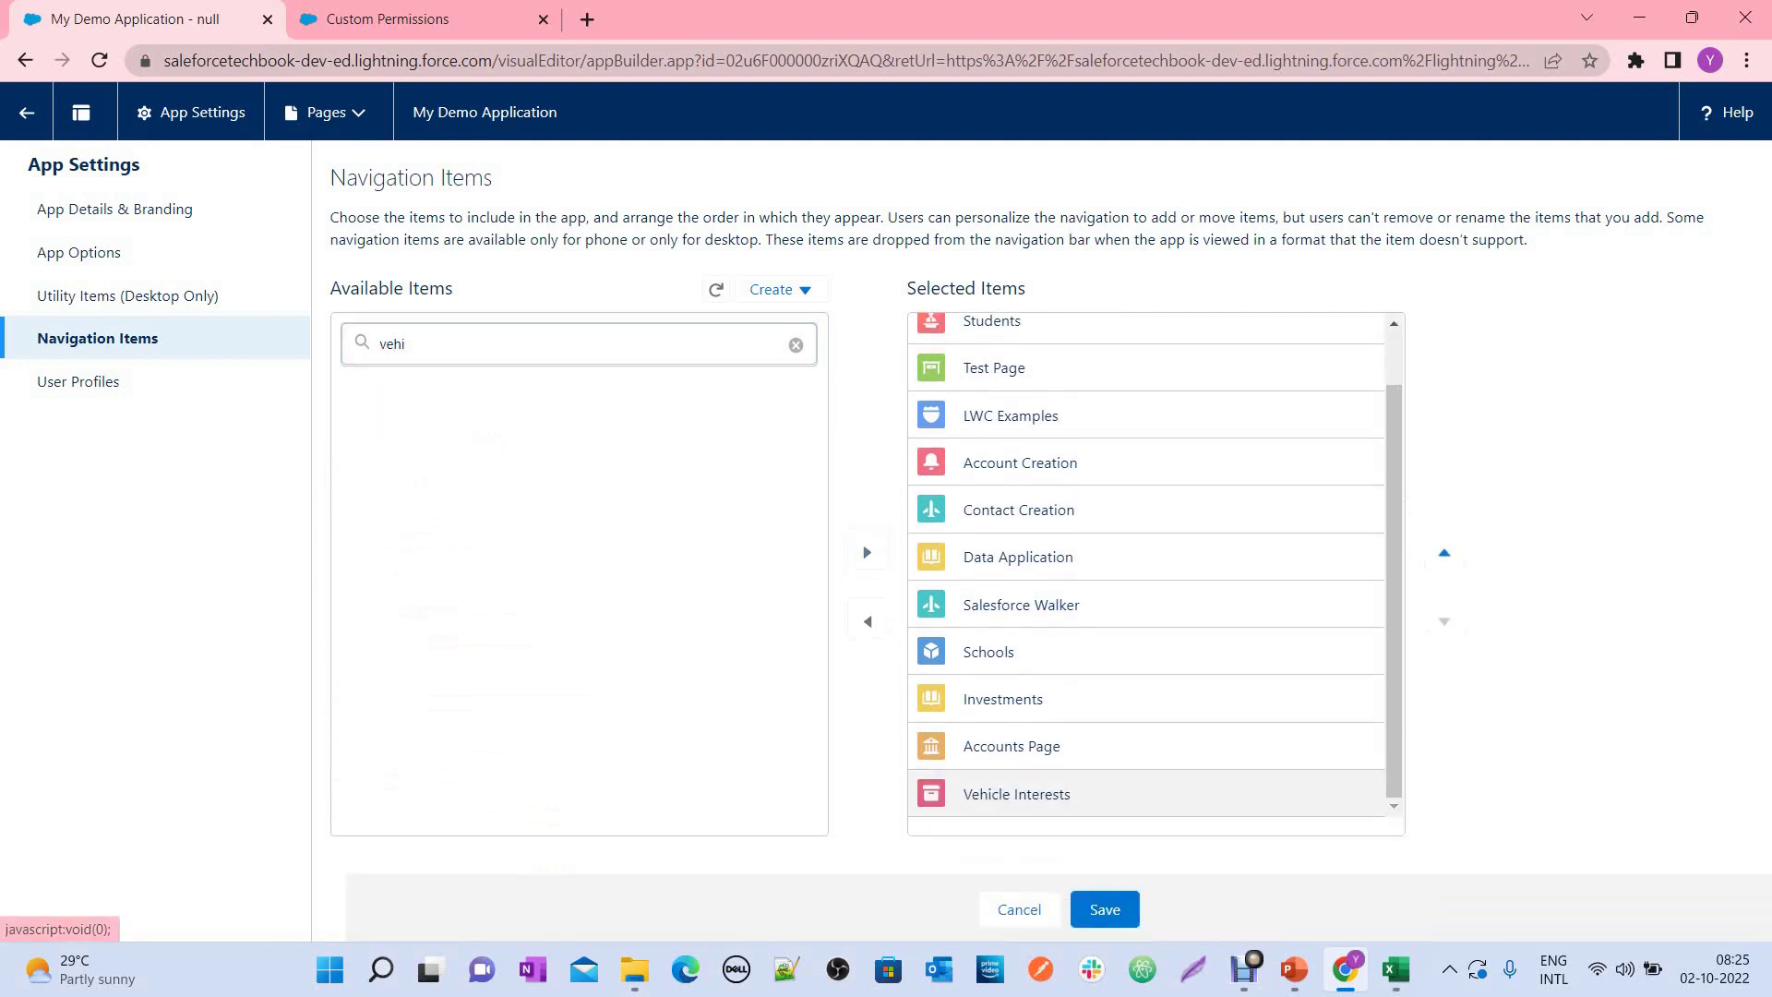
{"action": "left_click", "coordinate": [1444, 551]}
{"action": "key", "text": "Return"}
{"action": "key", "text": "Return"}
{"action": "key", "text": "Return"}
{"action": "key", "text": "Return"}
{"action": "key", "text": "Return"}
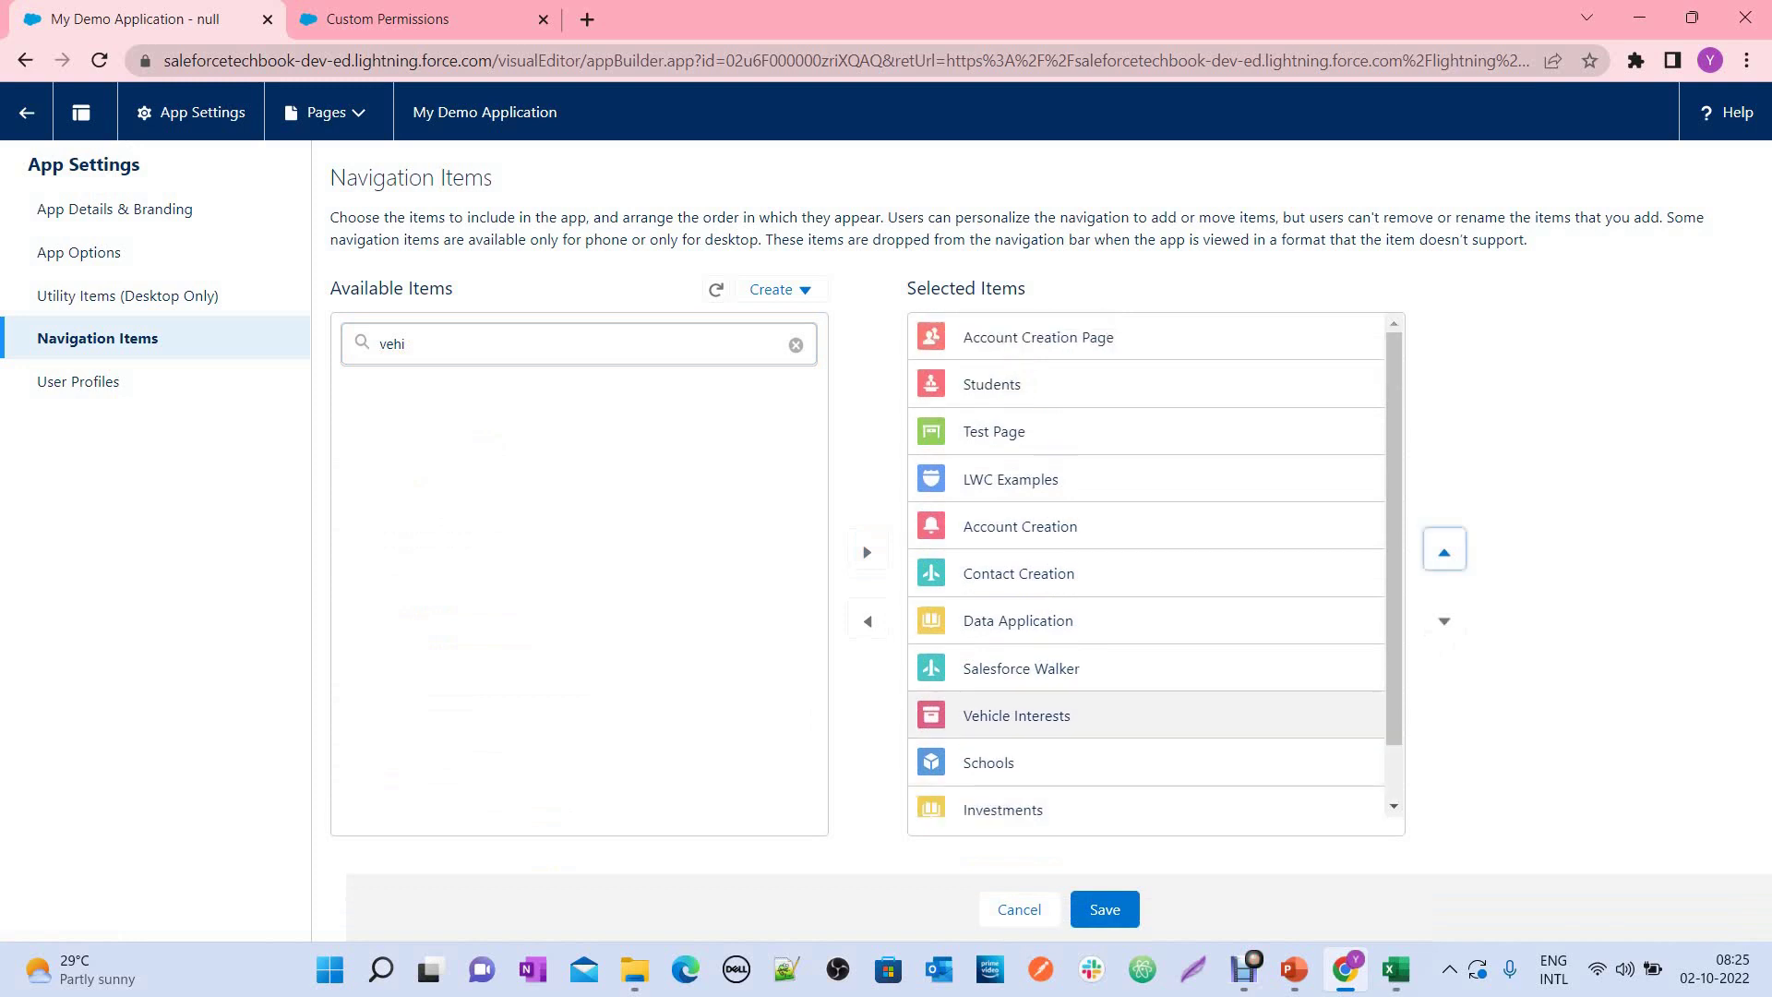
{"action": "key", "text": "Return"}
{"action": "key", "text": "Return"}
{"action": "key", "text": "Return"}
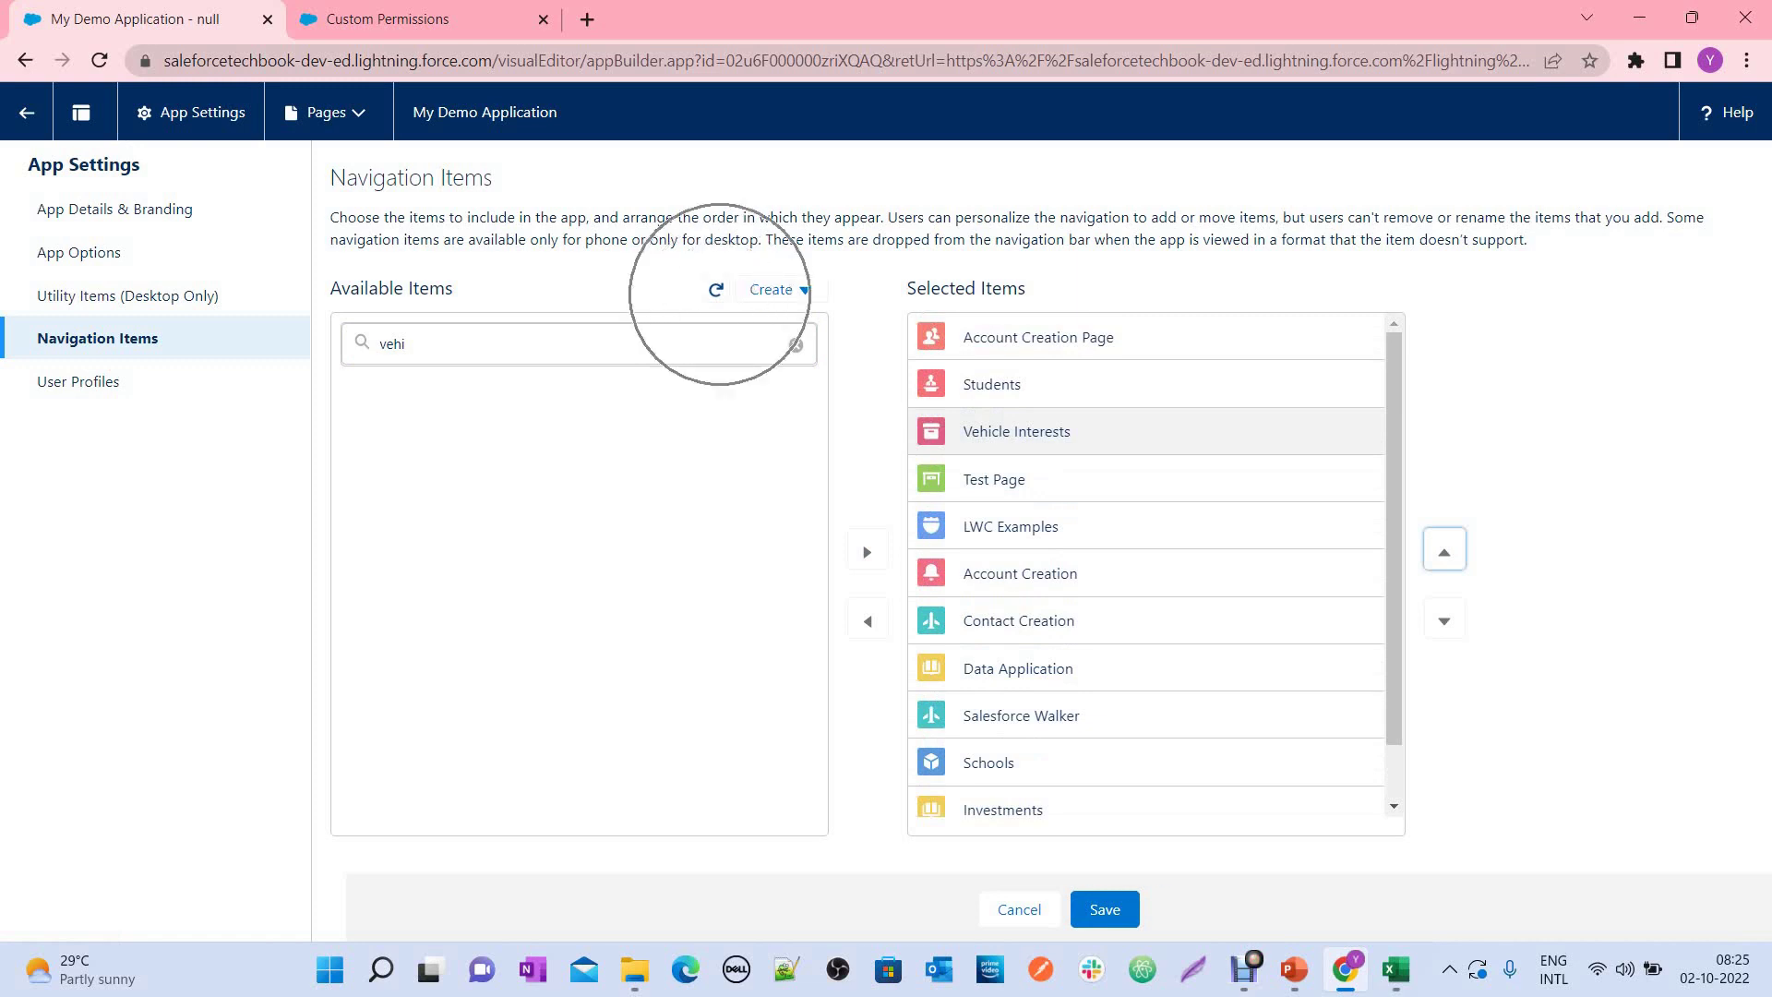
{"action": "left_click", "coordinate": [1104, 909]}
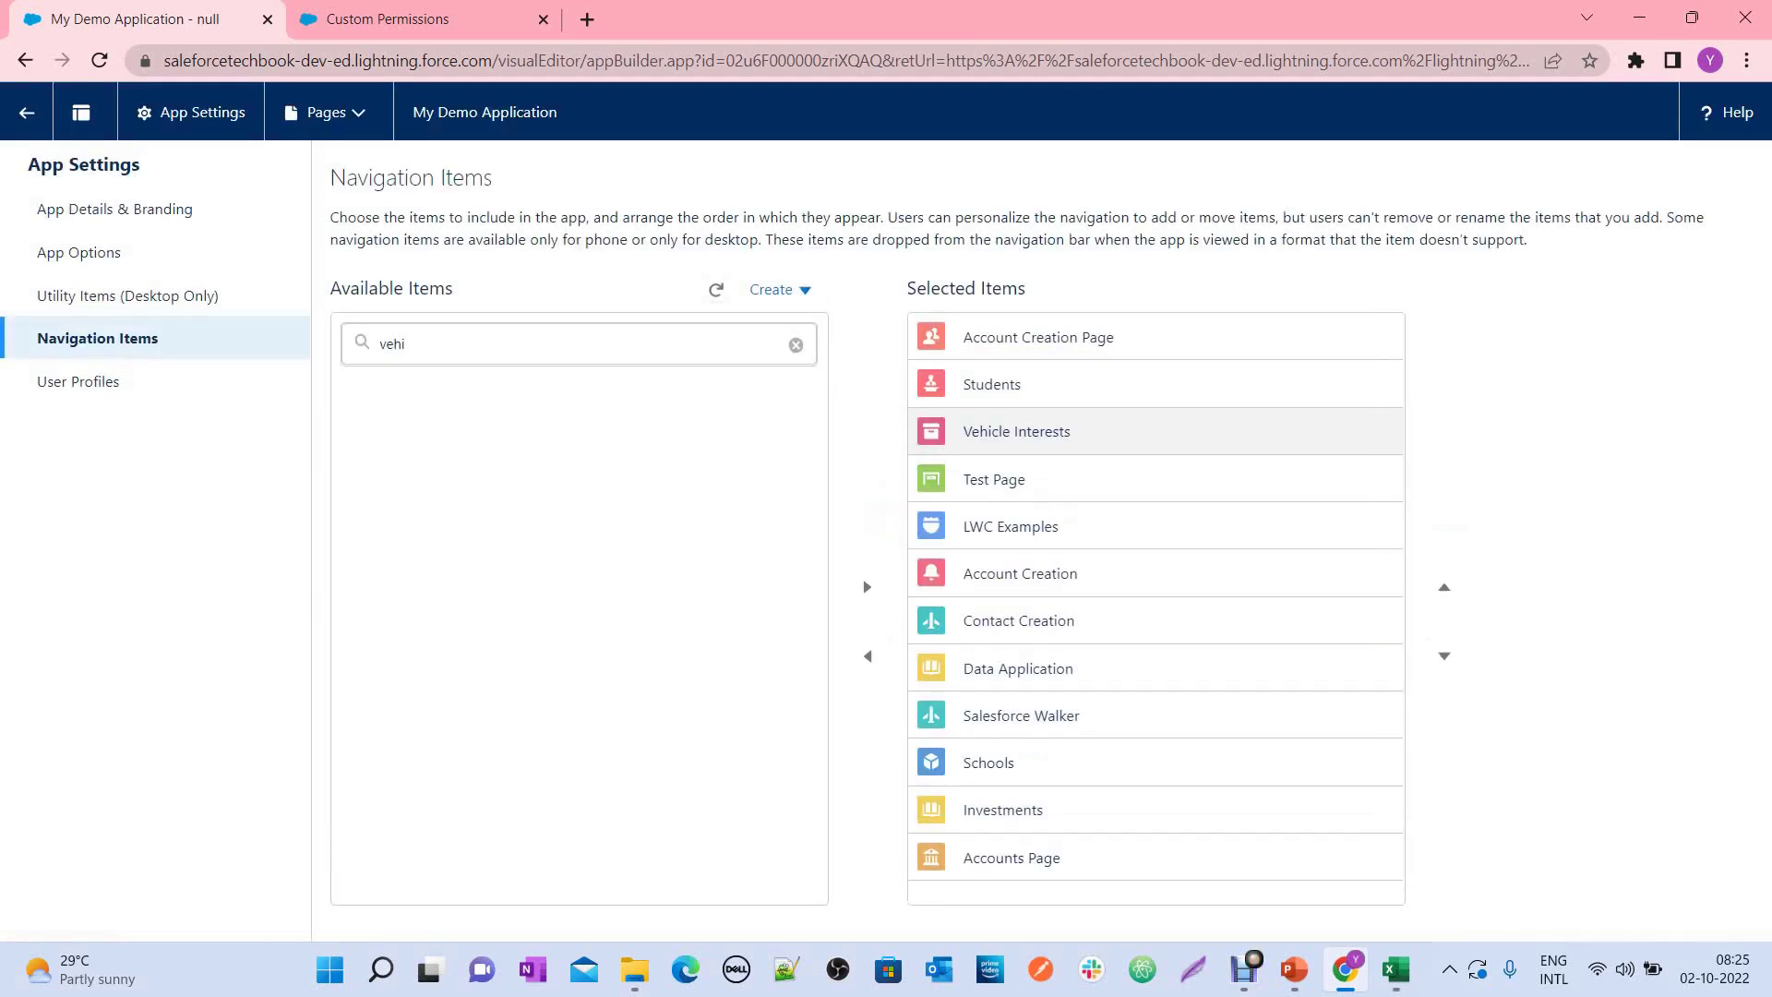
Step: Leave the app settings, launch My Demo Application and check its additional navigation items
{"action": "left_click", "coordinate": [27, 112]}
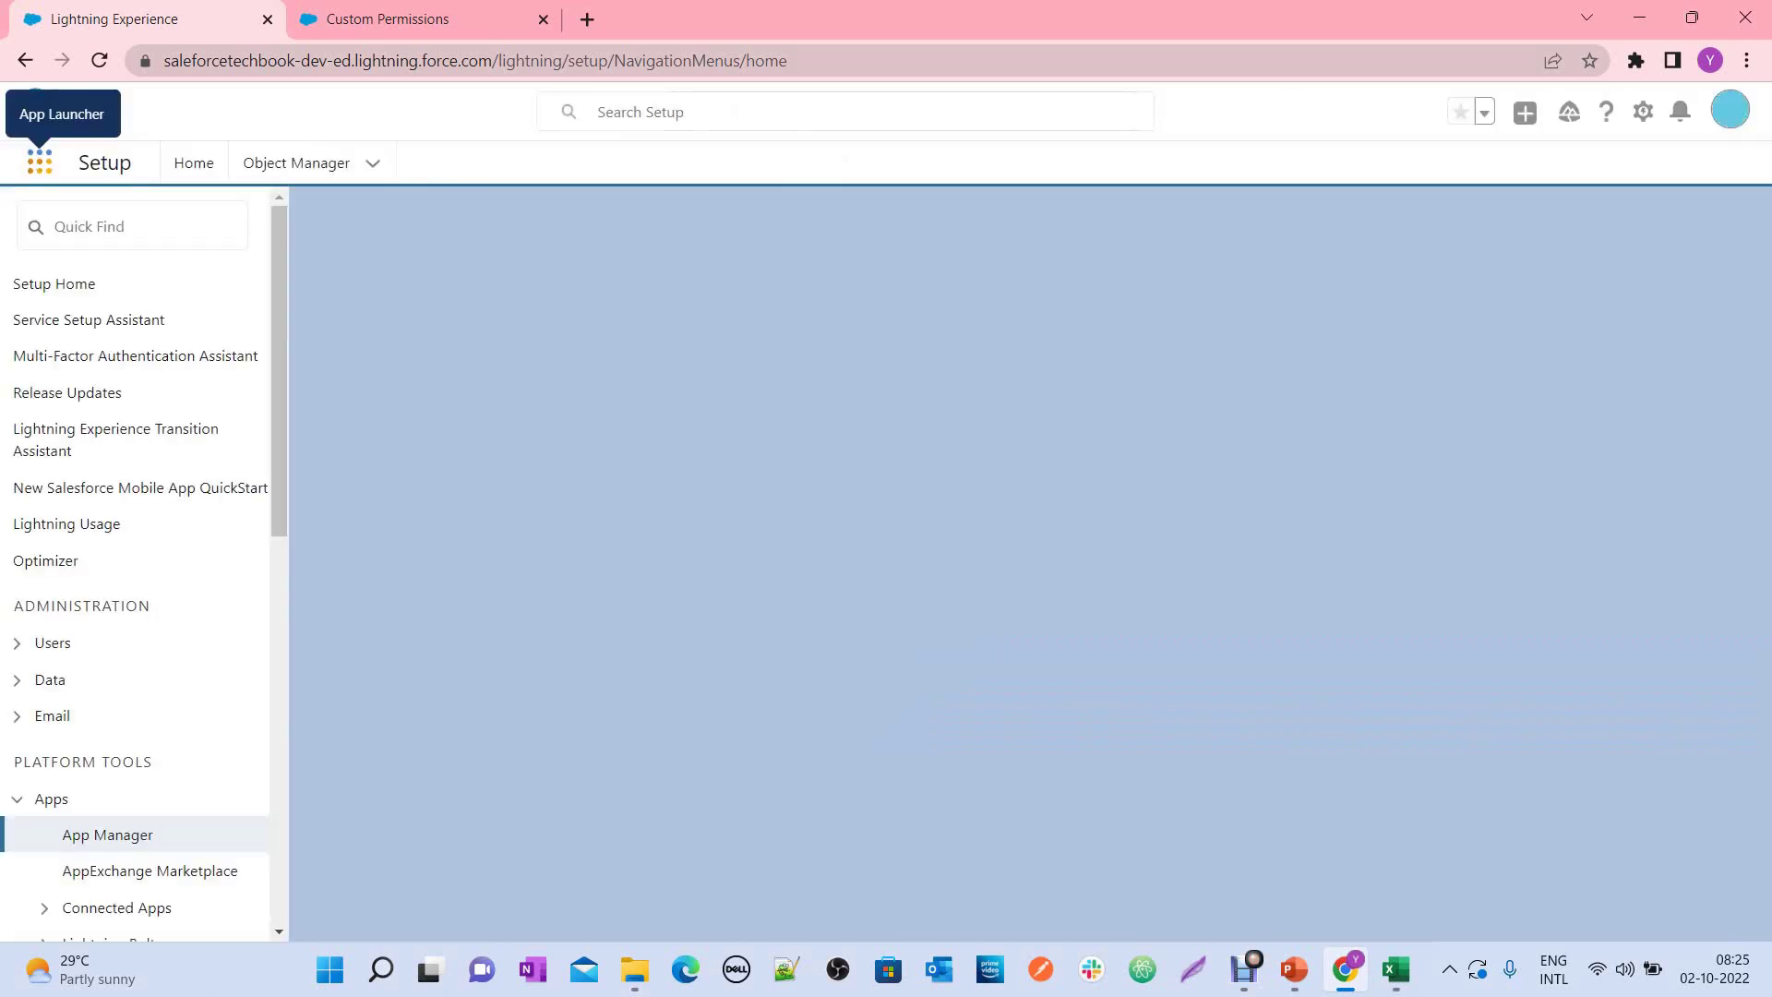
{"action": "left_click", "coordinate": [39, 163]}
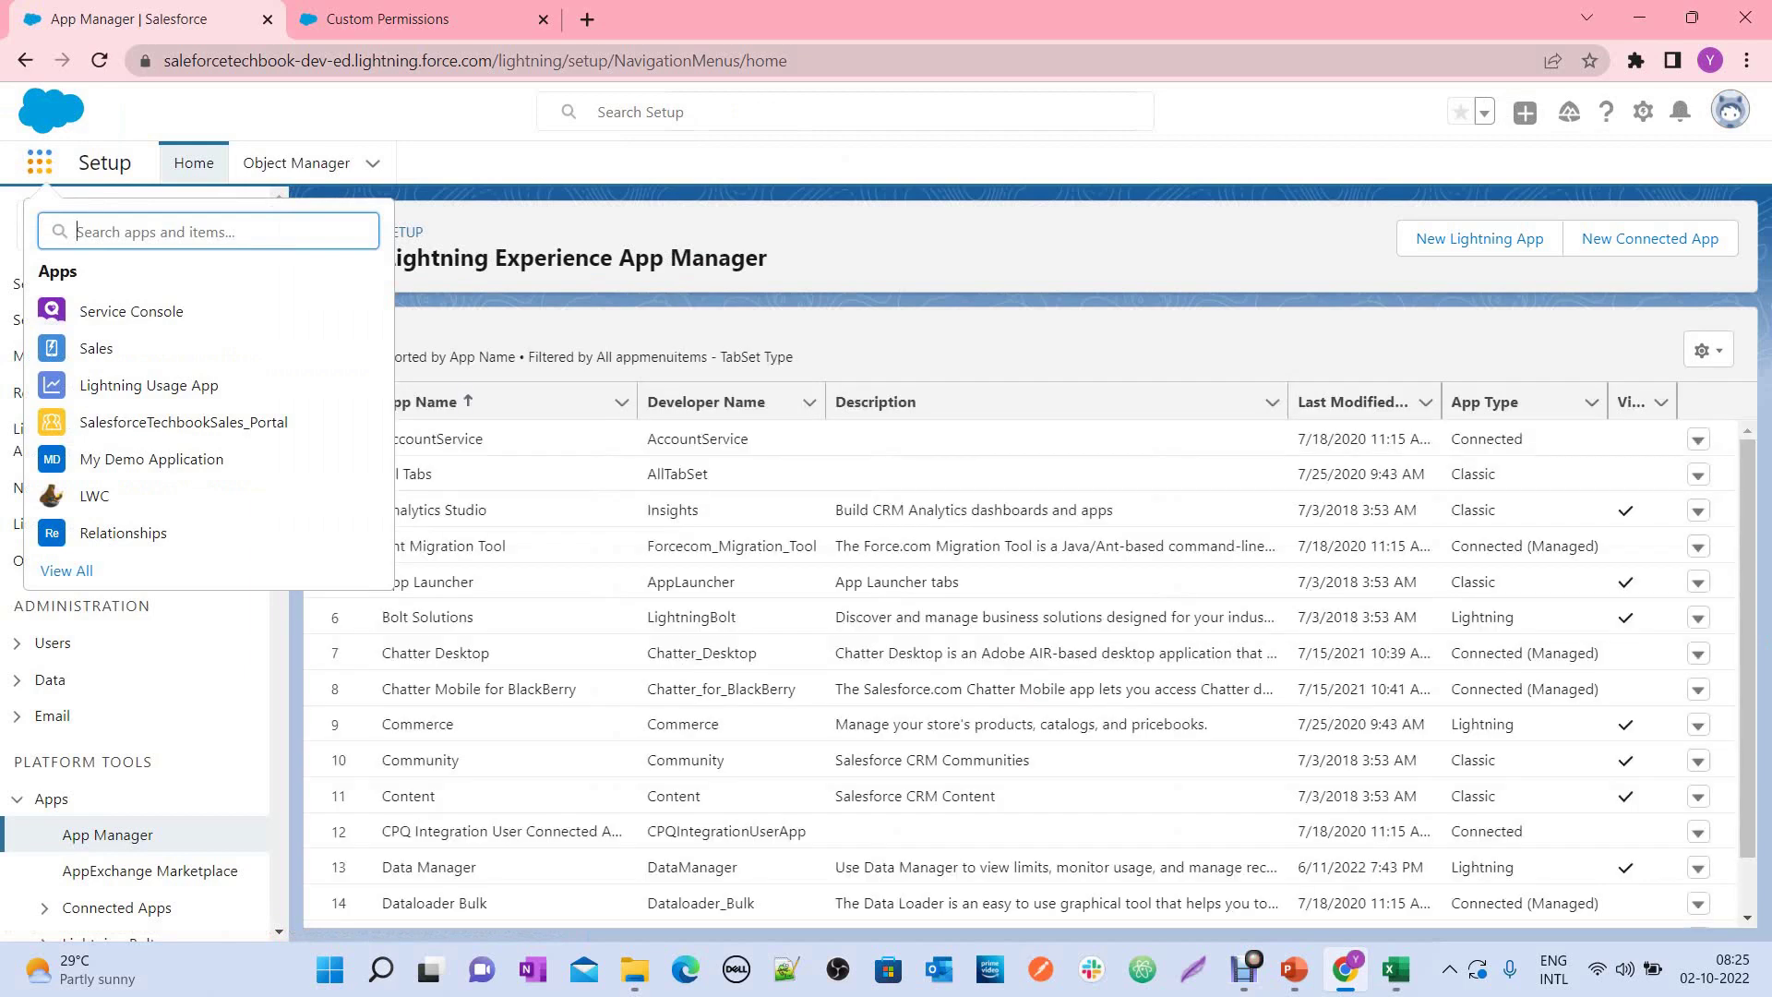
{"action": "left_click", "coordinate": [152, 459]}
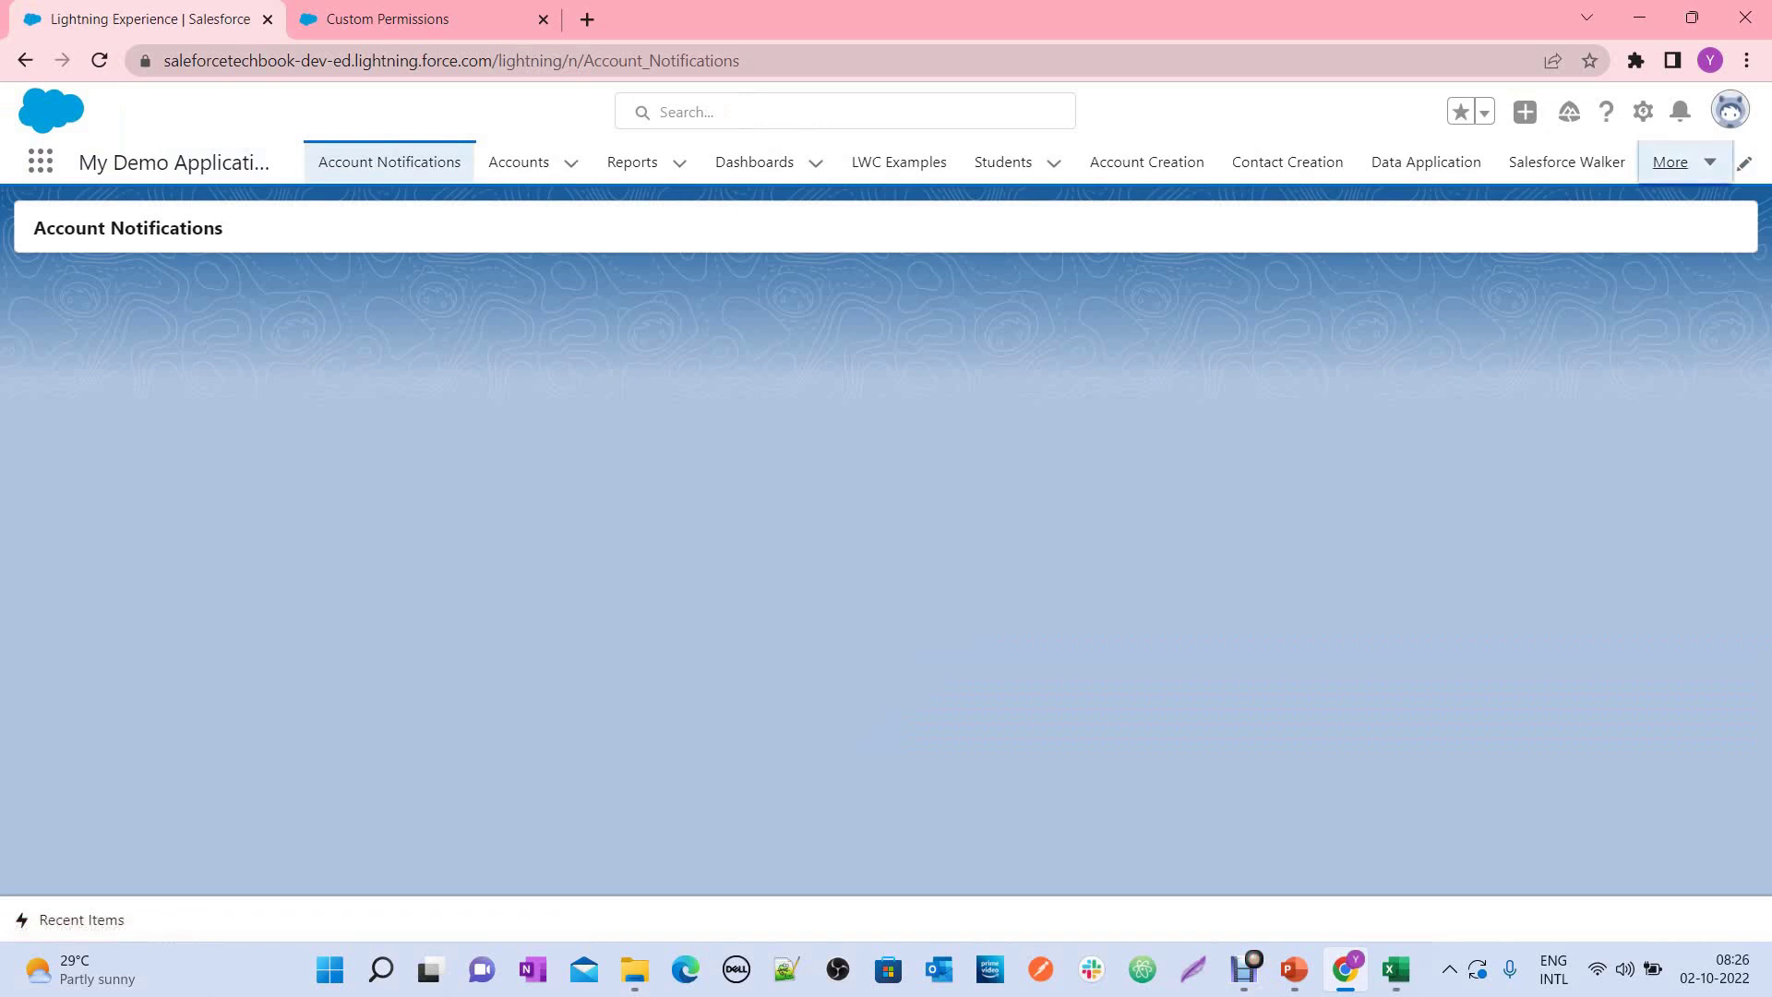
{"action": "left_click", "coordinate": [1672, 162]}
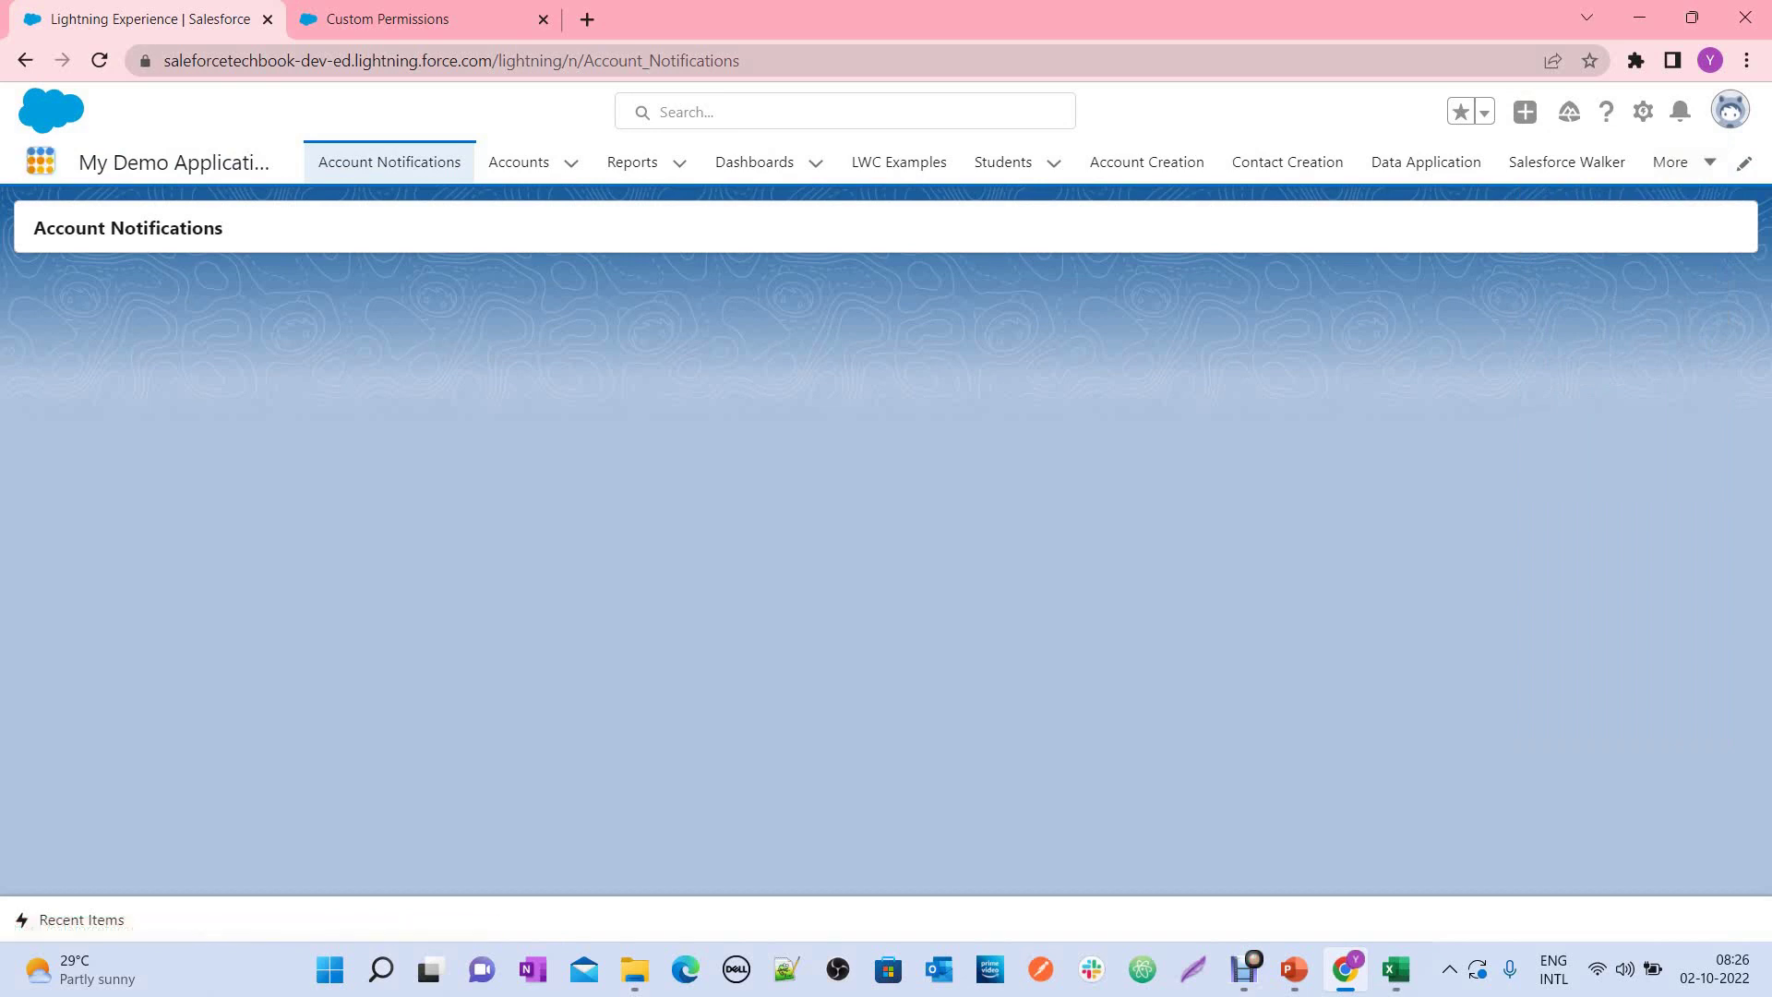
{"action": "left_click", "coordinate": [41, 162]}
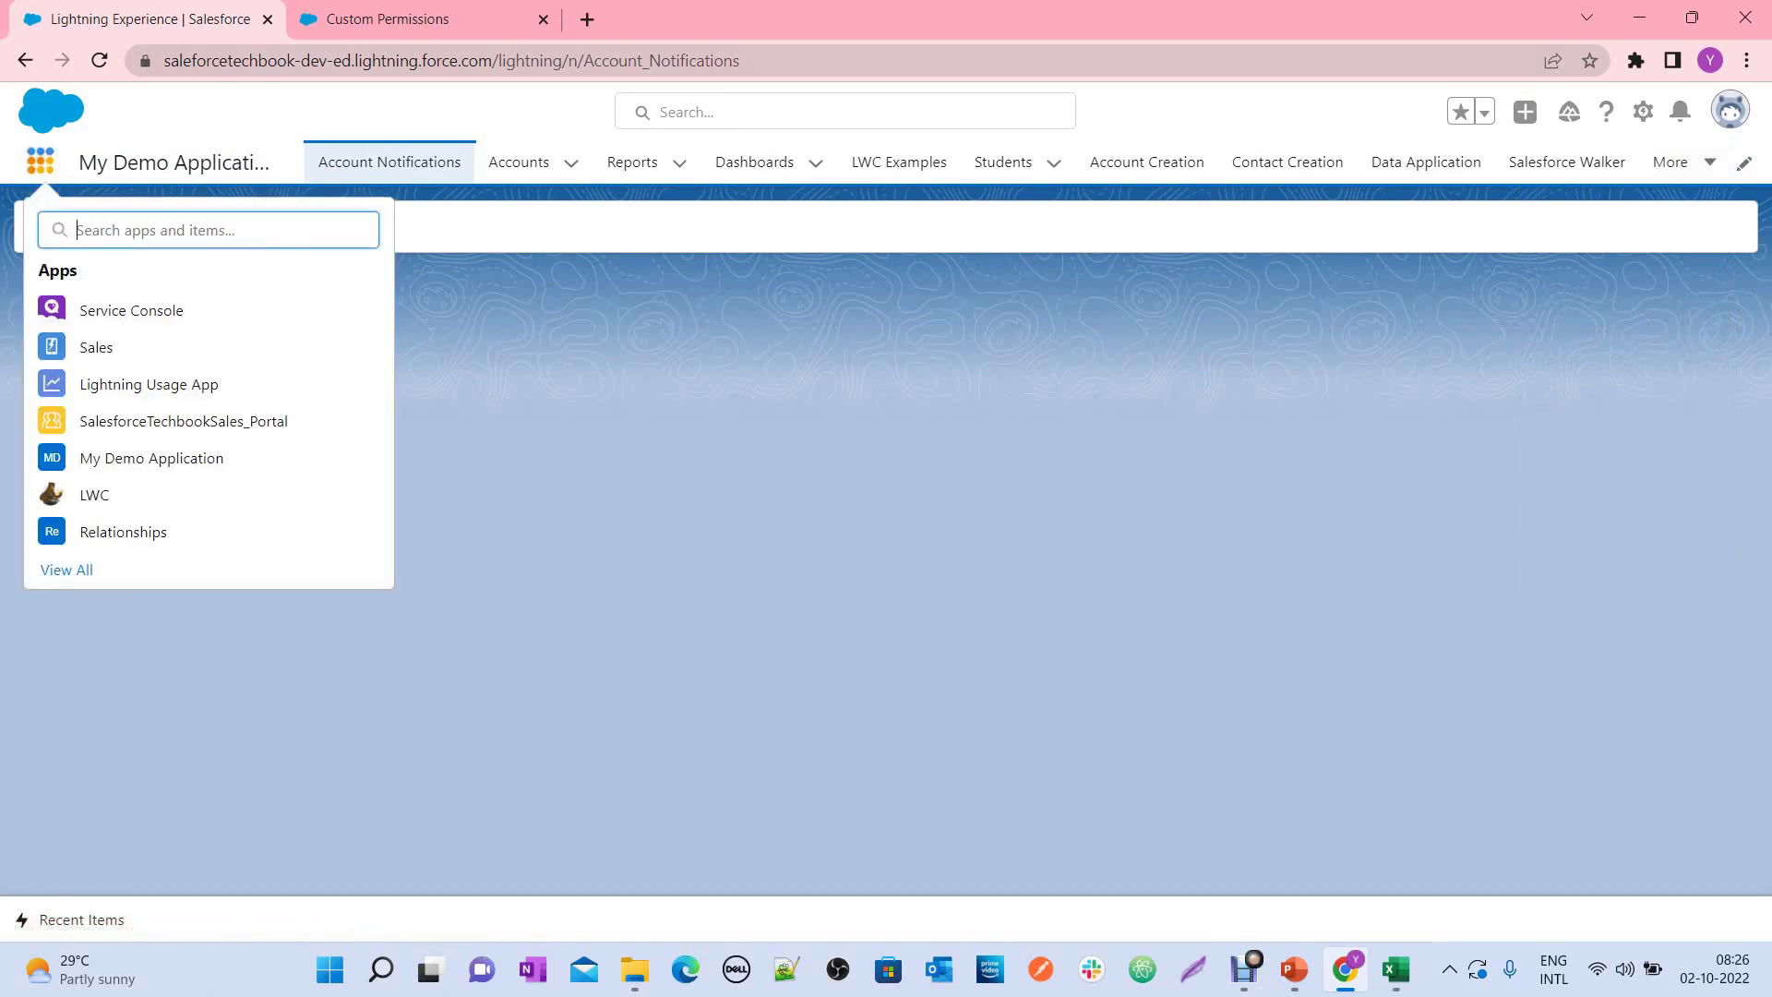
{"action": "key", "text": "Escape"}
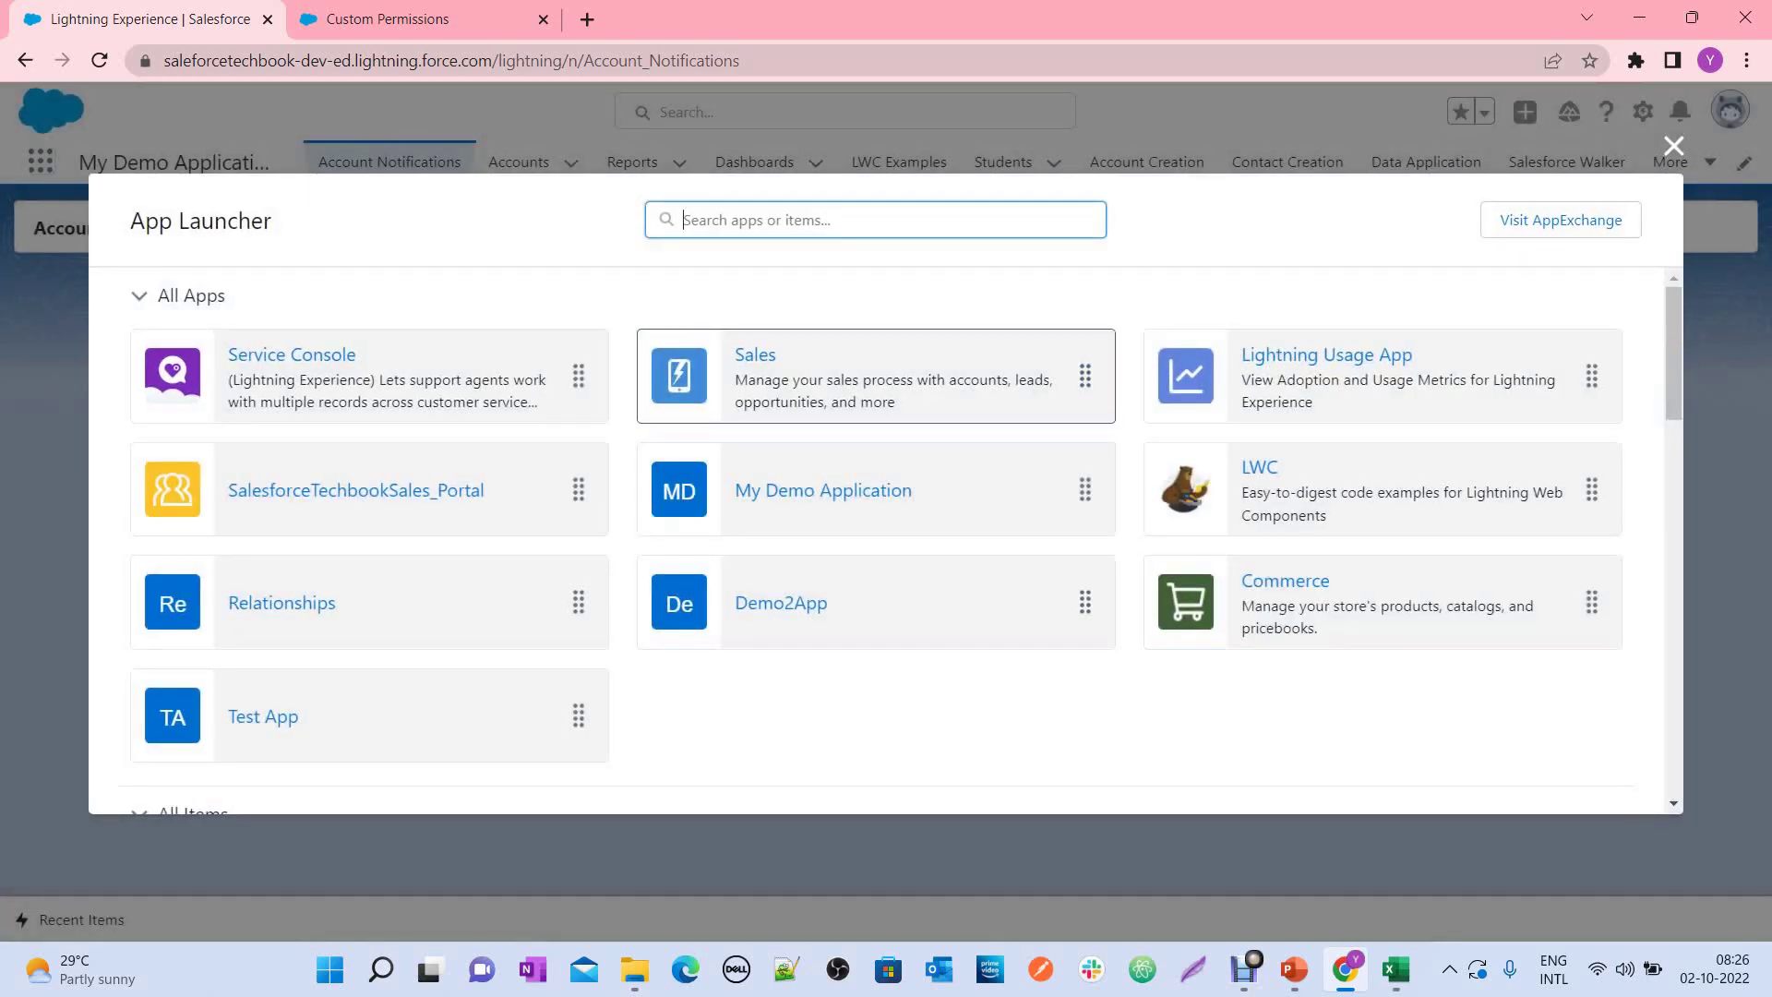
{"action": "left_click", "coordinate": [1673, 145]}
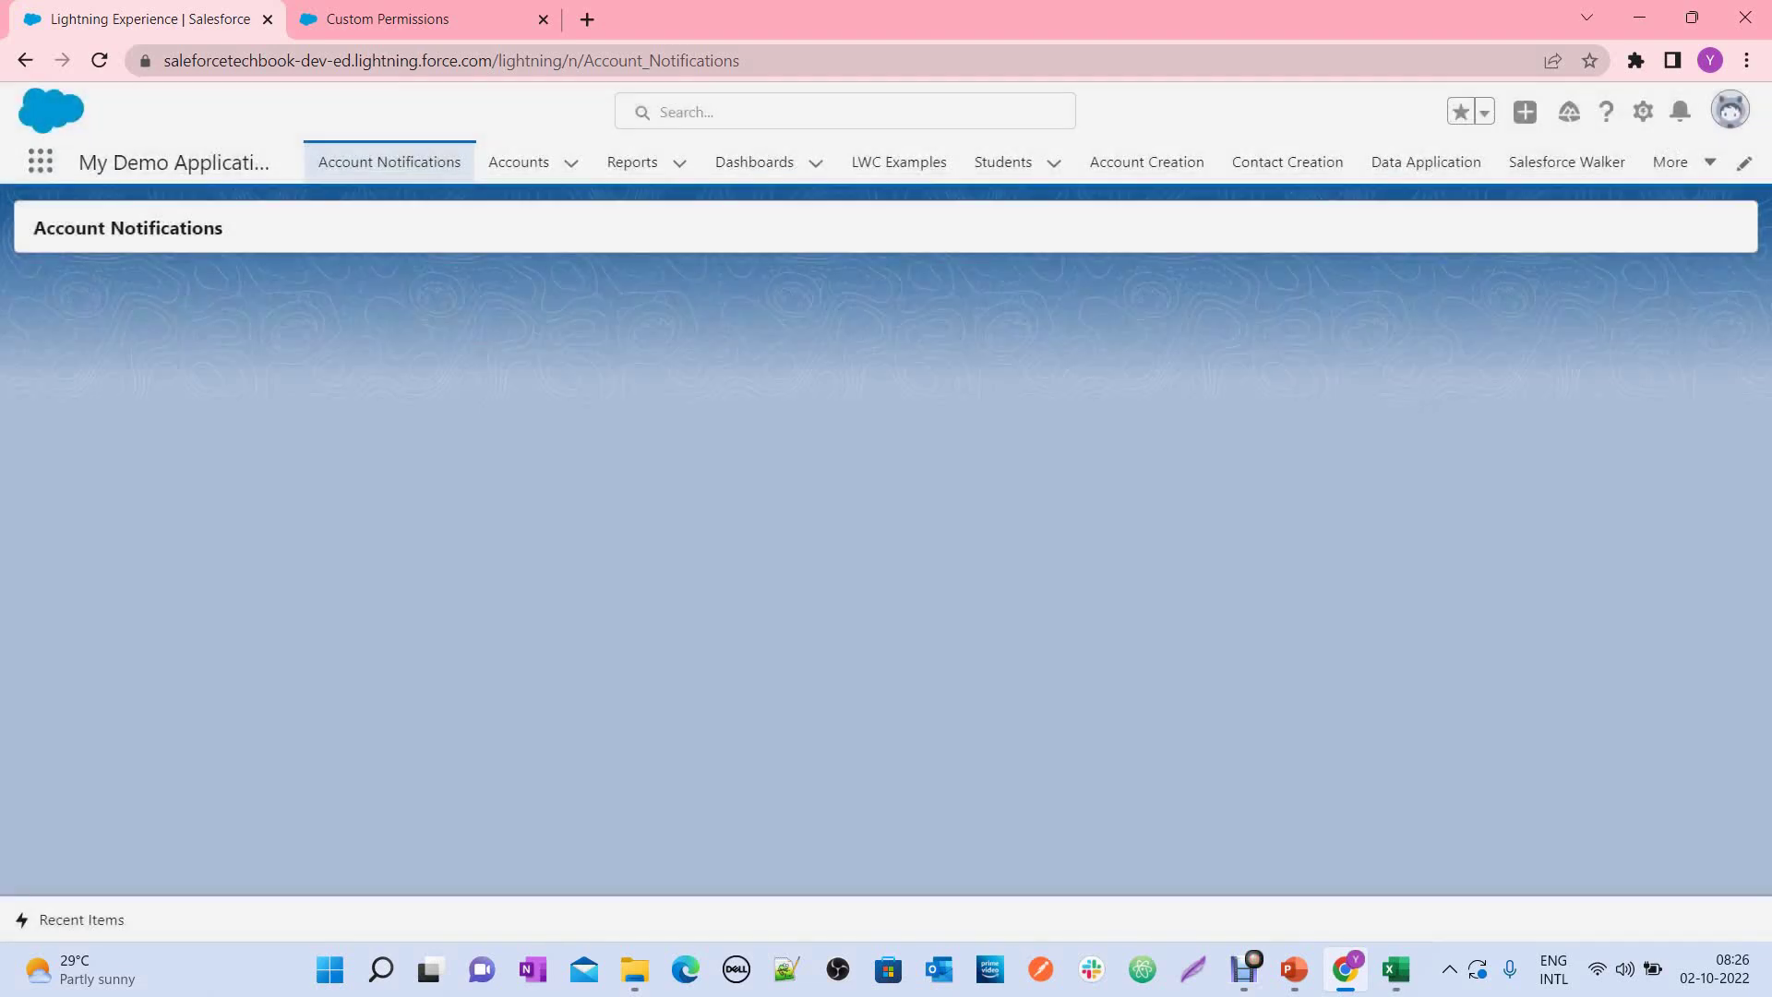
Step: Open Vehicle Interests from the app's additional navigation items and display its All Records list view to check the imported records
{"action": "left_click", "coordinate": [1671, 161]}
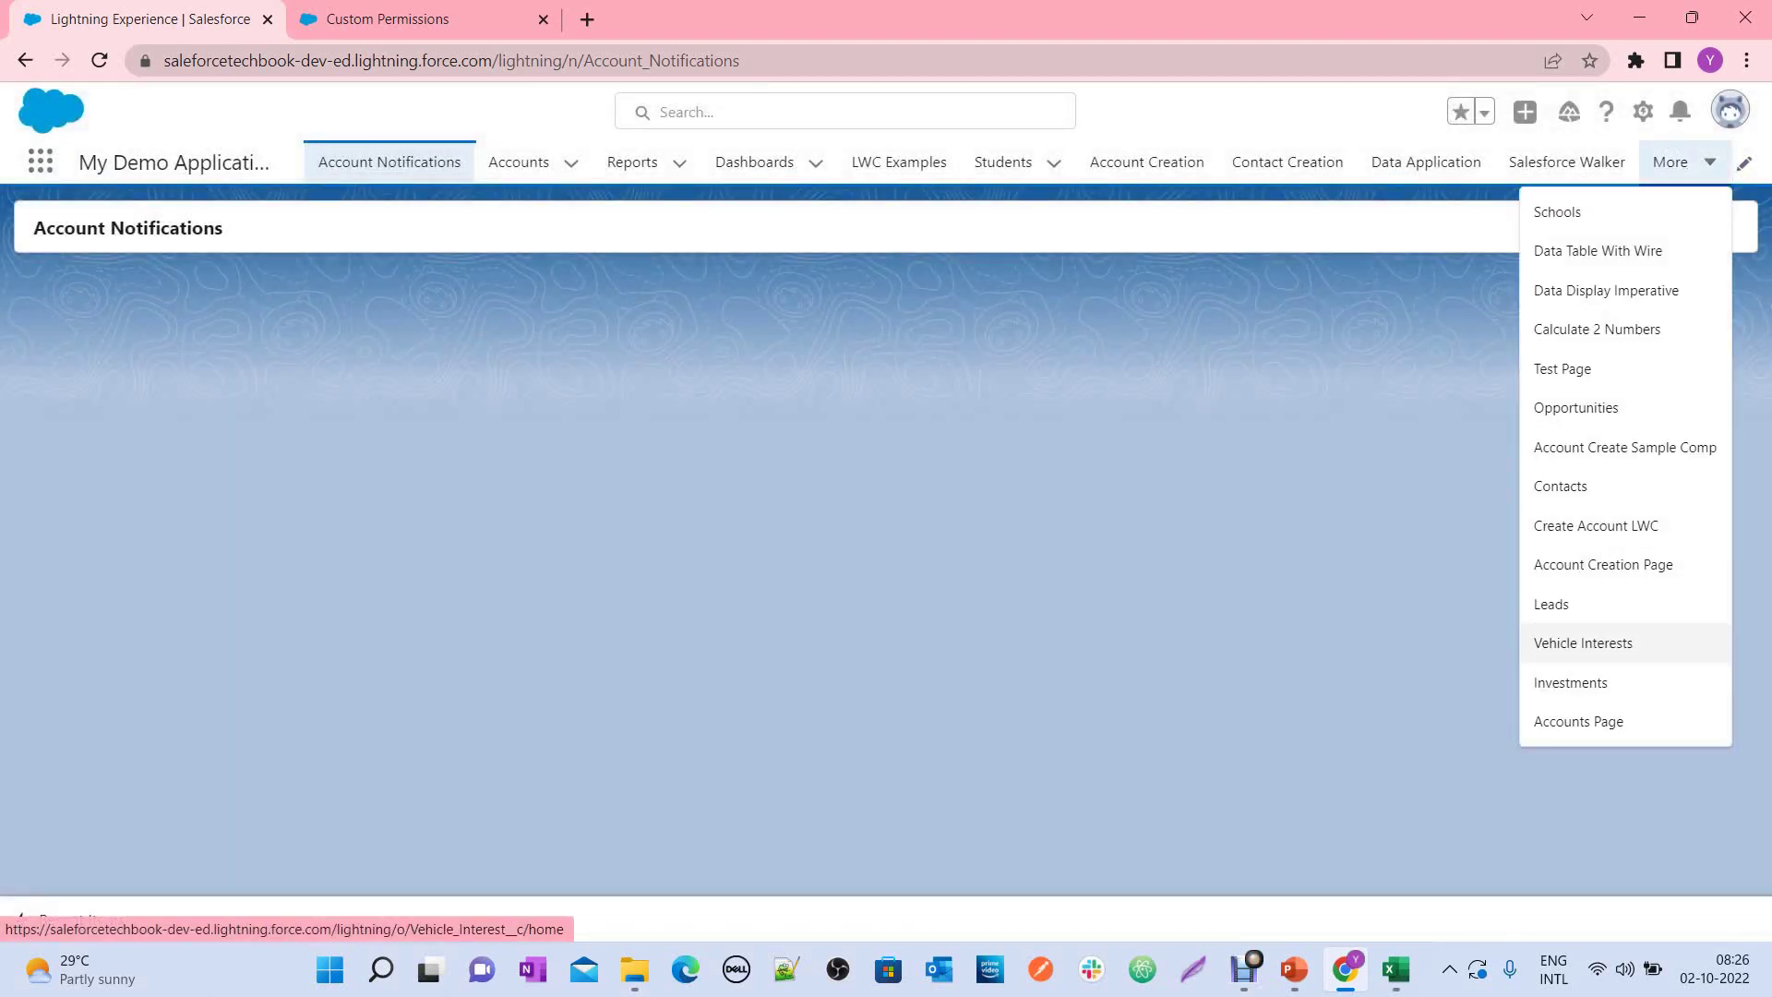
{"action": "left_click", "coordinate": [1626, 646]}
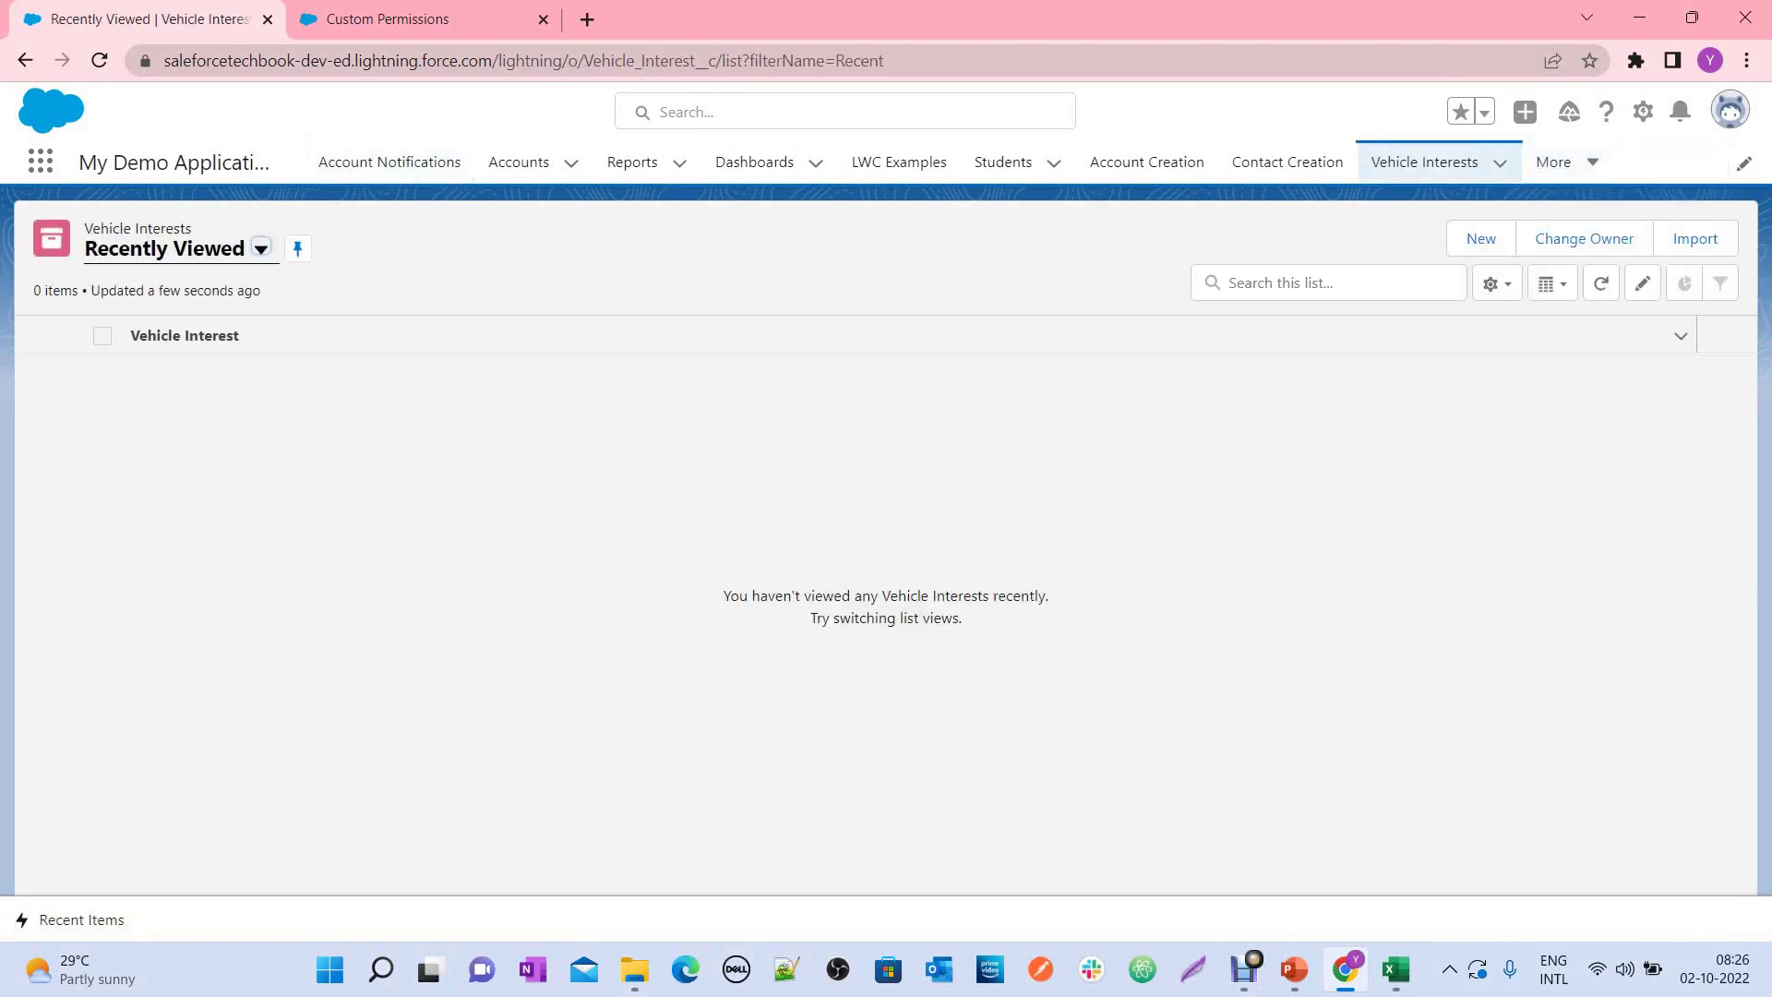
{"action": "left_click", "coordinate": [261, 249]}
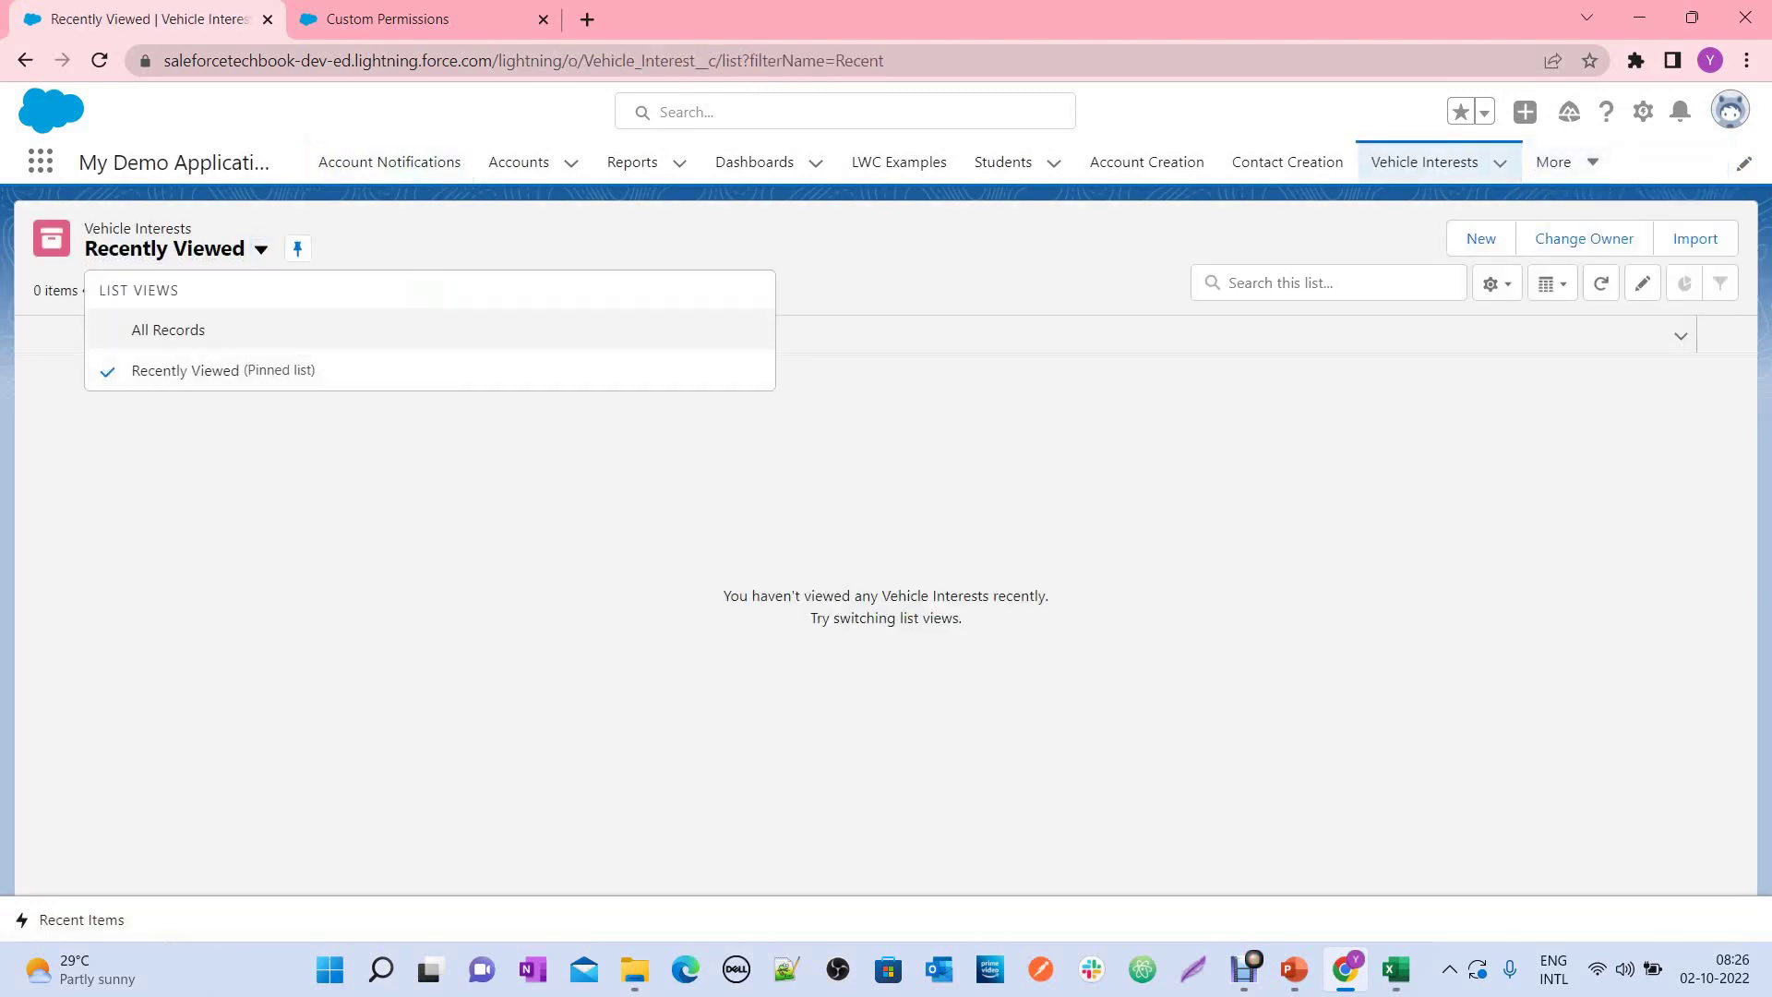
{"action": "left_click", "coordinate": [147, 330]}
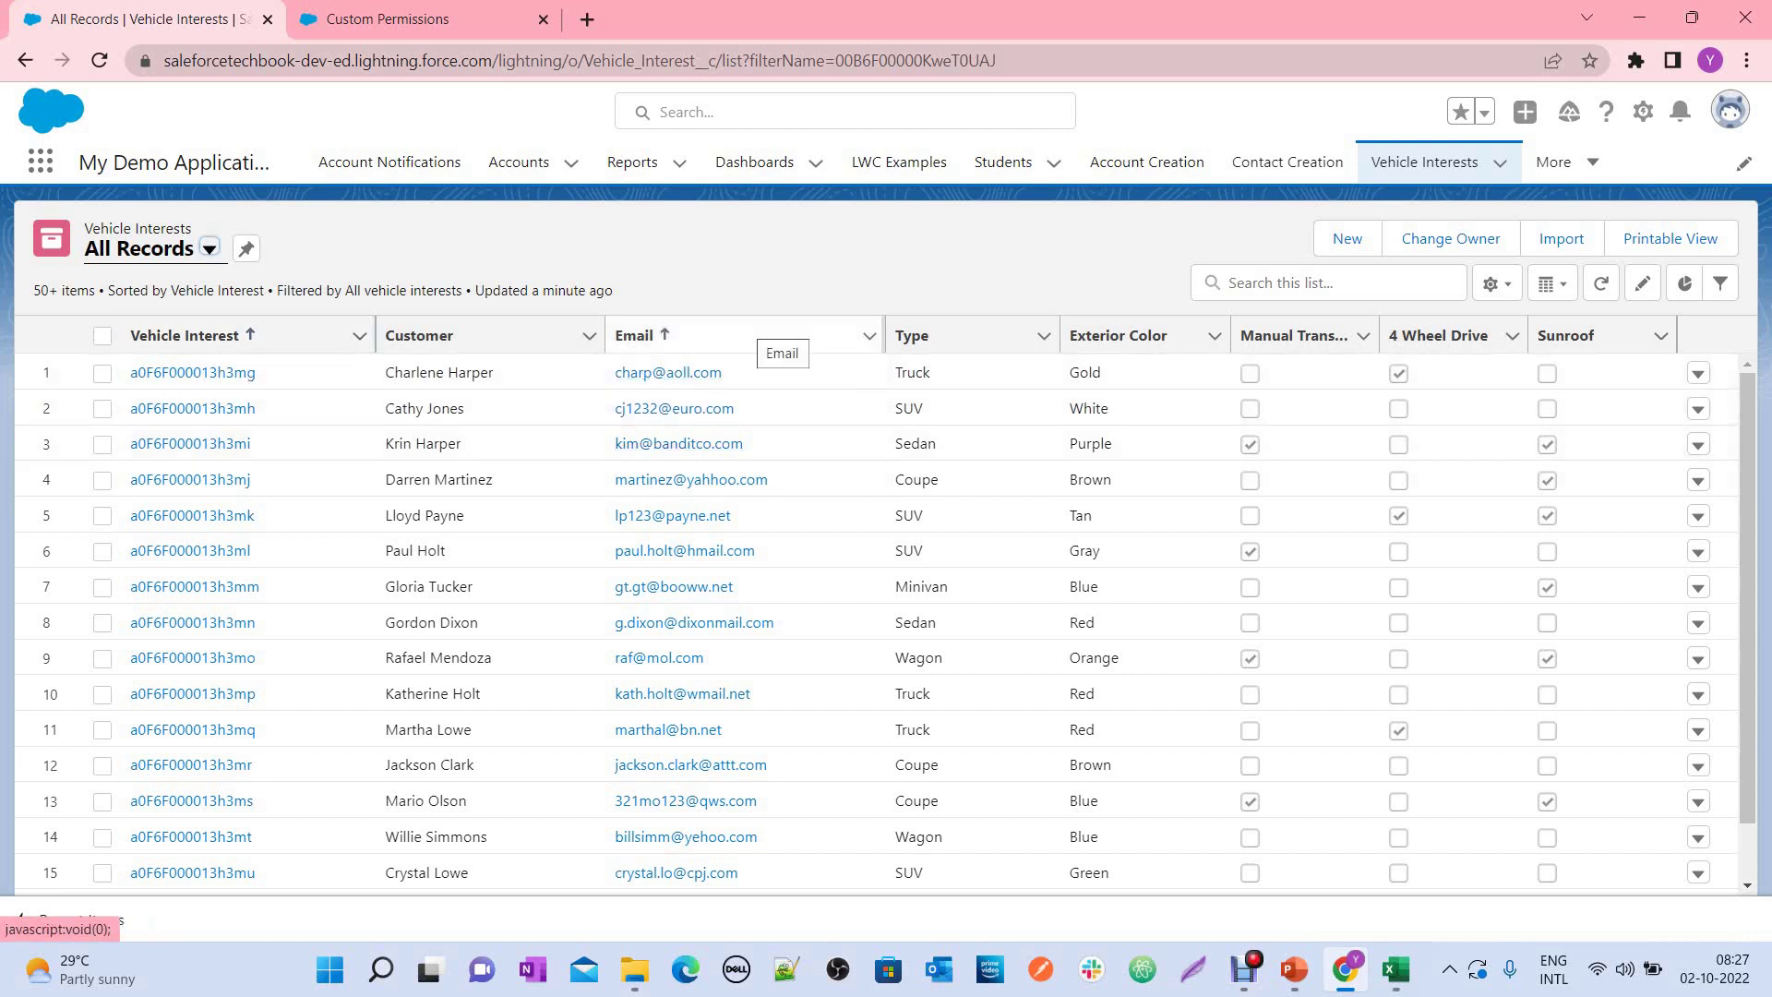
Step: Switch to the Lightning Object Creator presentation in PowerPoint and view the Reference slide and the closing subscribe slide
{"action": "mouse_move", "coordinate": [1294, 969]}
{"action": "left_click", "coordinate": [1292, 858]}
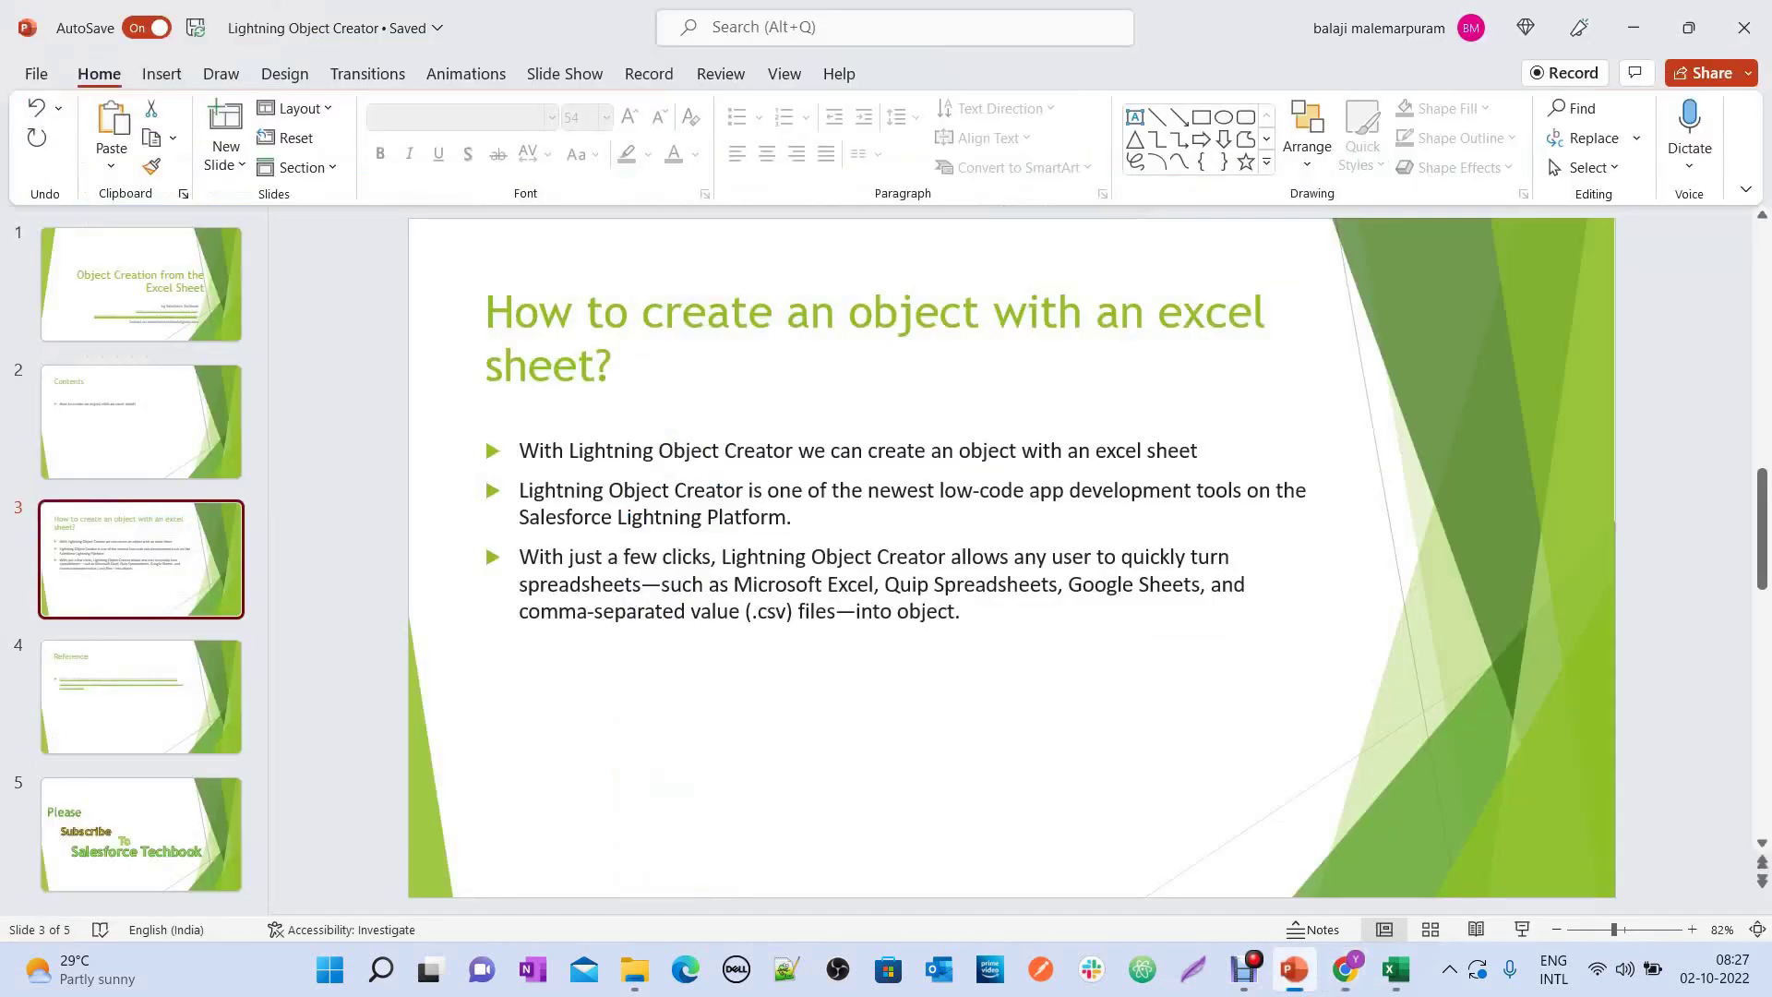
{"action": "left_click", "coordinate": [140, 696]}
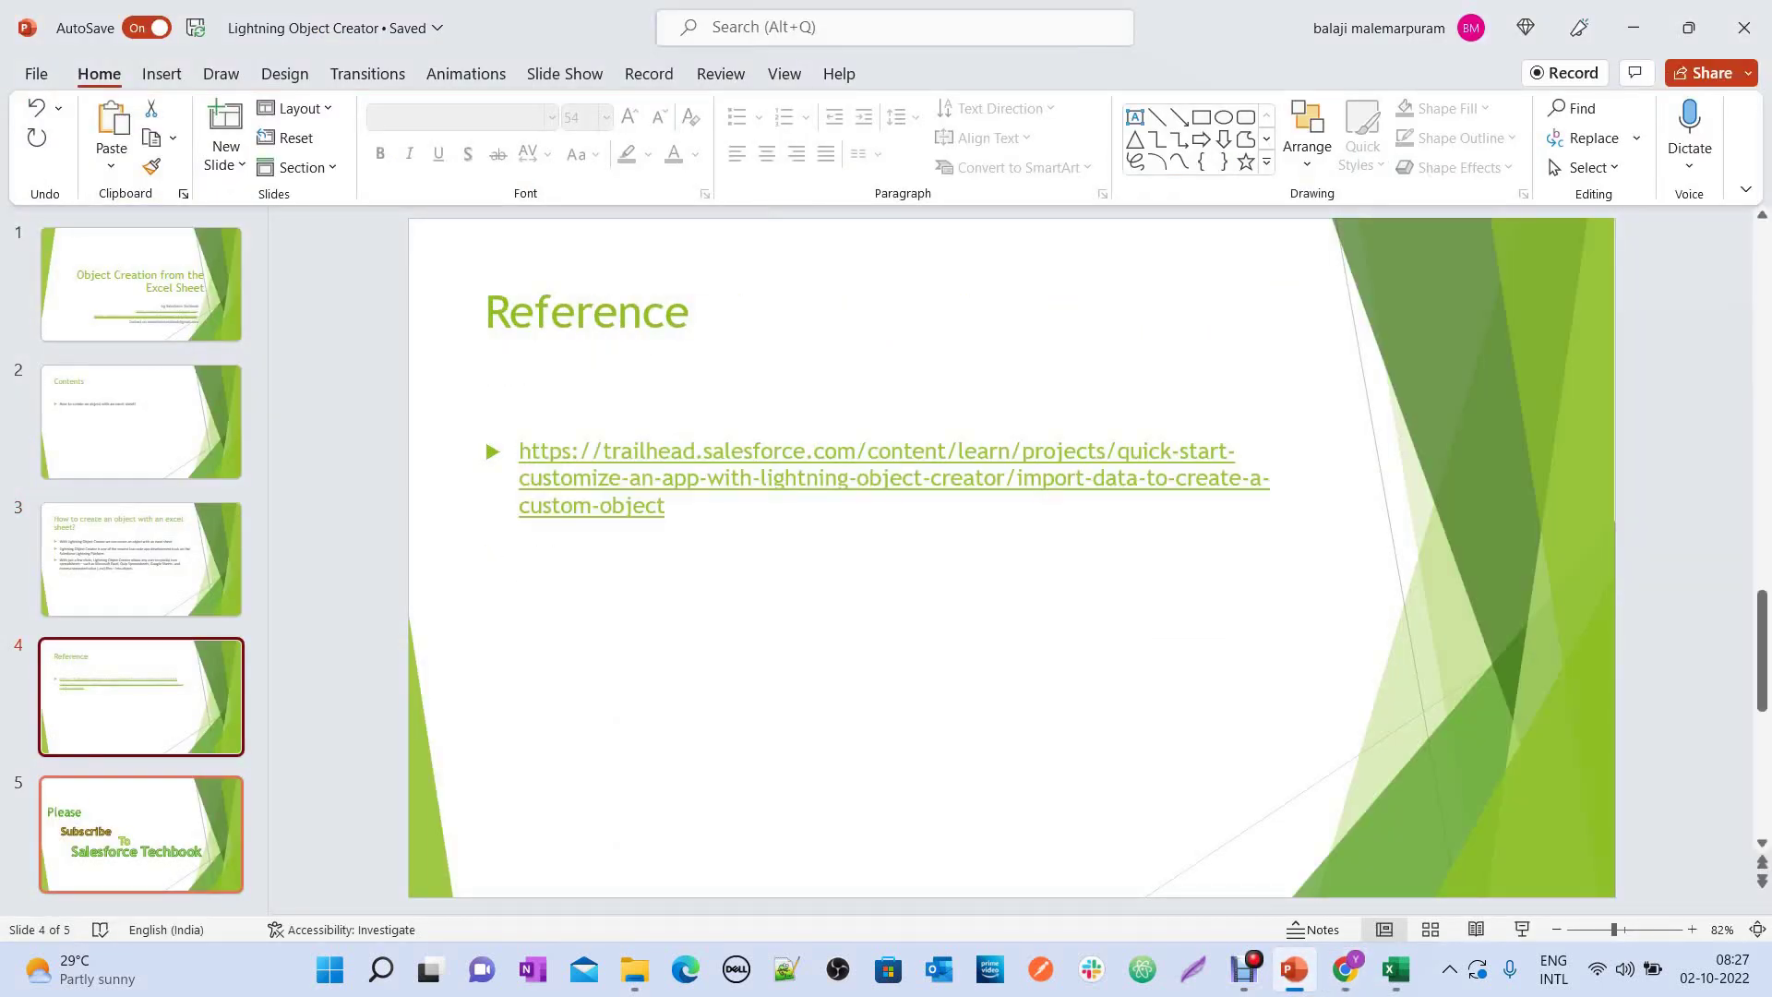
{"action": "left_click", "coordinate": [140, 834]}
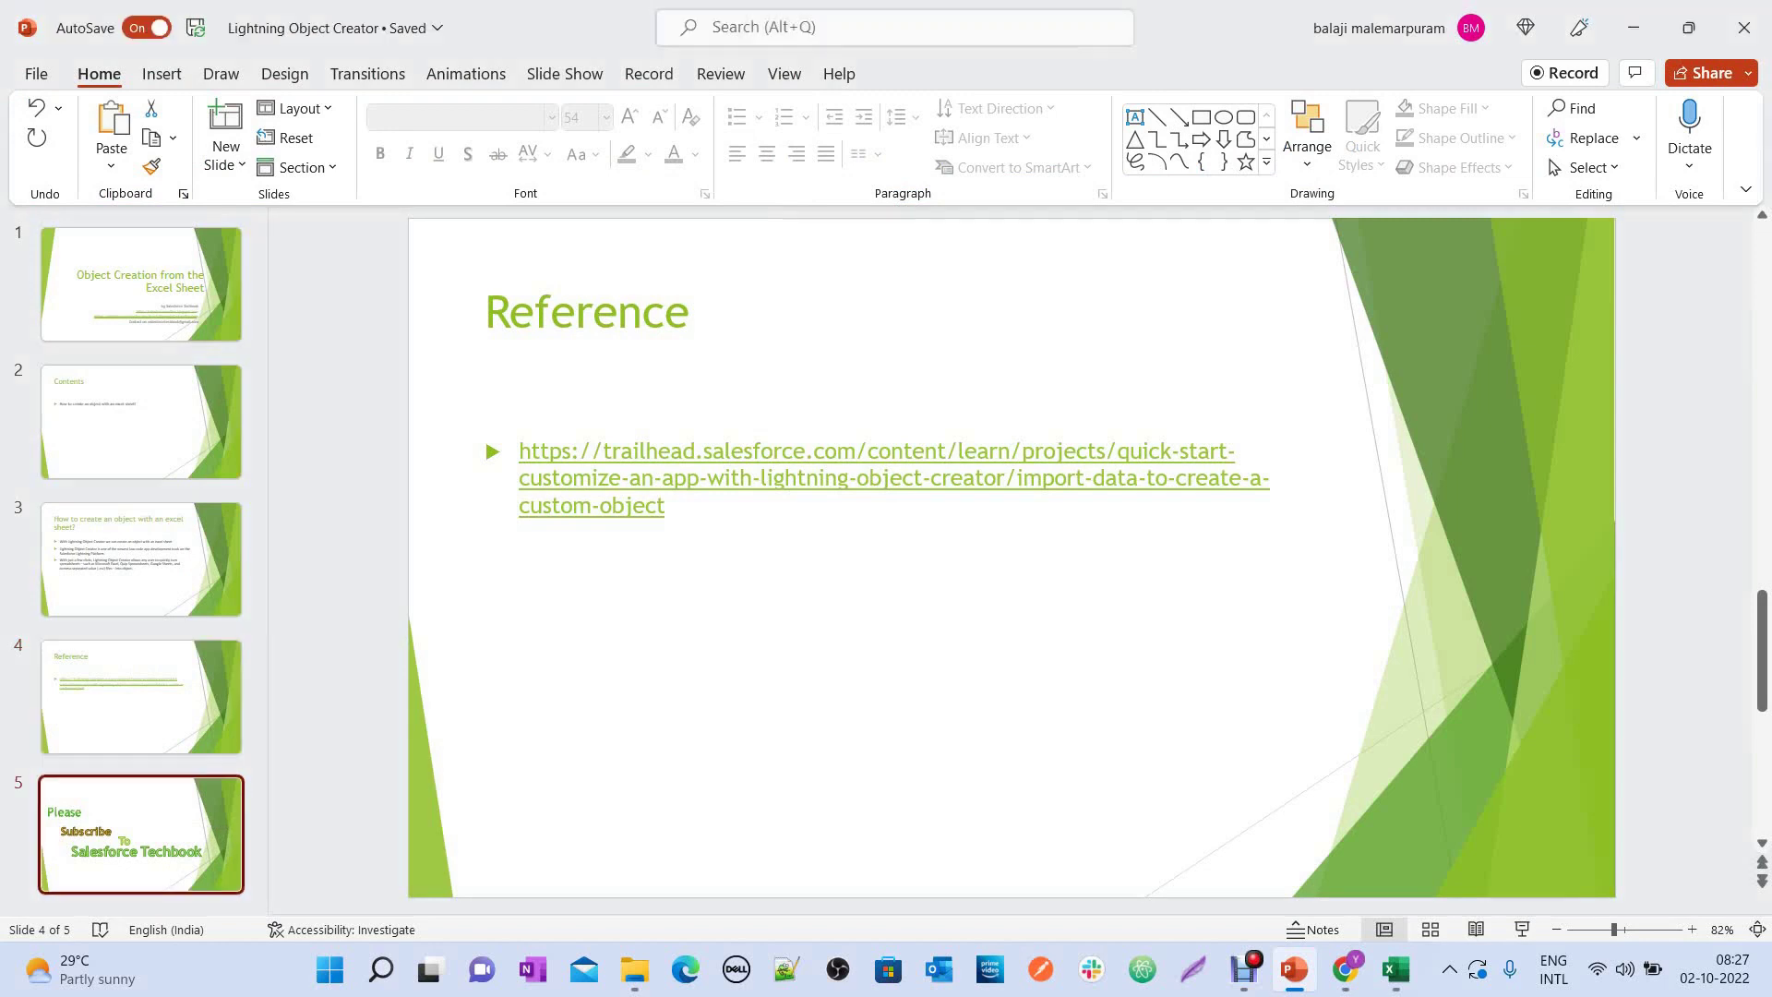